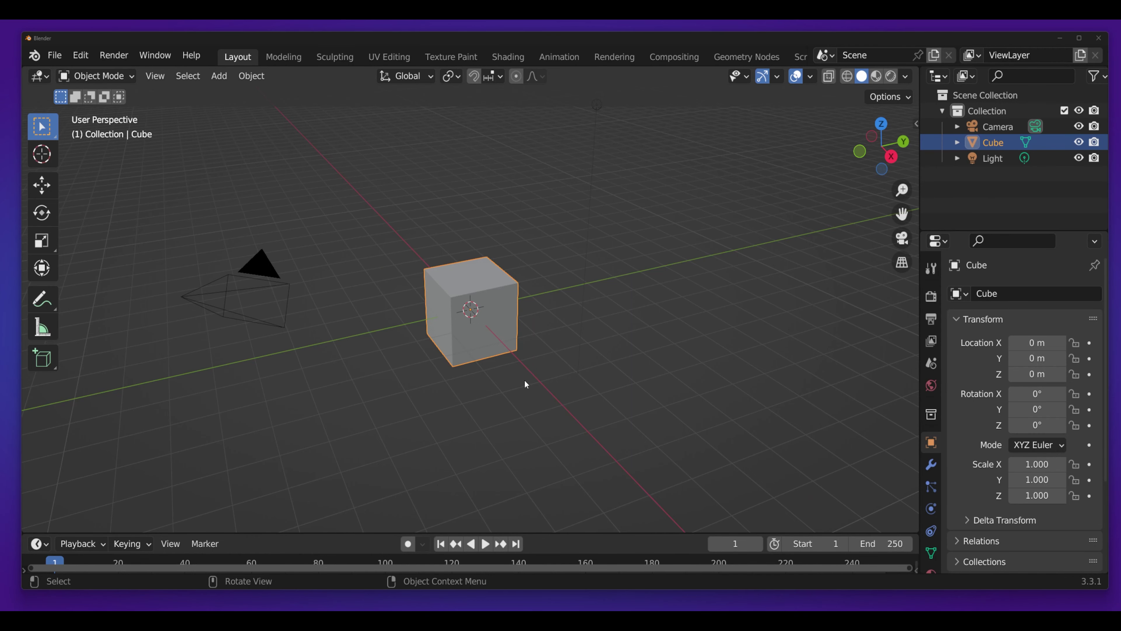
Step: Delete the default Cube from the Outliner, leaving the camera and light
mouse_move(525, 383)
middle_down()
mouse_move(398, 356)
mouse_move(608, 346)
middle_up()
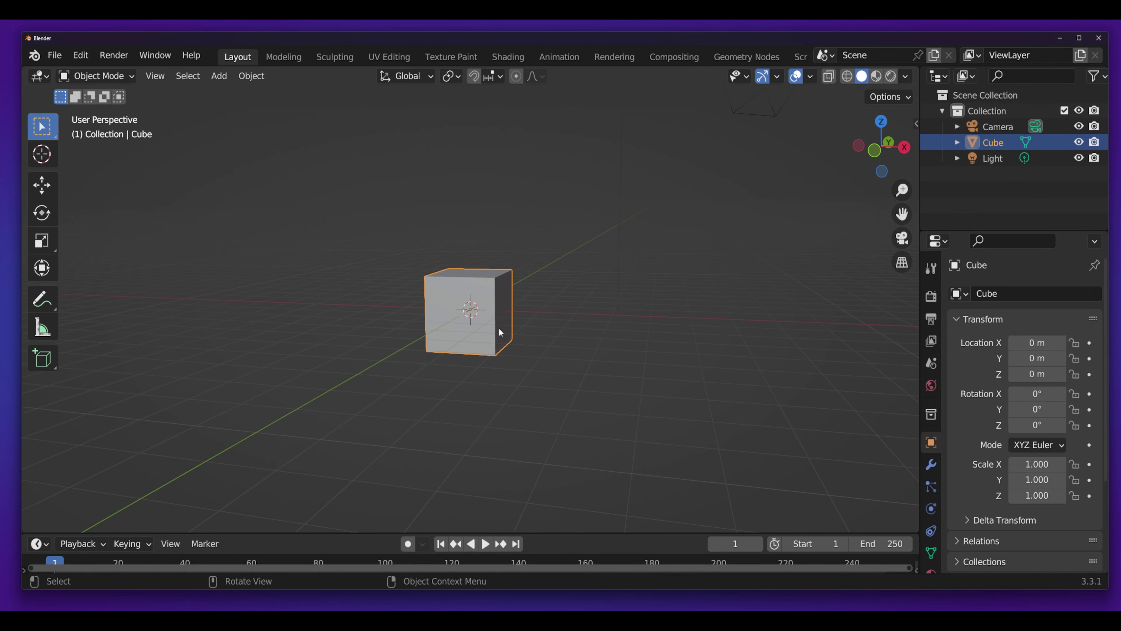
right_click(1004, 144)
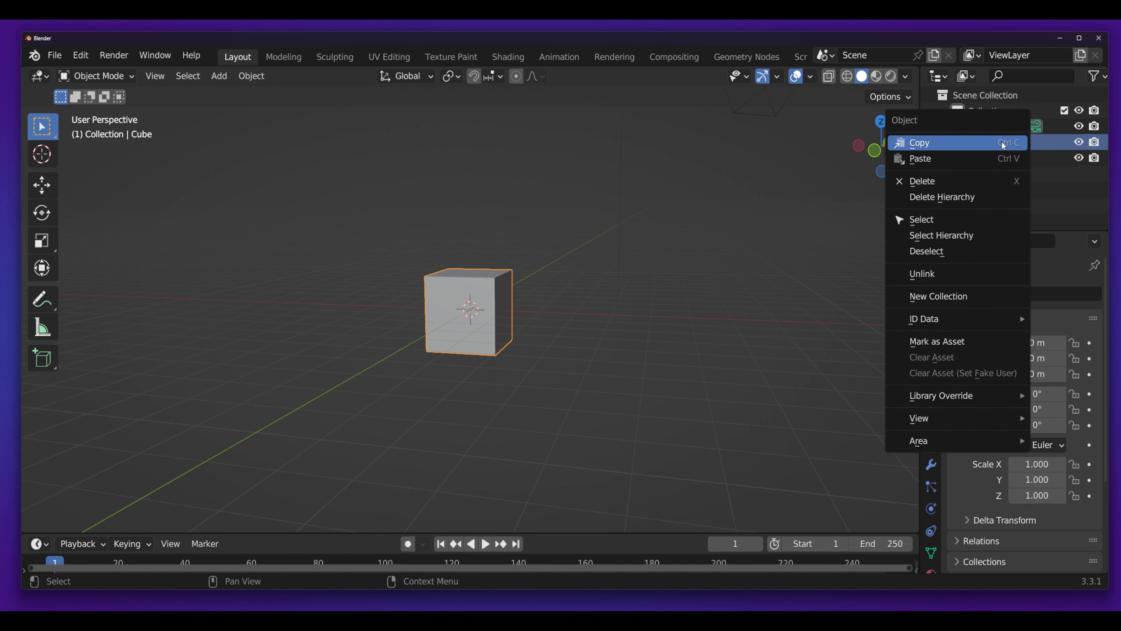
click(965, 181)
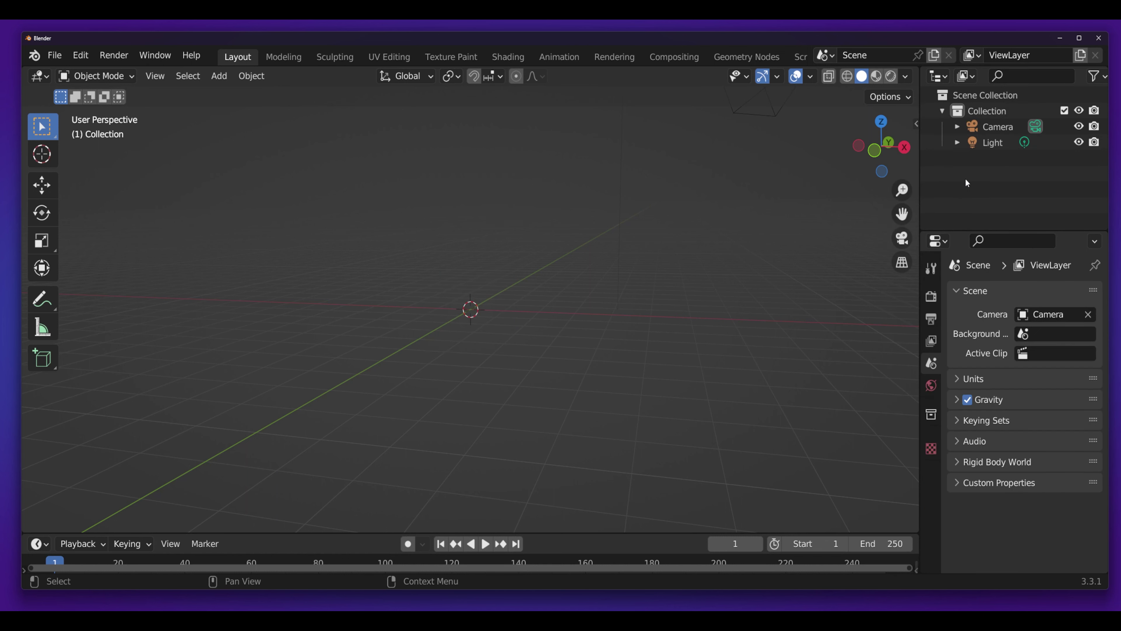
Step: Add a UV Sphere at the world origin and zoom in on it
click(97, 78)
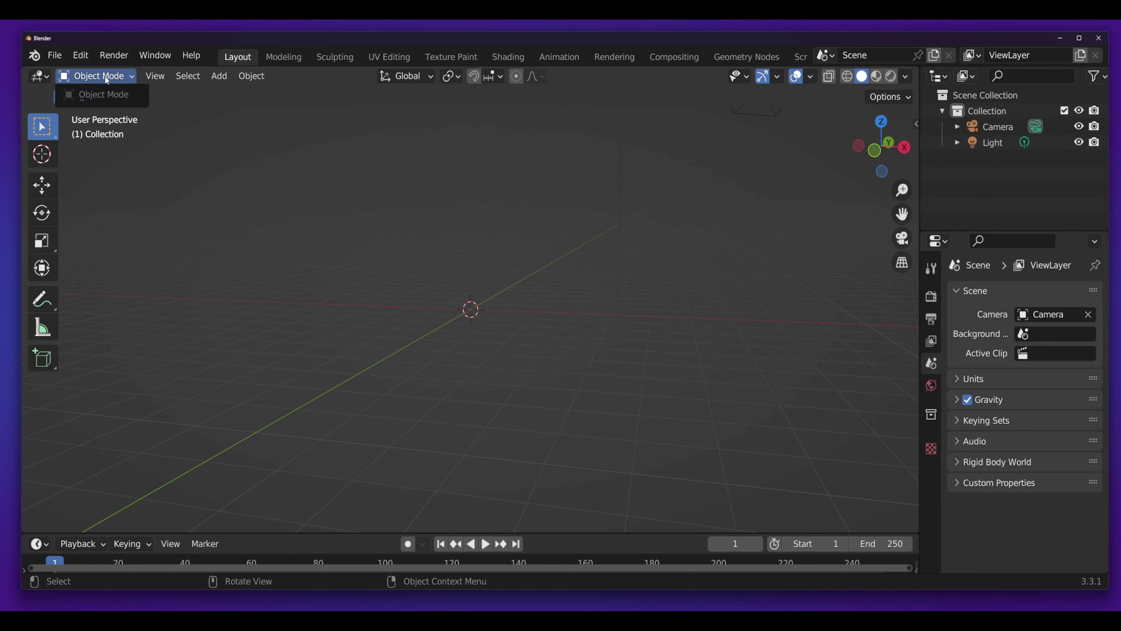
click(221, 78)
mouse_move(241, 93)
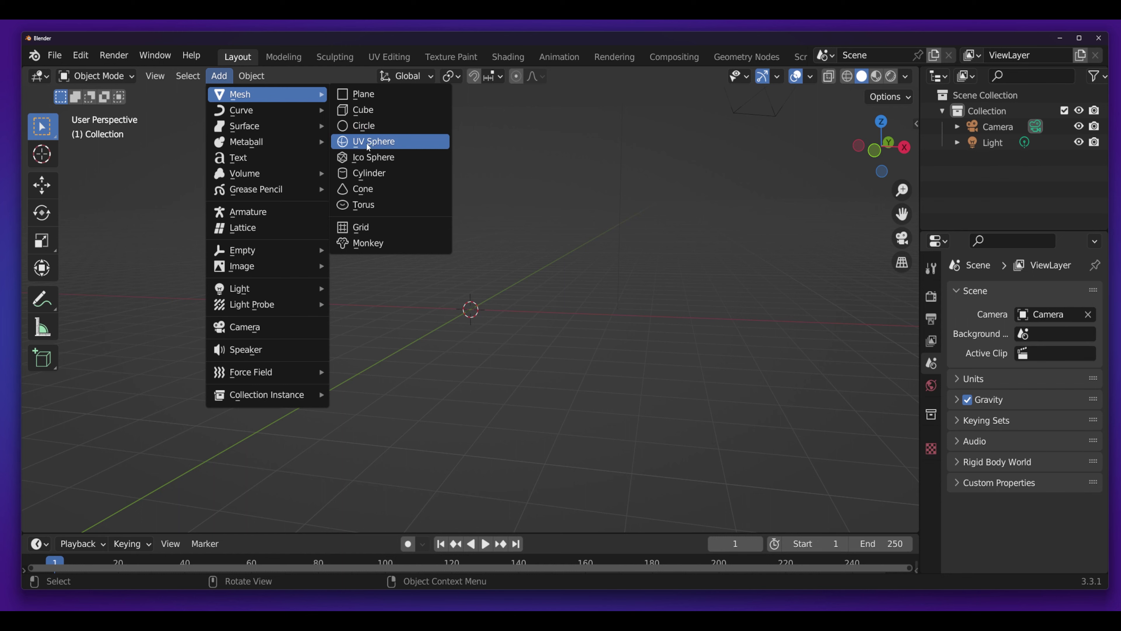
click(398, 147)
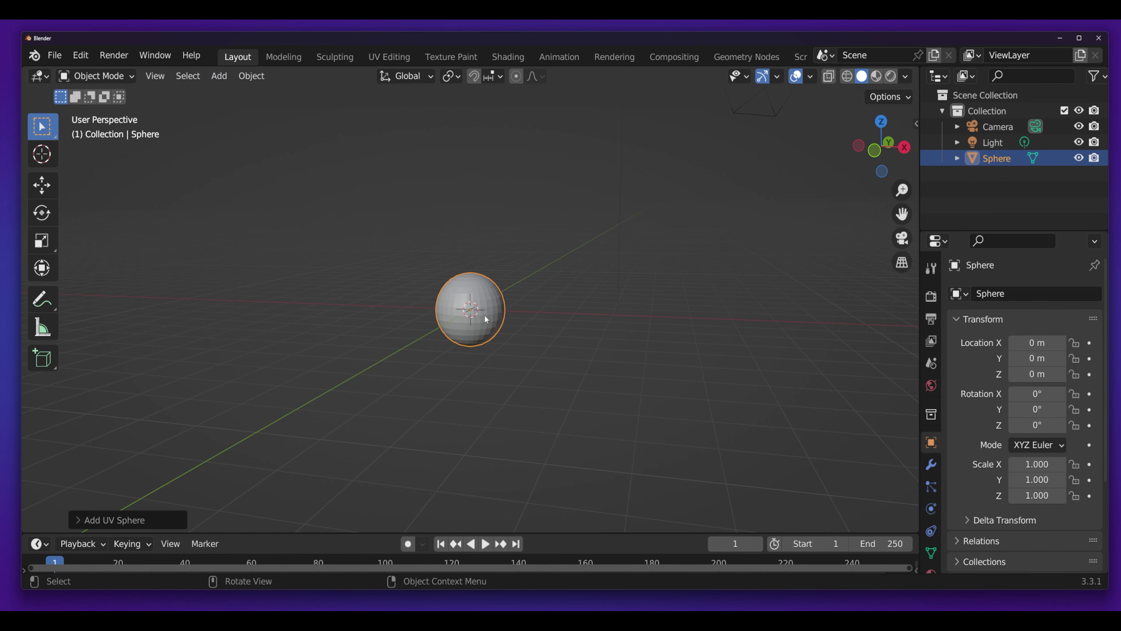
mouse_move(484, 315)
middle_down()
mouse_move(359, 315)
mouse_move(463, 353)
mouse_move(493, 326)
middle_up()
scroll(479, 317, up, 3)
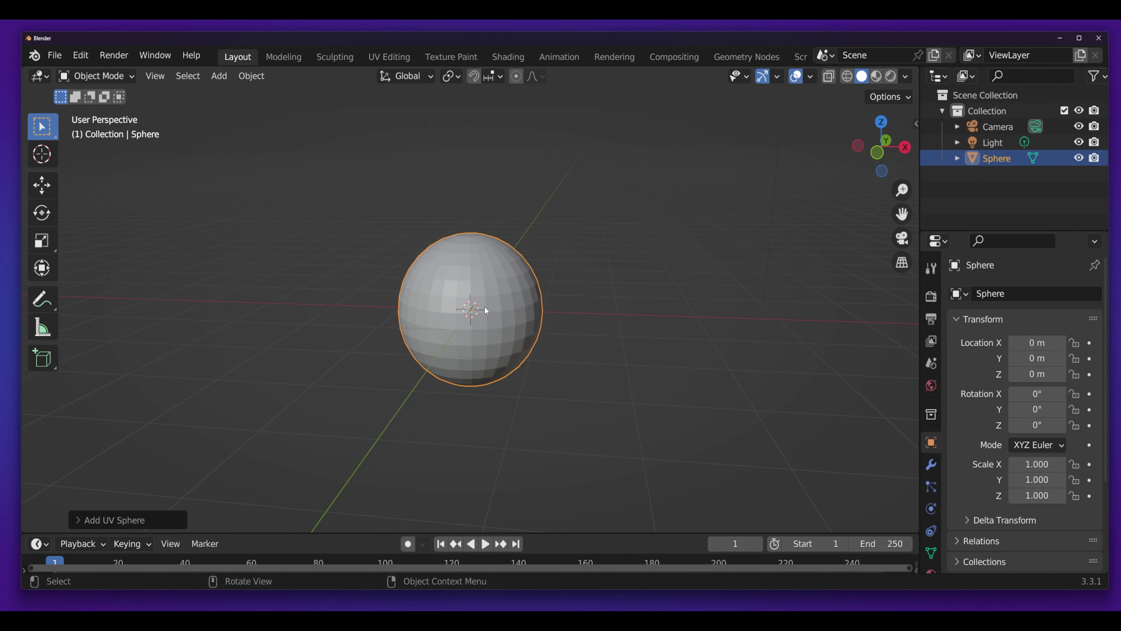
click(83, 78)
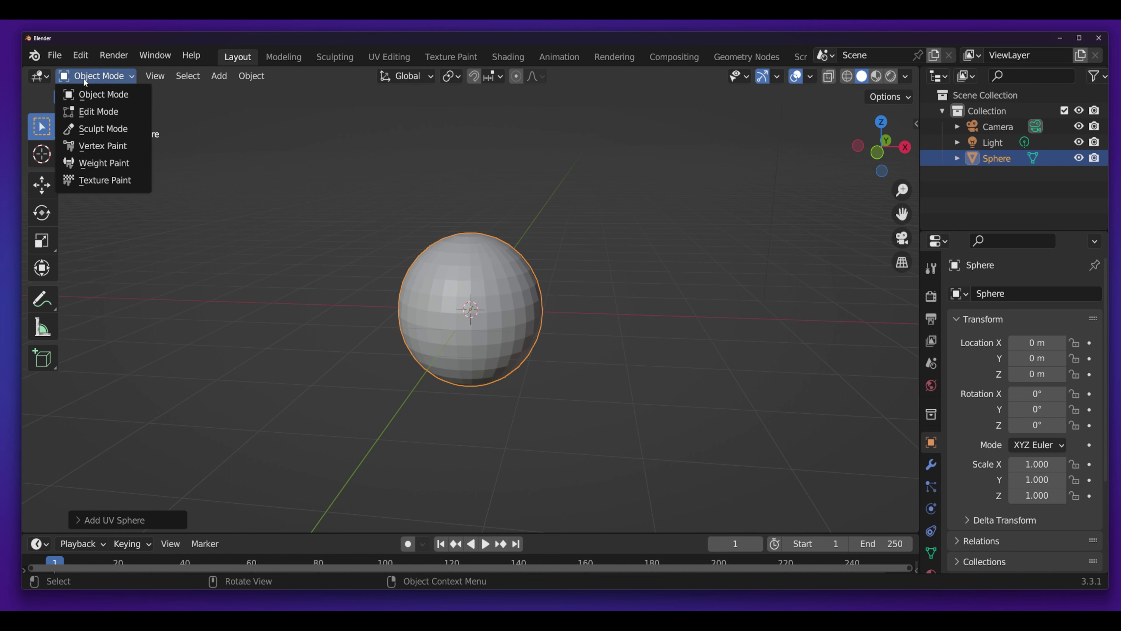
Step: Put the sphere in Edit Mode, select its top pole vertex, and enable proportional editing
click(111, 114)
middle_drag(483, 229, 459, 266)
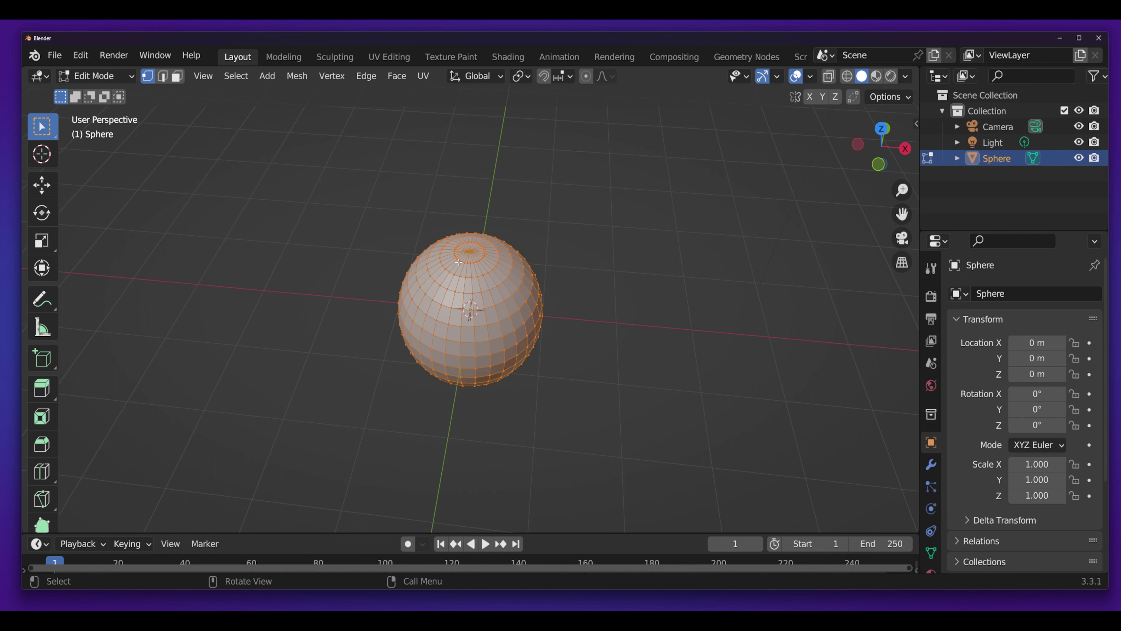
click(470, 252)
scroll(471, 251, up, 3)
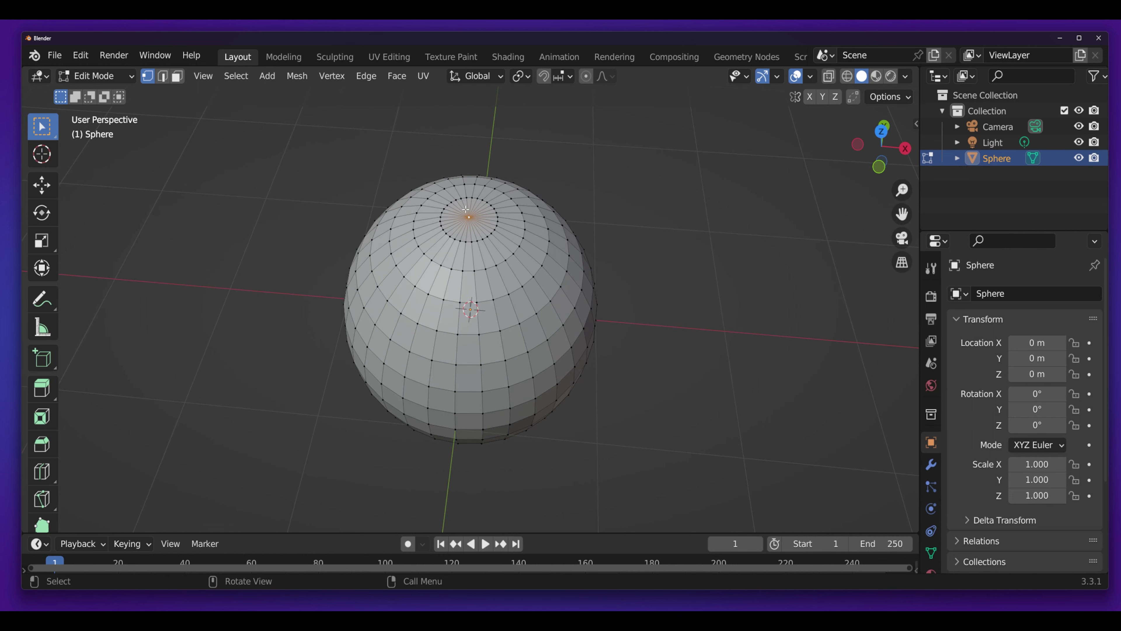
click(586, 77)
middle_drag(469, 217, 463, 157)
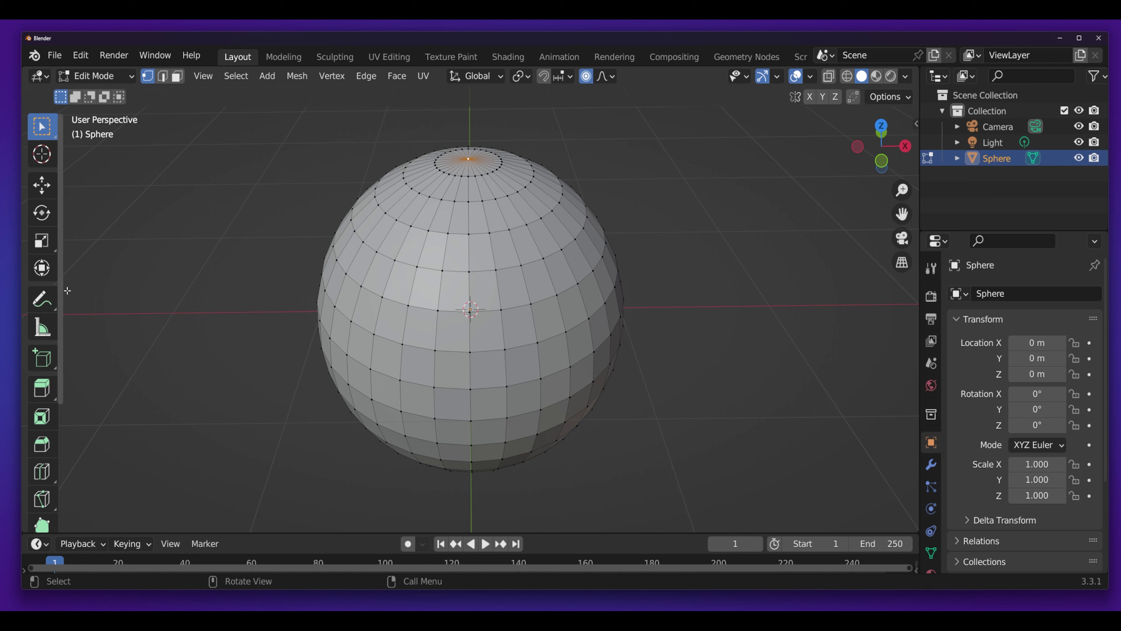
Step: Push the top pole down along Z with the Move tool to dent the sphere's top
click(43, 186)
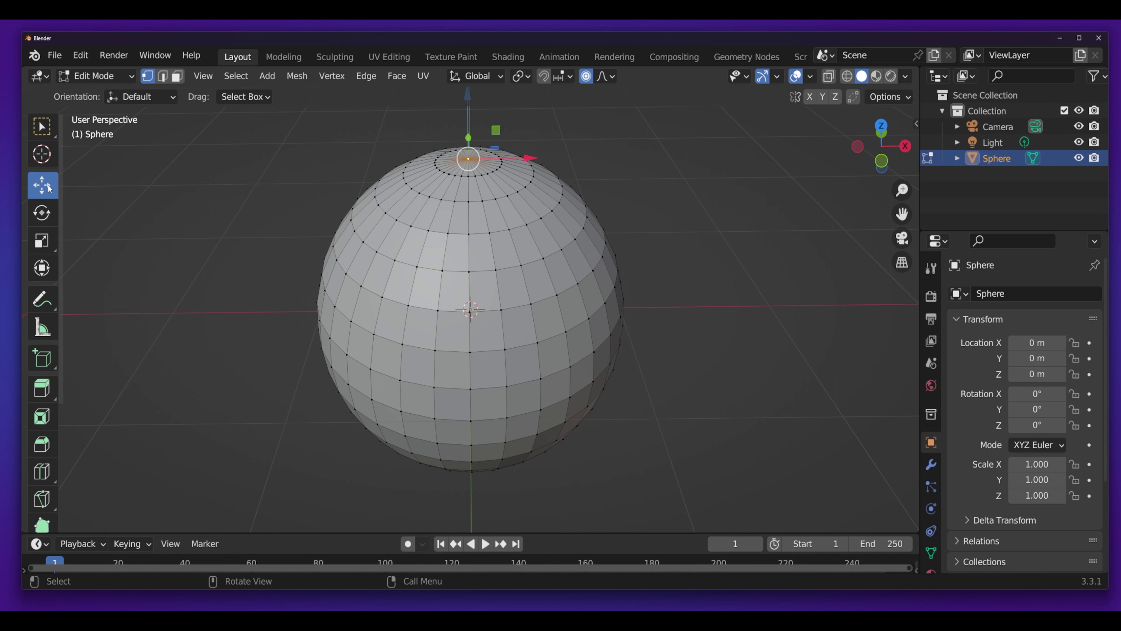
scroll(467, 167, down, 2)
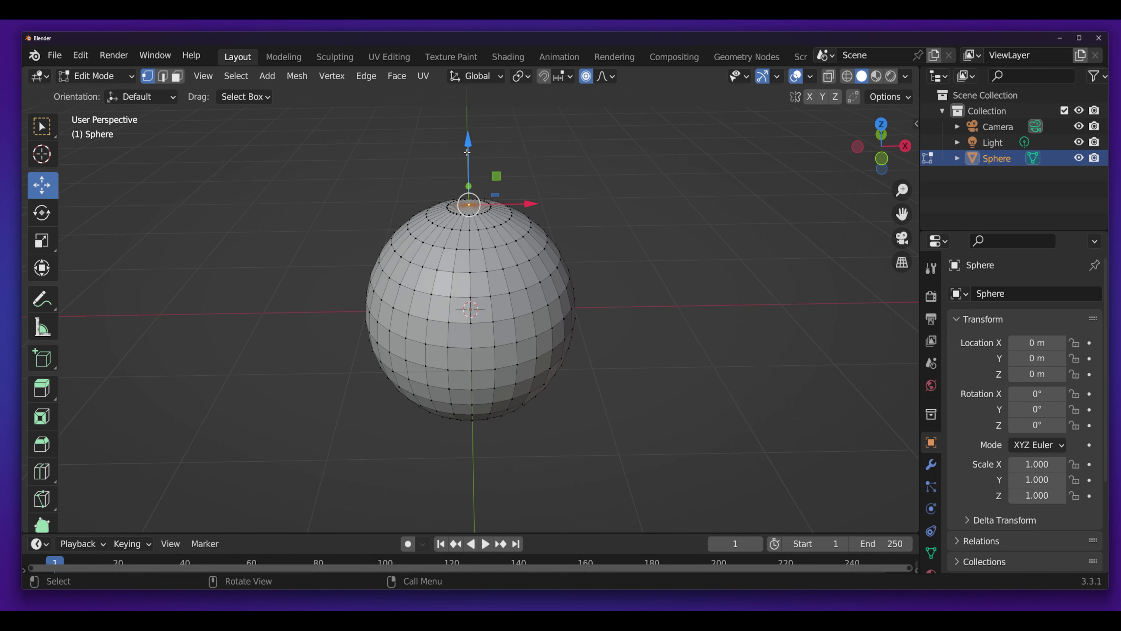
drag(468, 146, 461, 189)
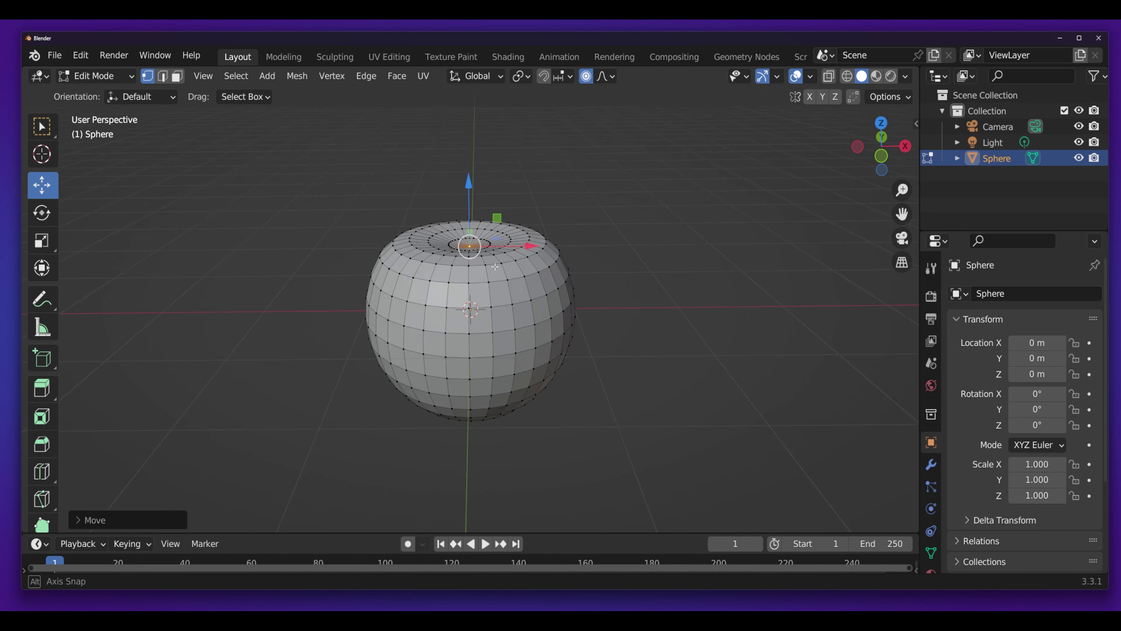
mouse_move(460, 189)
middle_down()
mouse_move(507, 250)
mouse_move(596, 276)
middle_up()
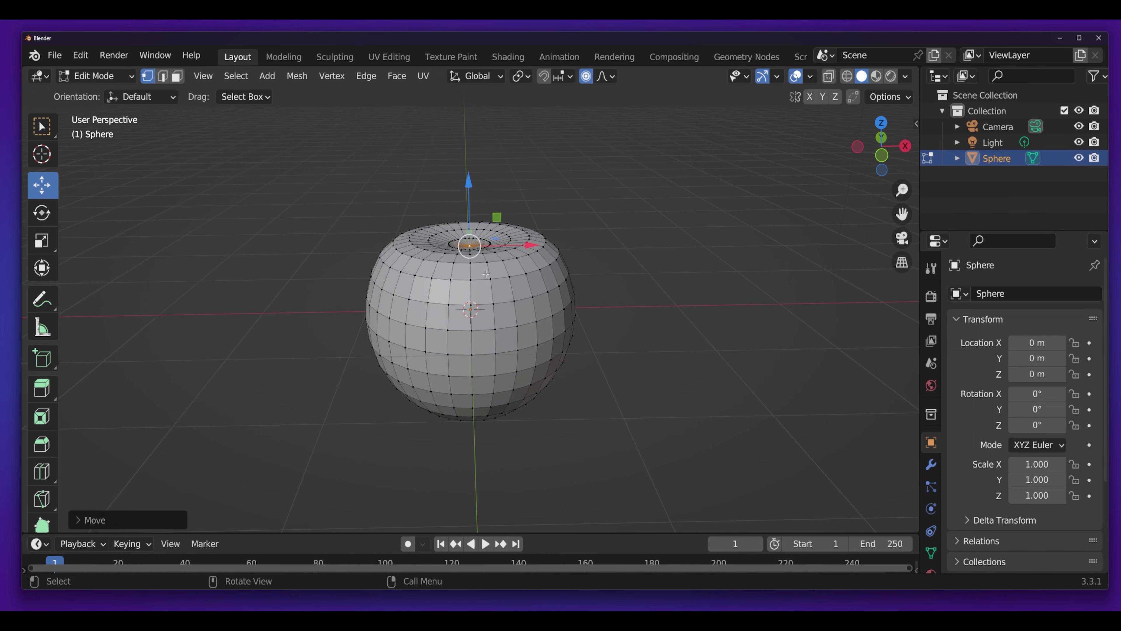
Step: Select the bottom pole and pull it up along Z to dent the underside, then deselect
middle_drag(471, 278, 480, 135)
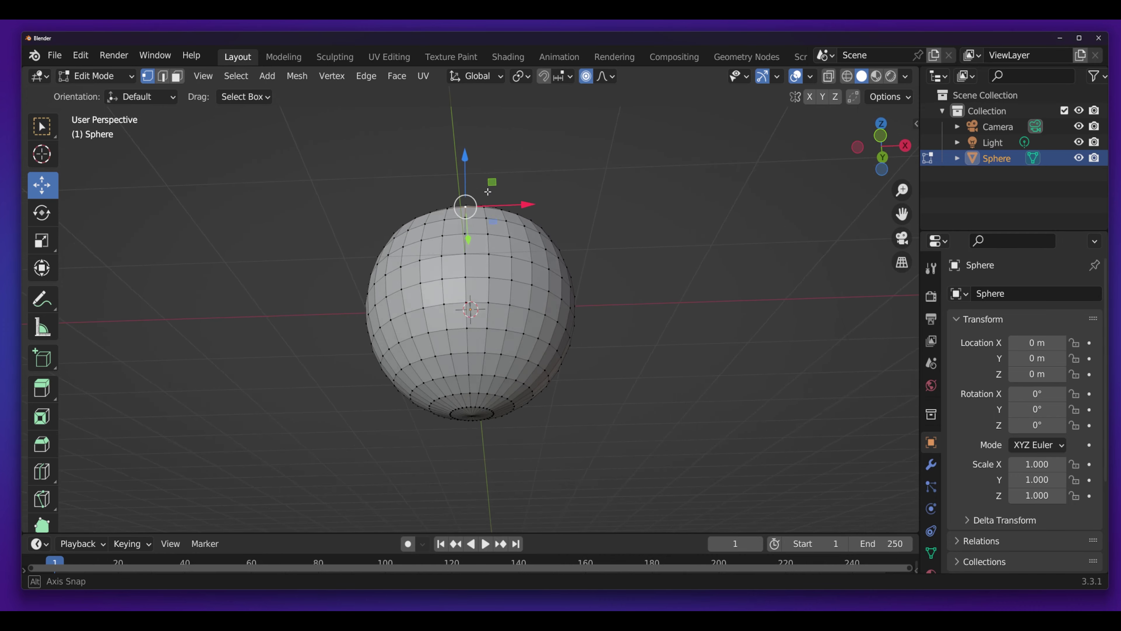
click(471, 363)
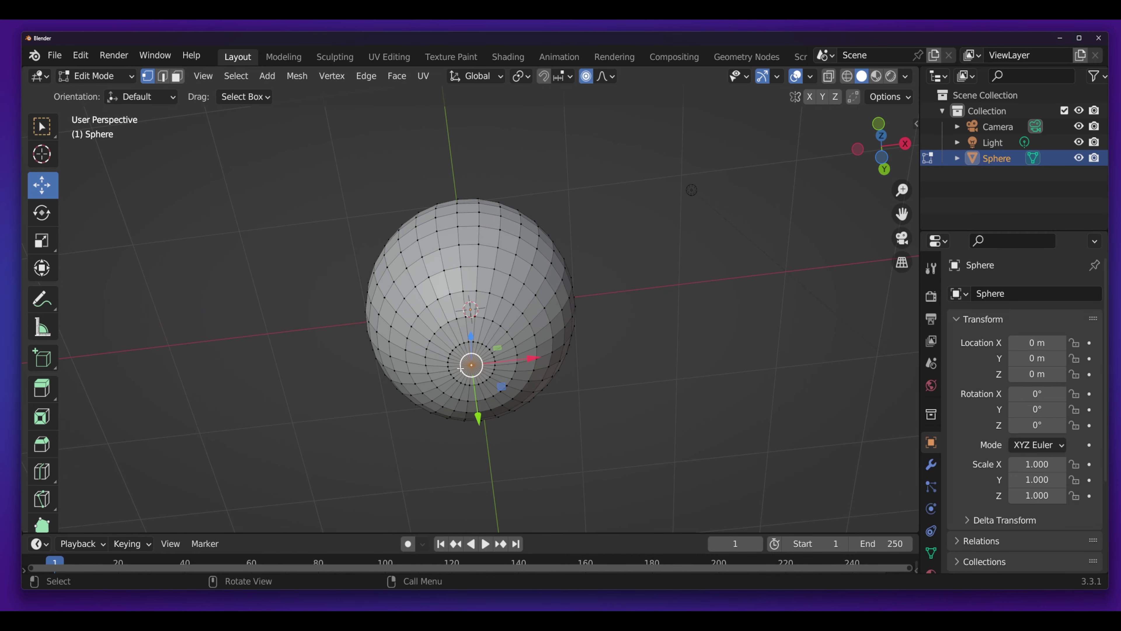
middle_drag(465, 361, 489, 447)
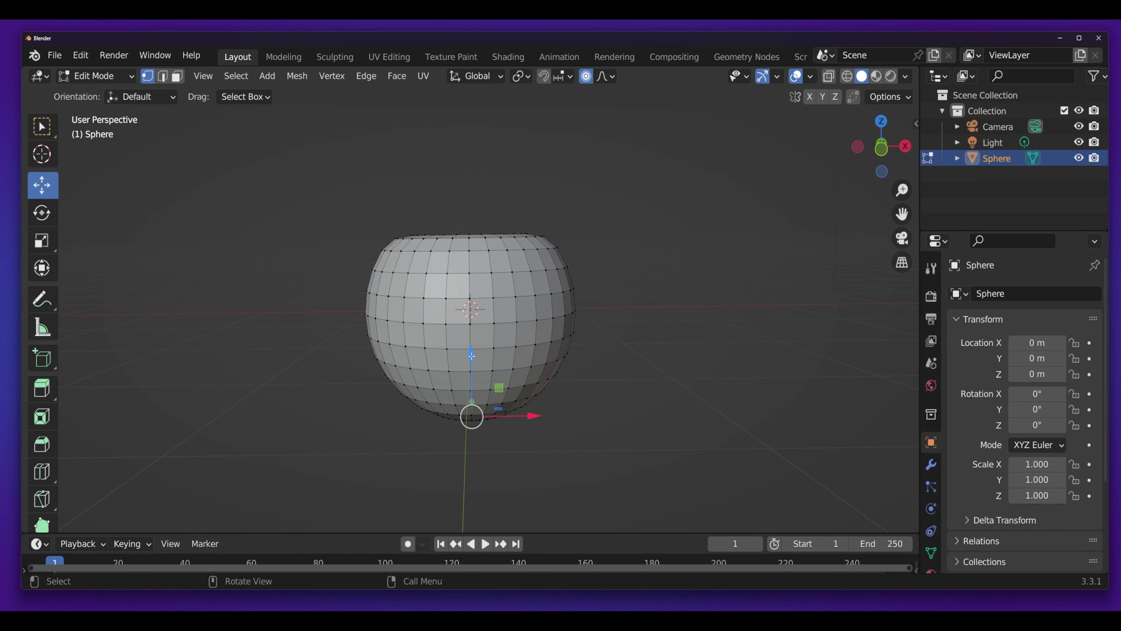
drag(472, 356, 467, 313)
mouse_move(571, 388)
middle_down()
mouse_move(514, 336)
mouse_move(561, 401)
middle_up()
click(456, 201)
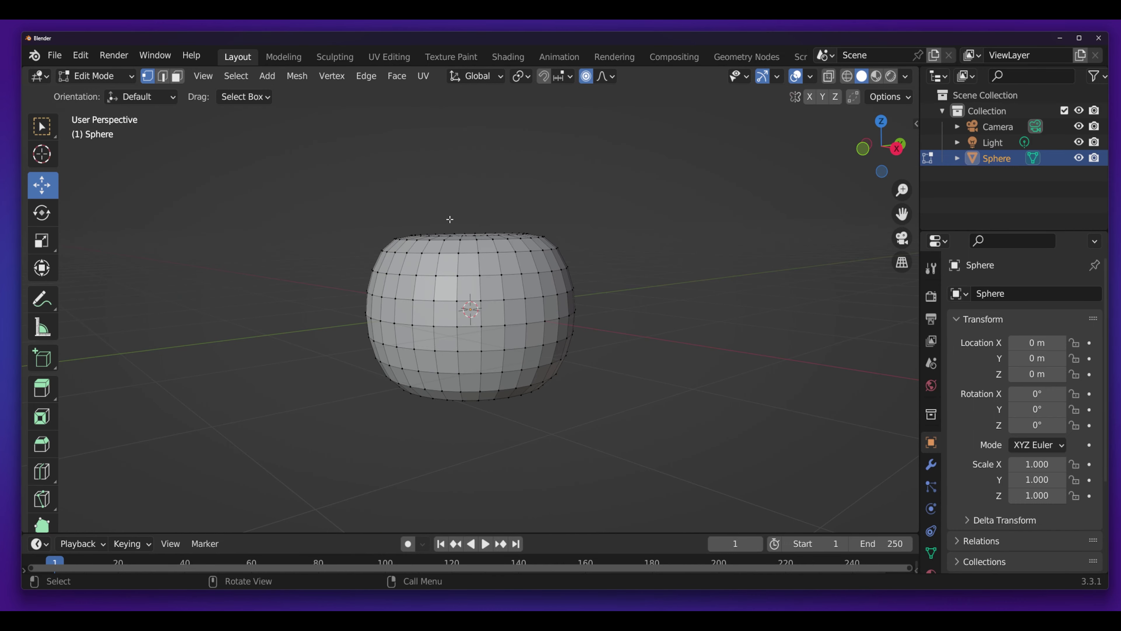
middle_drag(450, 219, 475, 250)
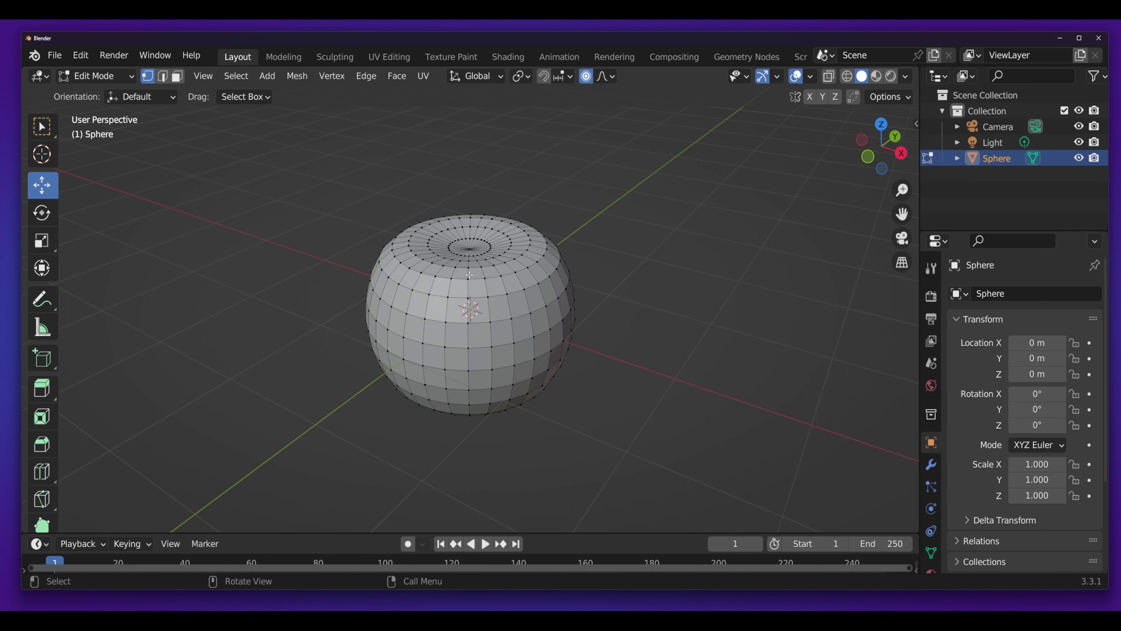
Step: Select all vertices of the sphere mesh
key(a)
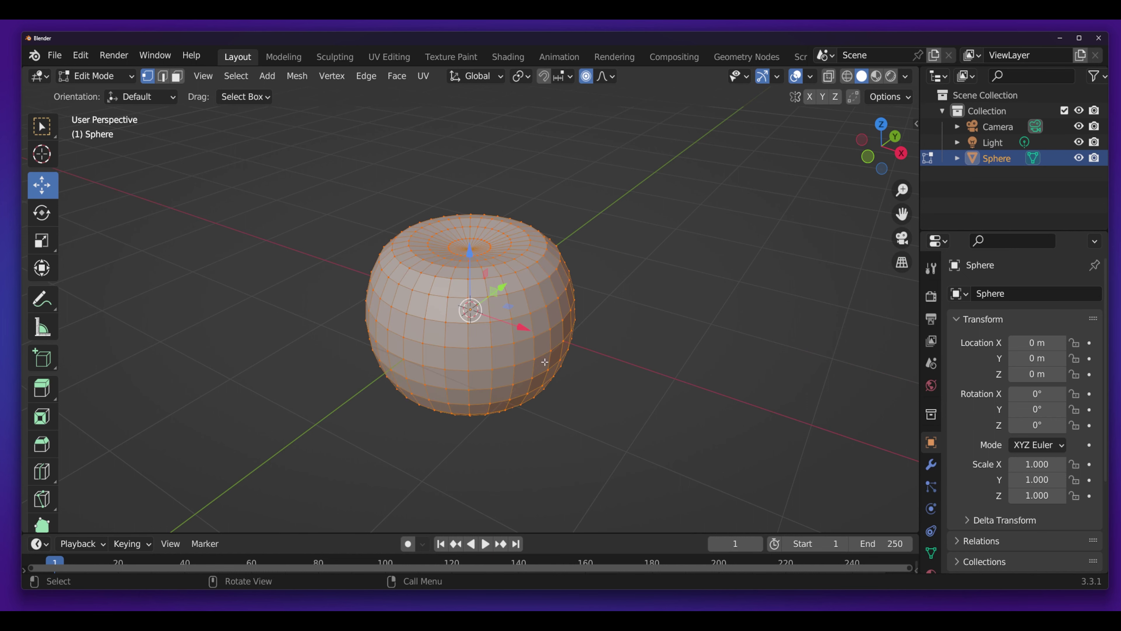
middle_drag(542, 305, 186, 106)
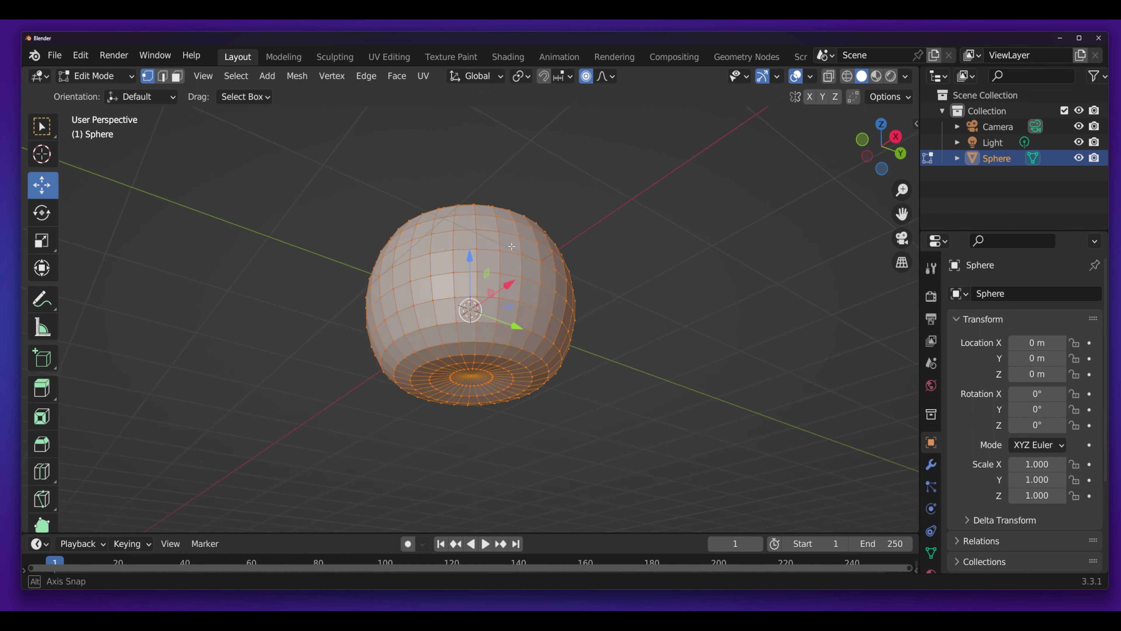
click(252, 84)
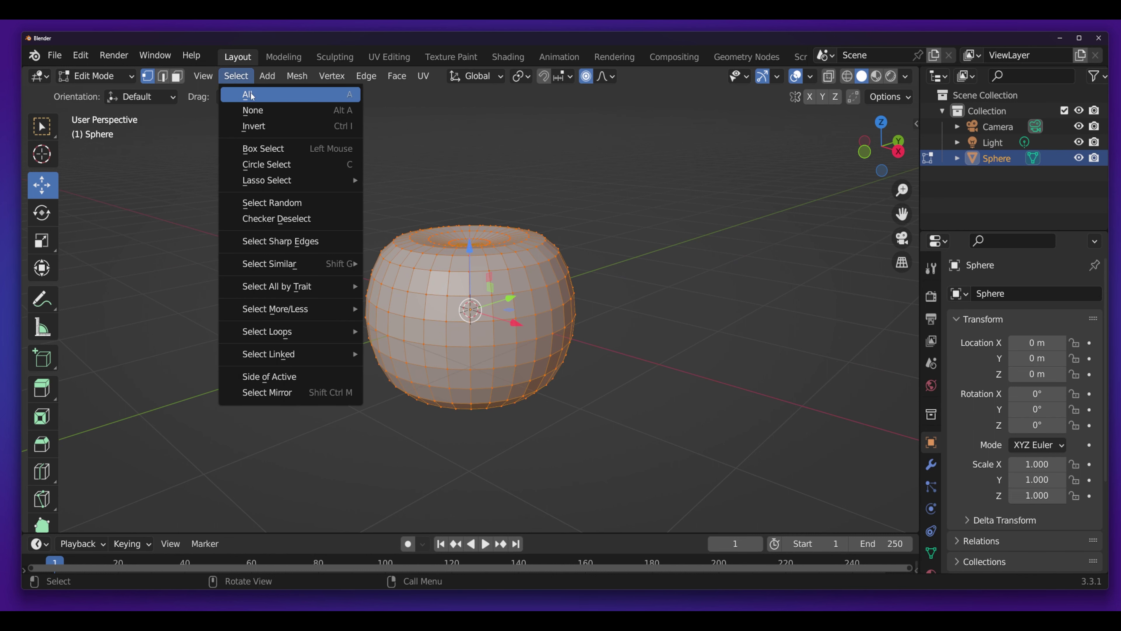
click(299, 96)
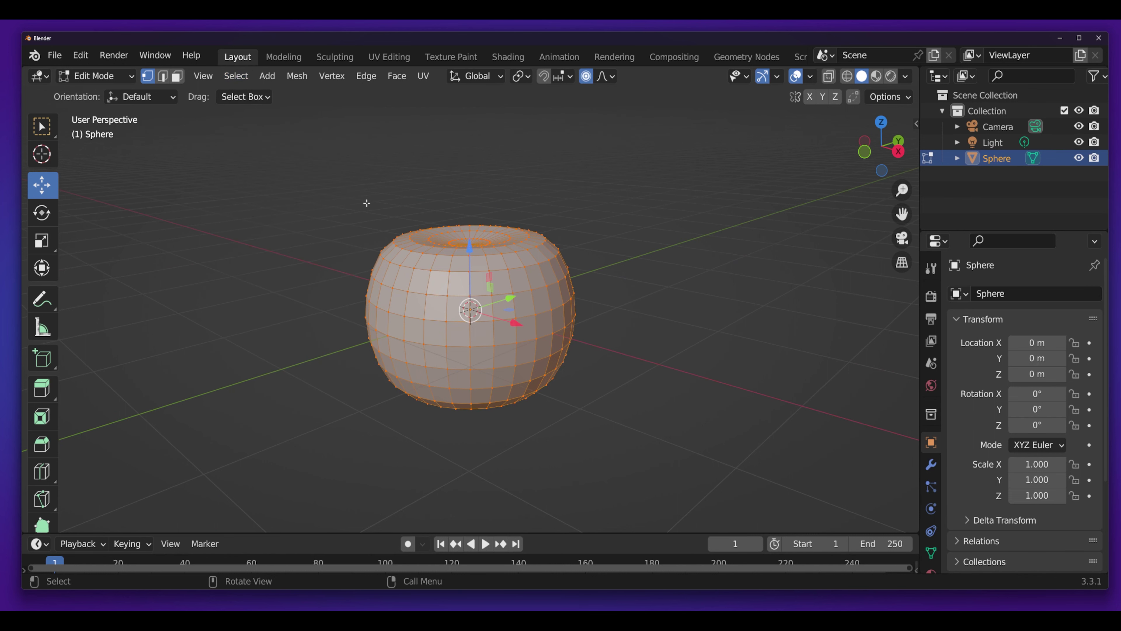
middle_drag(291, 263, 291, 252)
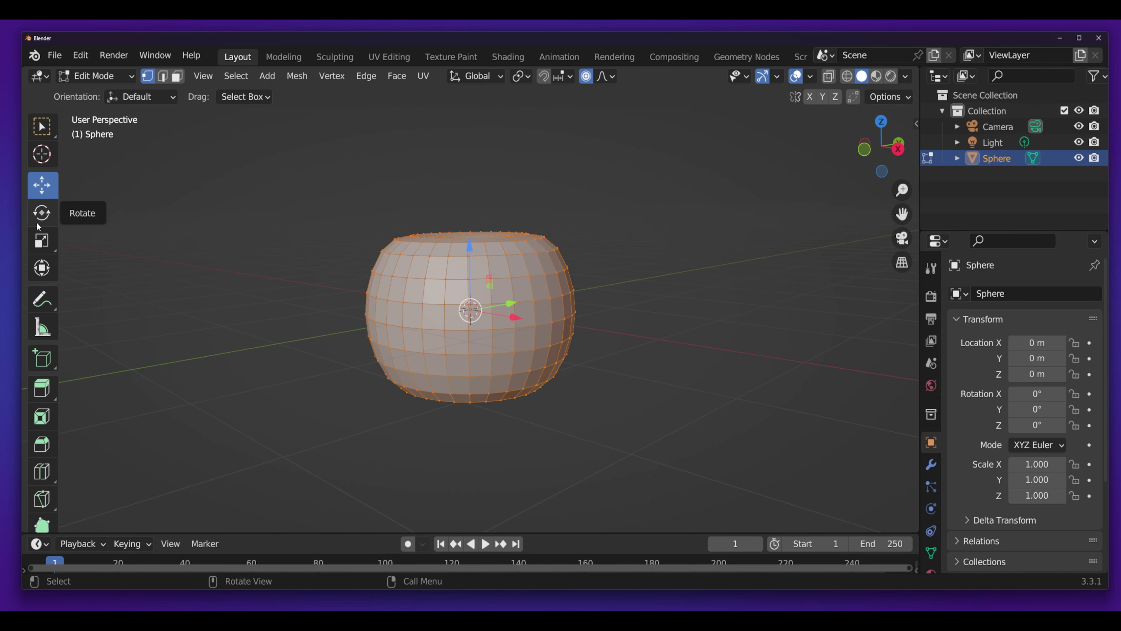
Step: Scale the whole mesh to widen the pumpkin, then deselect and return to Select Box
click(42, 240)
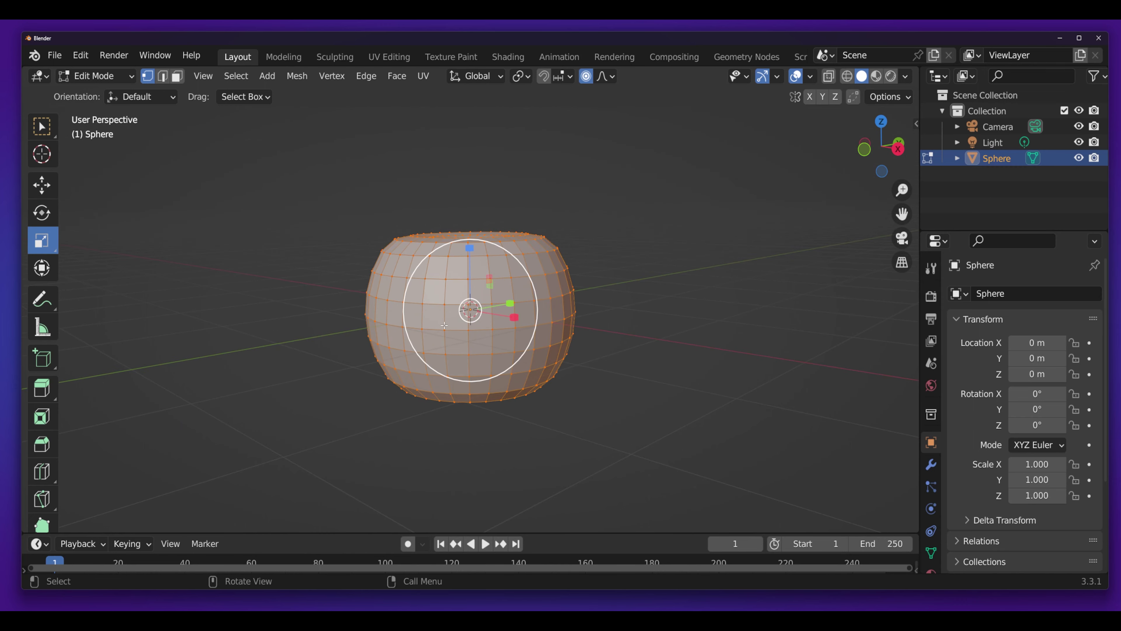
mouse_move(468, 318)
middle_down()
mouse_move(578, 318)
mouse_move(500, 326)
mouse_move(528, 312)
middle_up()
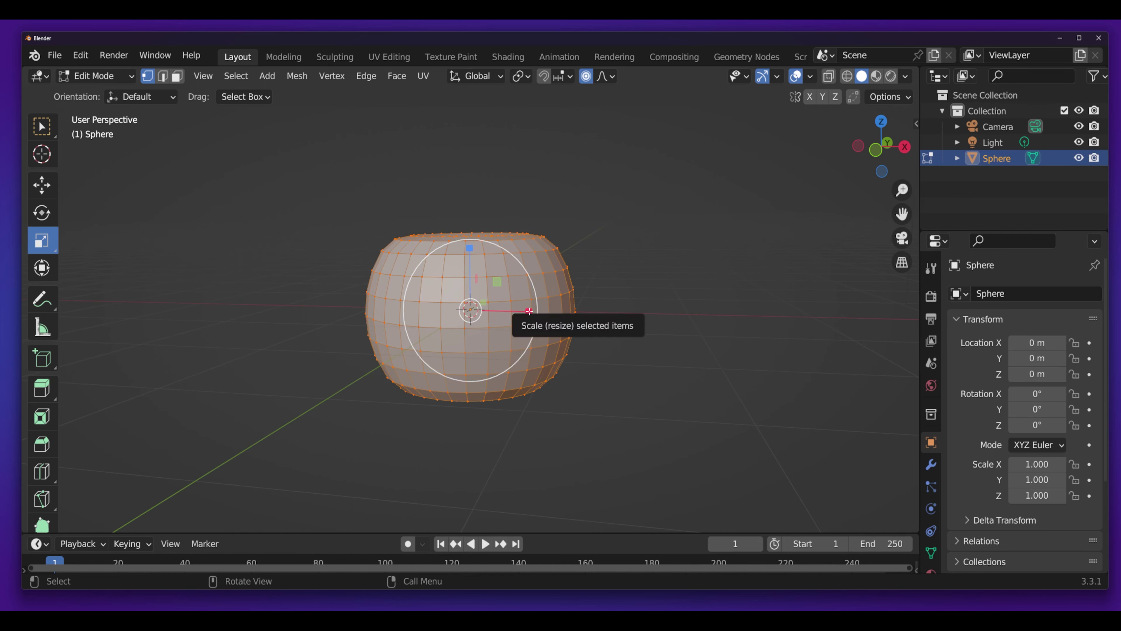
drag(528, 313, 552, 311)
middle_drag(552, 311, 658, 381)
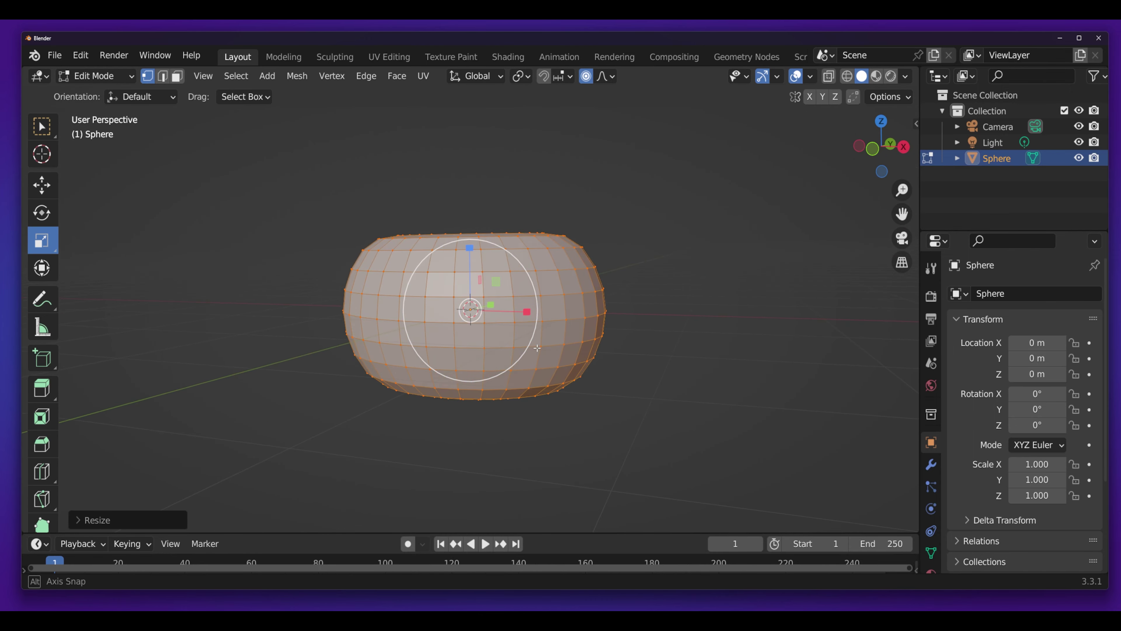
click(658, 381)
middle_drag(556, 365, 416, 296)
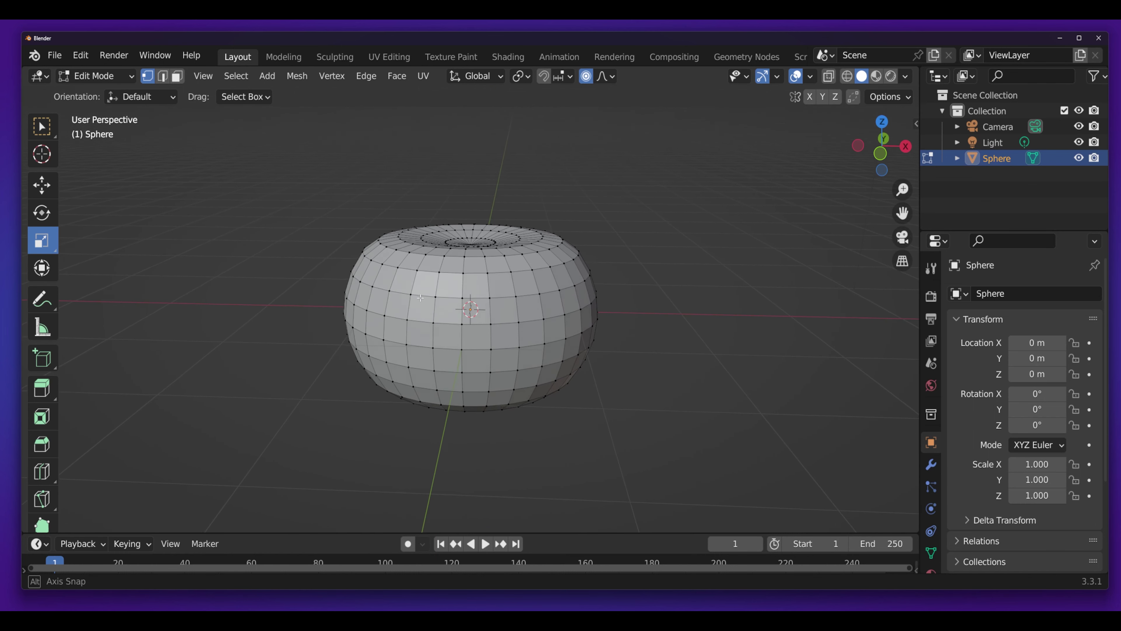
click(88, 78)
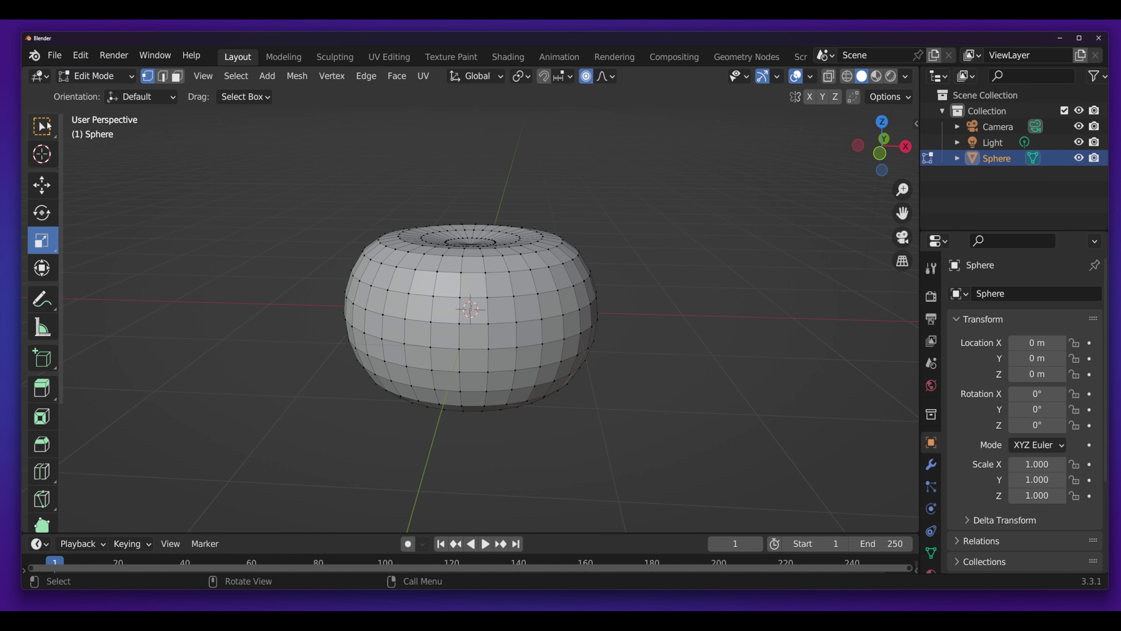
click(34, 122)
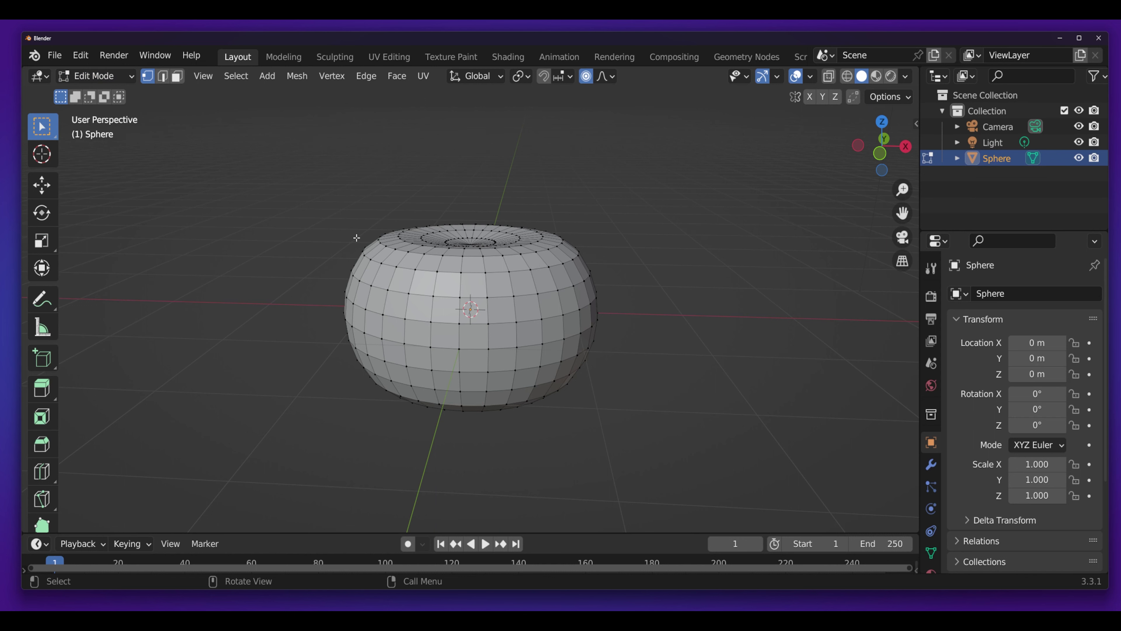
Step: Ctrl+click to select a first shortest vertex path along one meridian of the sphere
middle_drag(357, 237, 434, 321)
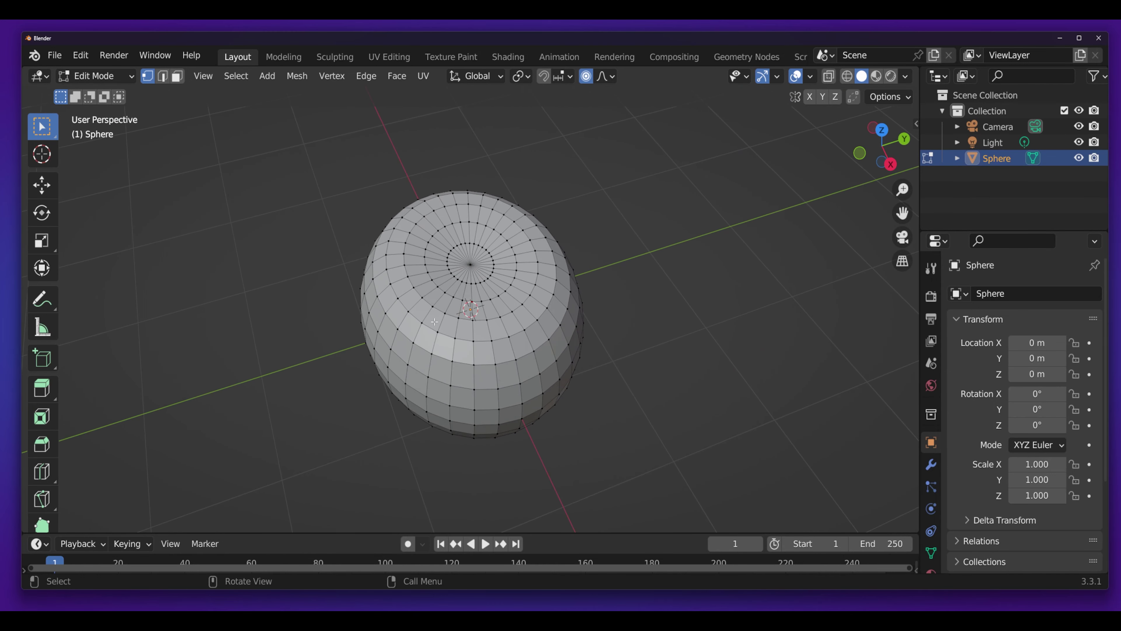
scroll(449, 304, up, 2)
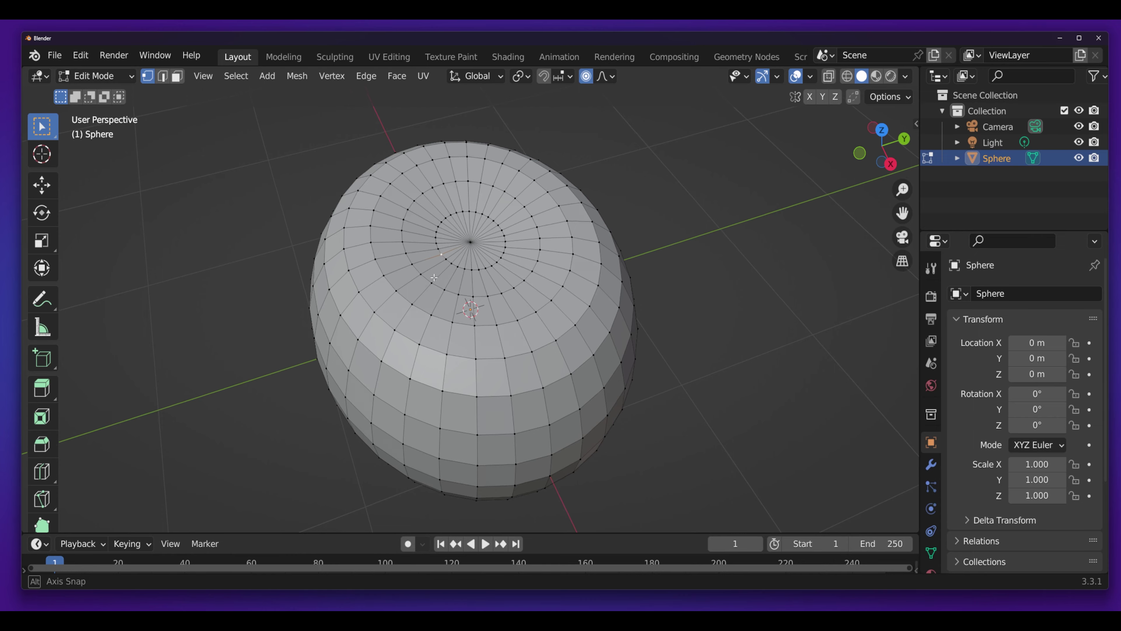
mouse_move(425, 279)
middle_down()
mouse_move(534, 235)
mouse_move(508, 187)
middle_up()
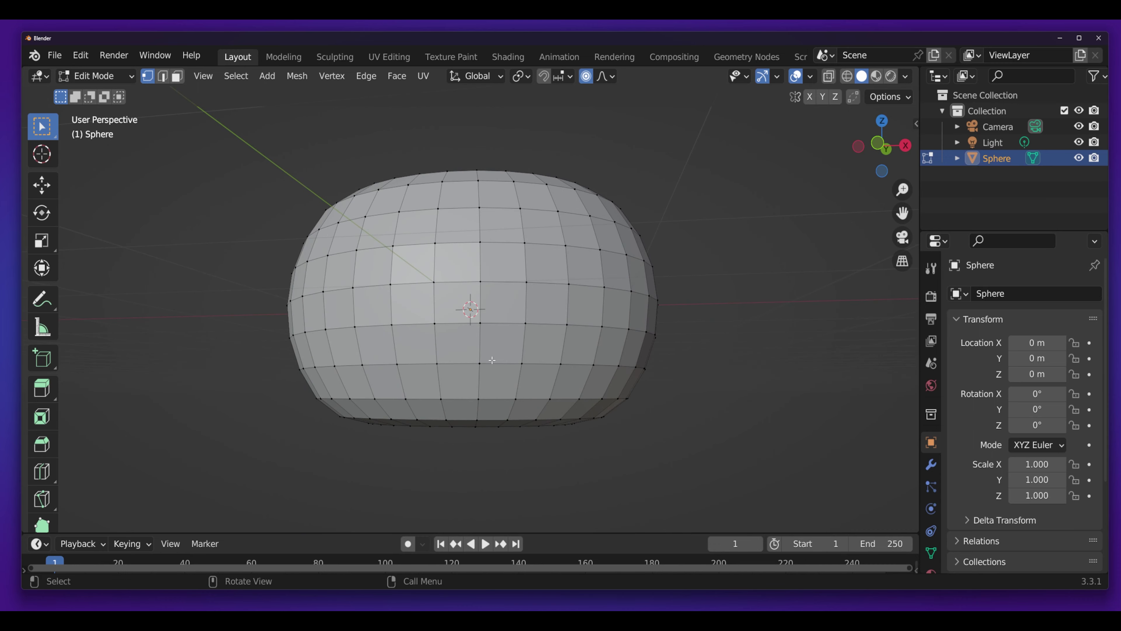
middle_drag(492, 361, 476, 296)
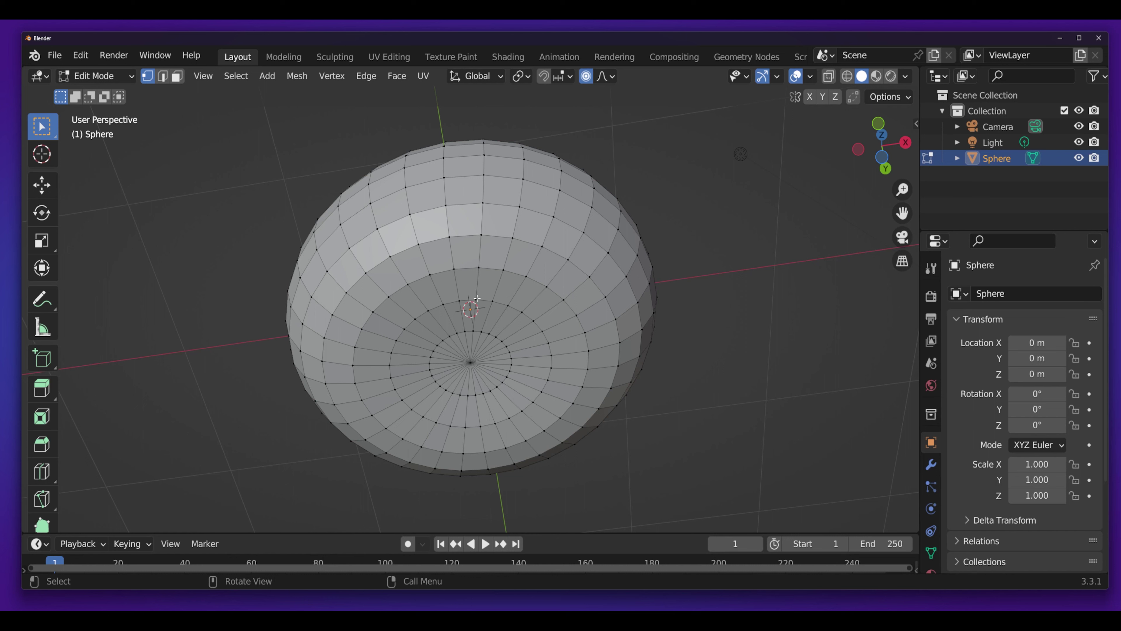
key(ctrl)
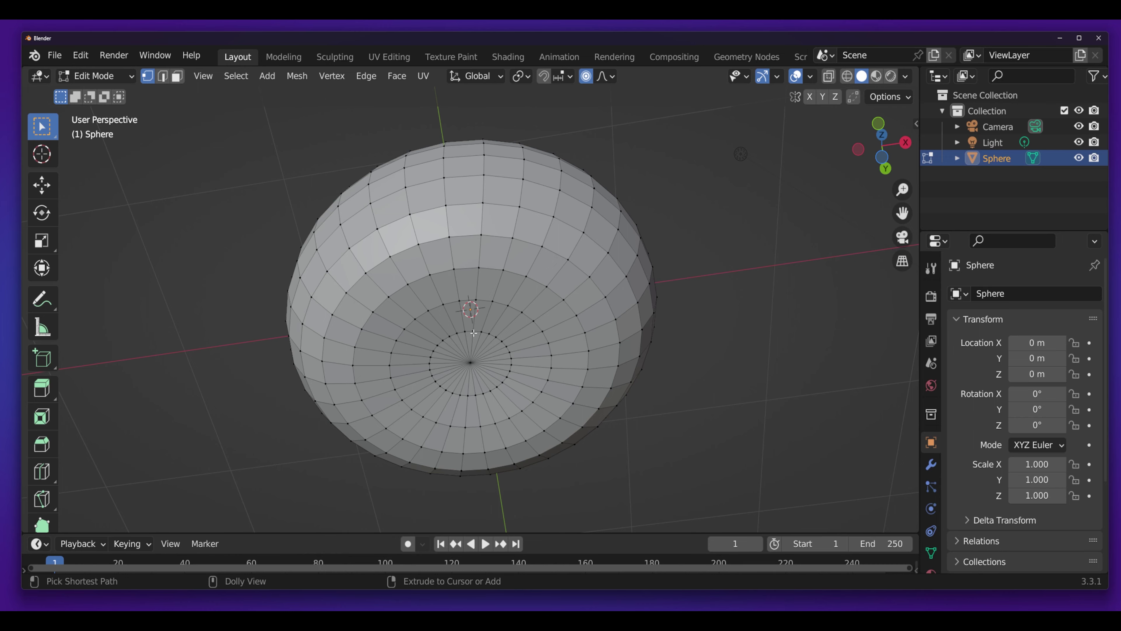
ctrl+click(474, 329)
mouse_move(473, 330)
middle_down()
mouse_move(475, 363)
mouse_move(428, 365)
middle_up()
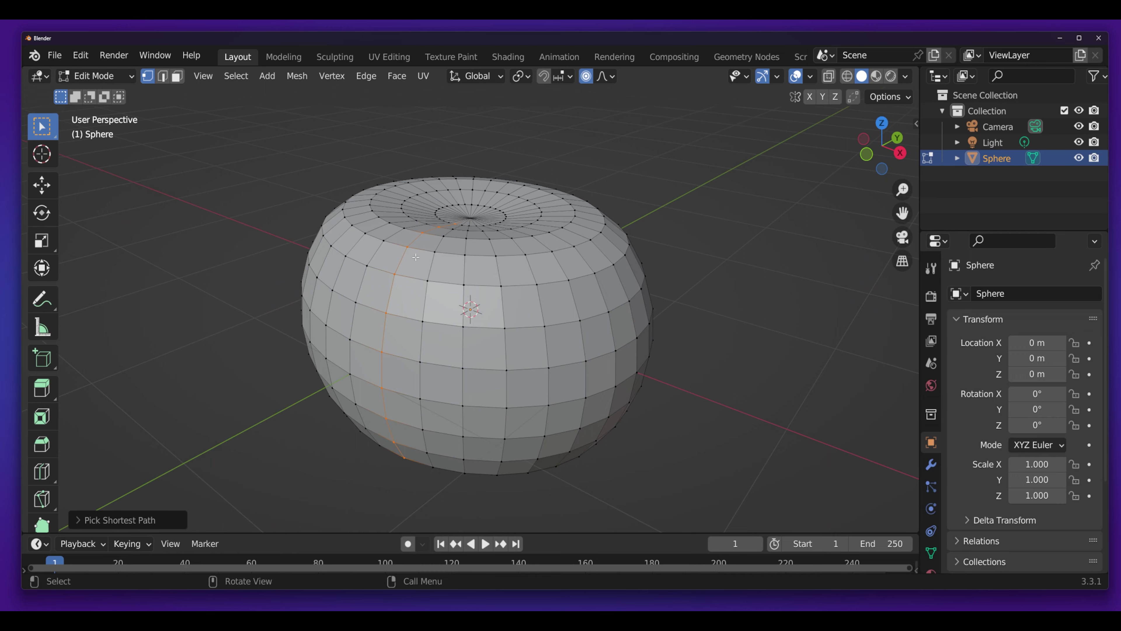
Step: Add further alternating pole-to-pole meridian paths, orbiting to check both poles
mouse_move(396, 447)
middle_down()
mouse_move(463, 370)
mouse_move(410, 325)
mouse_move(424, 310)
mouse_move(416, 262)
middle_up()
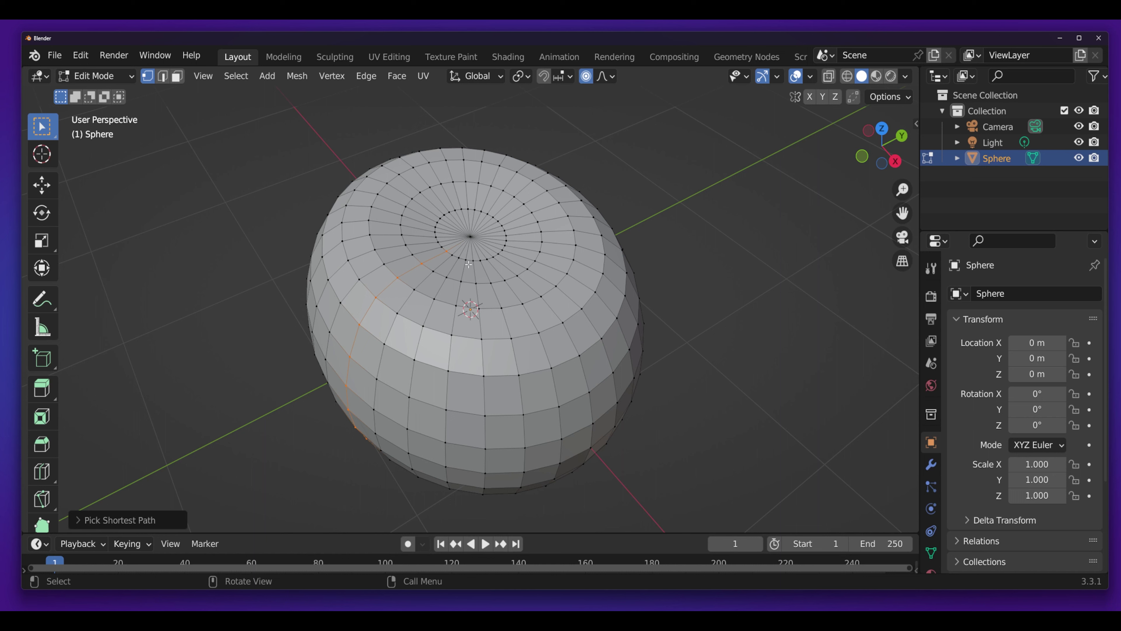
key(ctrl)
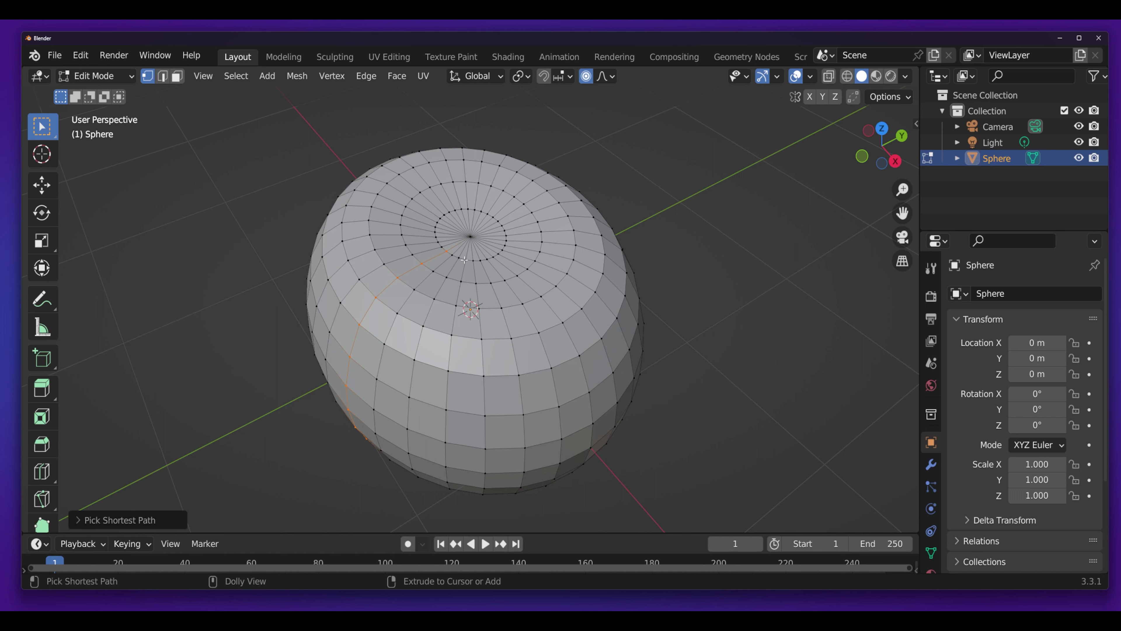
ctrl+click(467, 260)
mouse_move(465, 262)
middle_down()
mouse_move(485, 216)
mouse_move(458, 282)
middle_up()
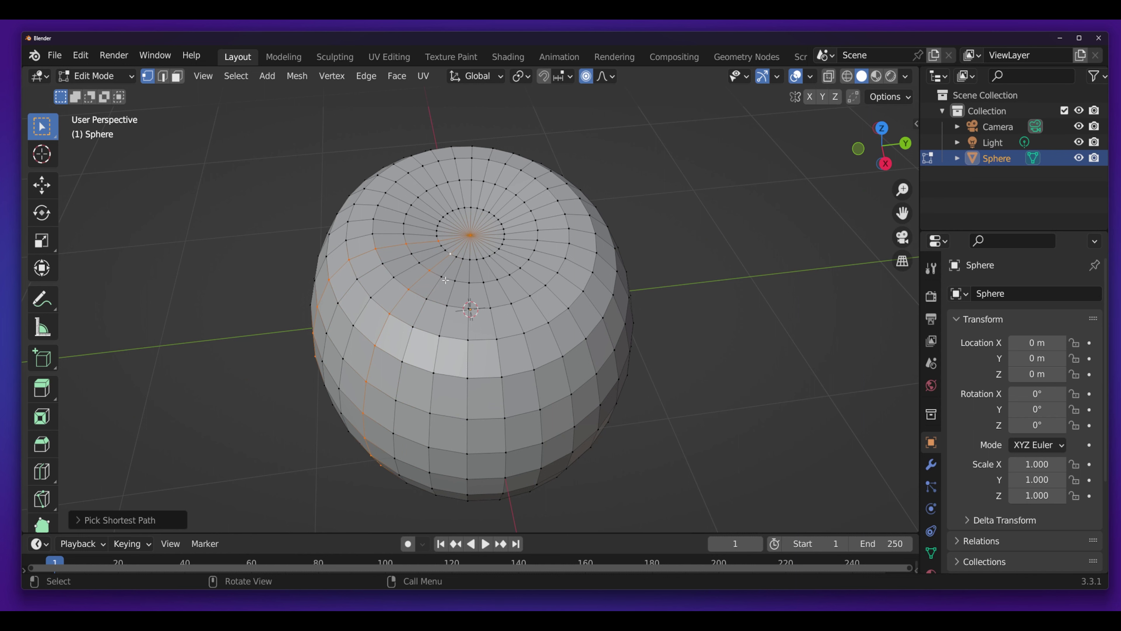
key(ctrl)
middle_drag(474, 332, 478, 366)
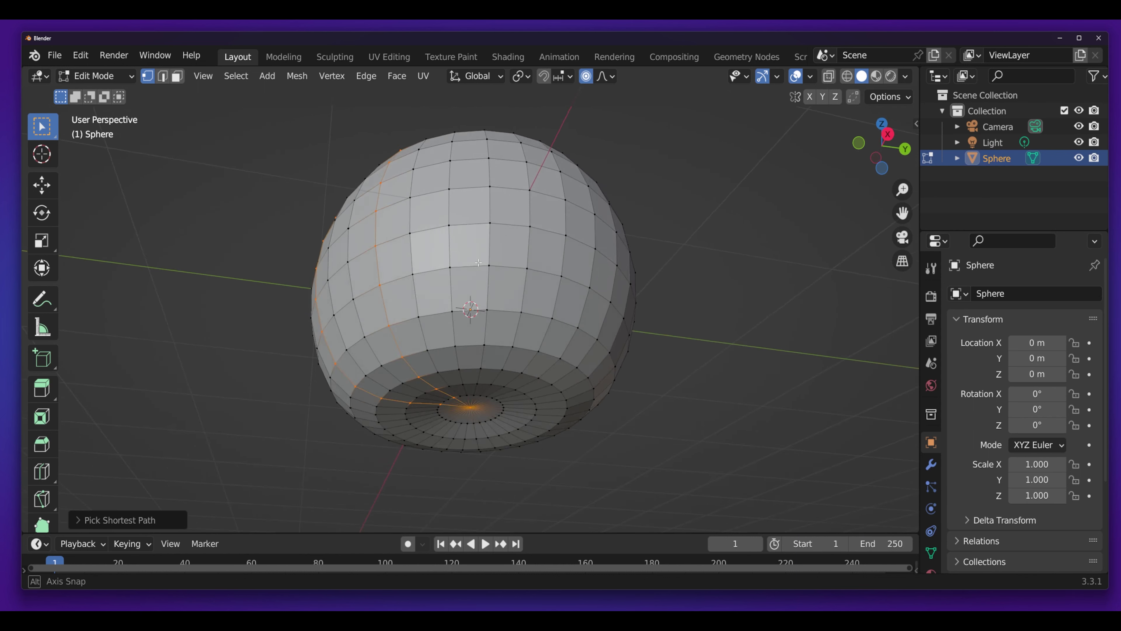
key(ctrl)
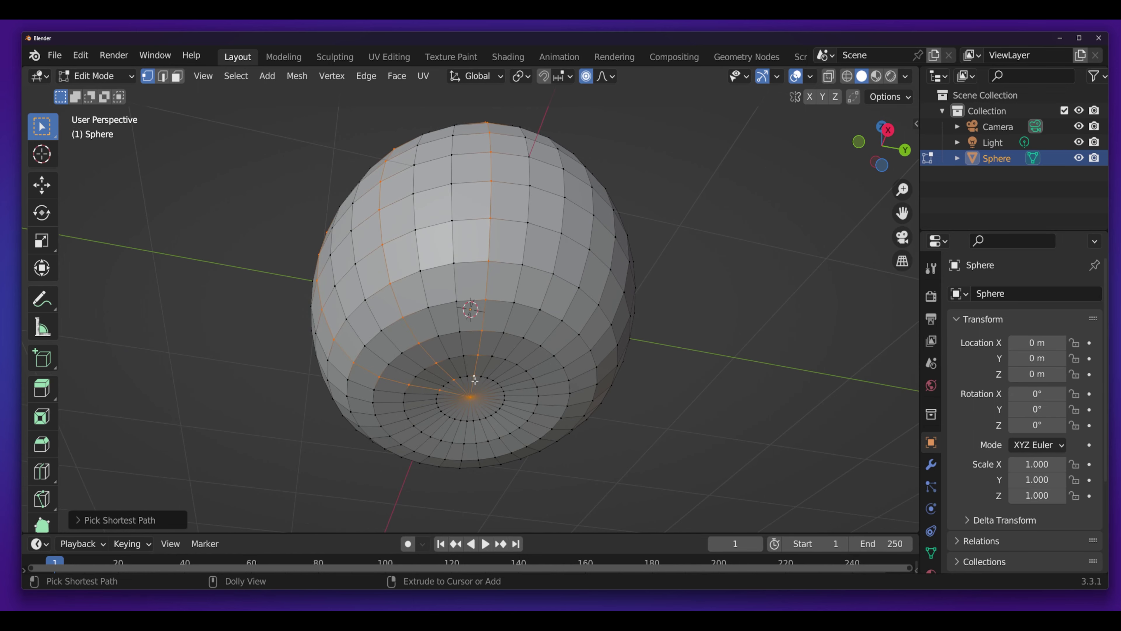
middle_drag(474, 376, 436, 496)
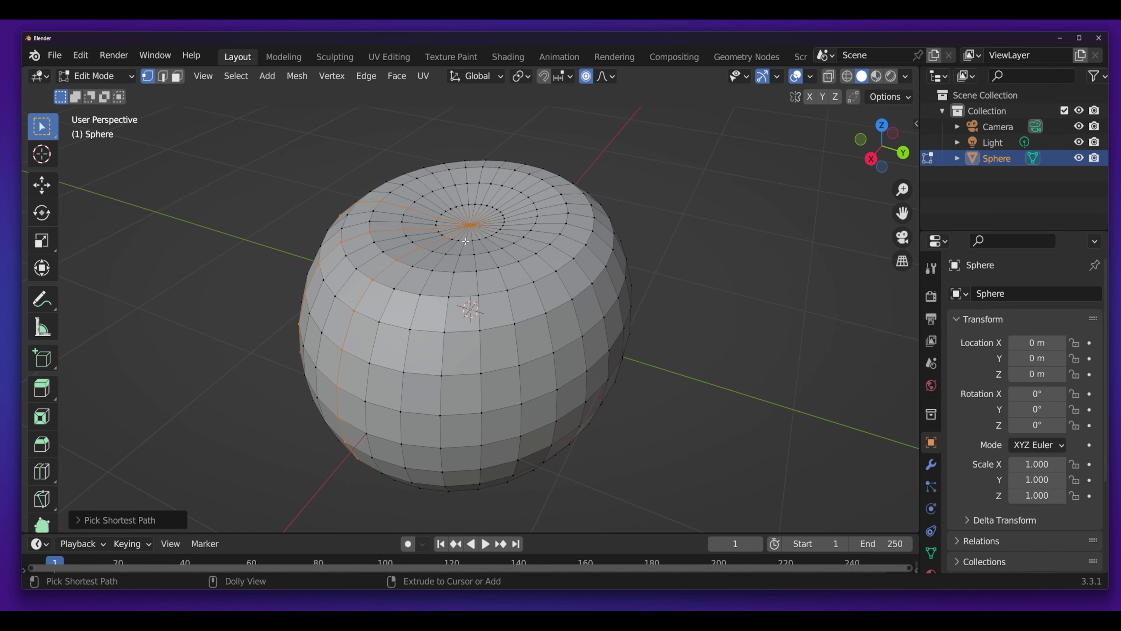
middle_drag(465, 242, 447, 267)
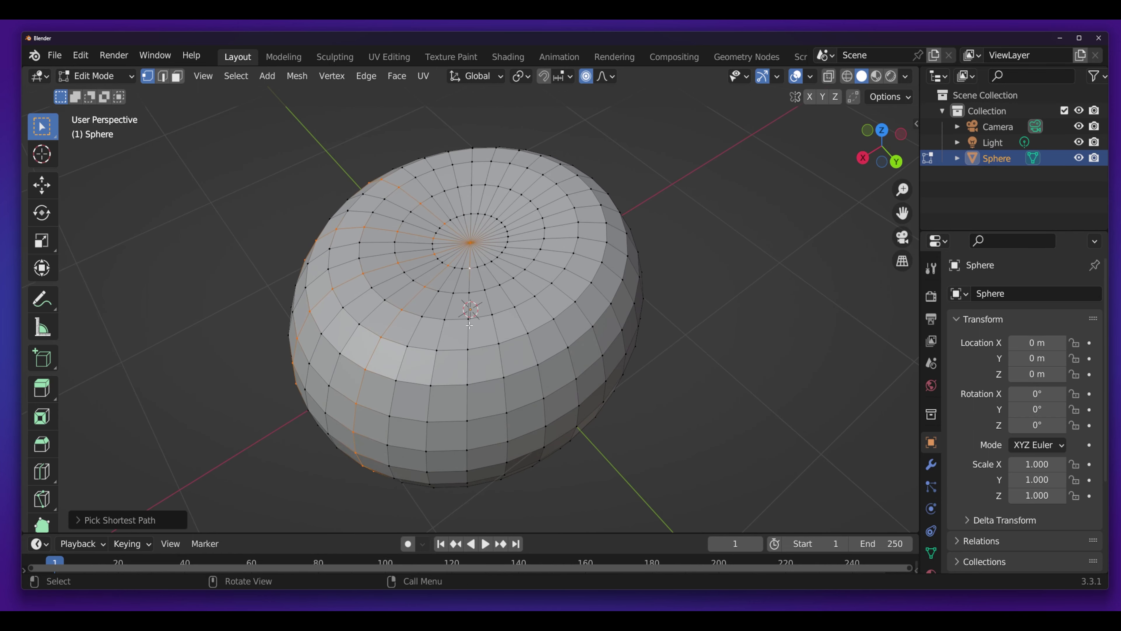
mouse_move(468, 277)
middle_down()
mouse_move(467, 387)
mouse_move(486, 89)
middle_up()
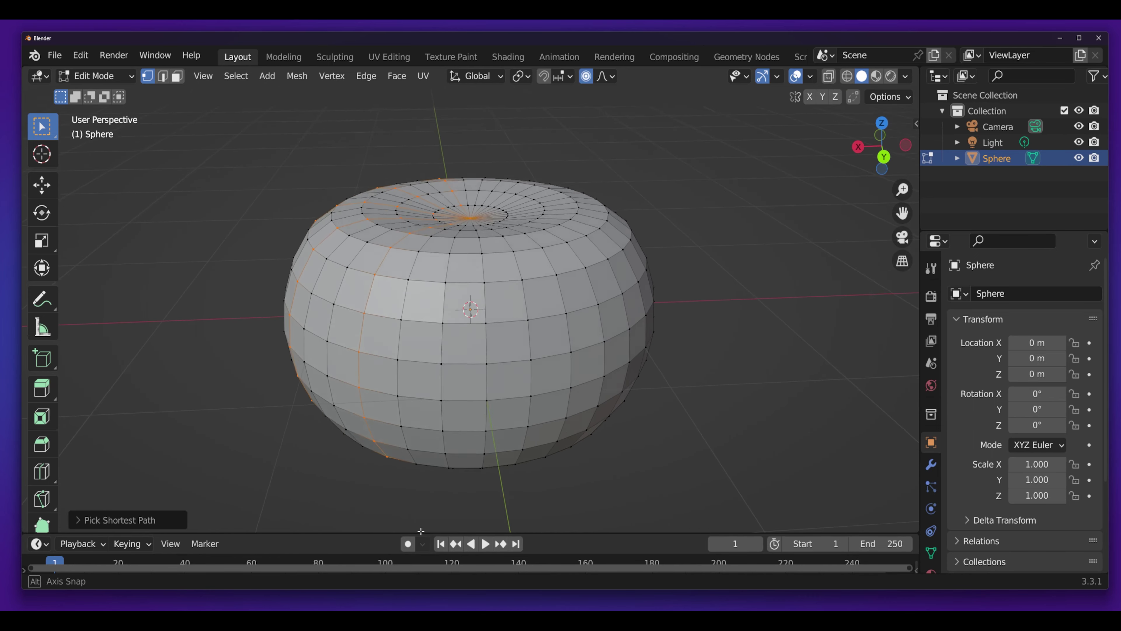
mouse_move(487, 40)
middle_down()
mouse_move(502, 307)
mouse_move(531, 471)
mouse_move(475, 297)
mouse_move(461, 153)
mouse_move(265, 286)
mouse_move(489, 313)
mouse_move(456, 231)
middle_up()
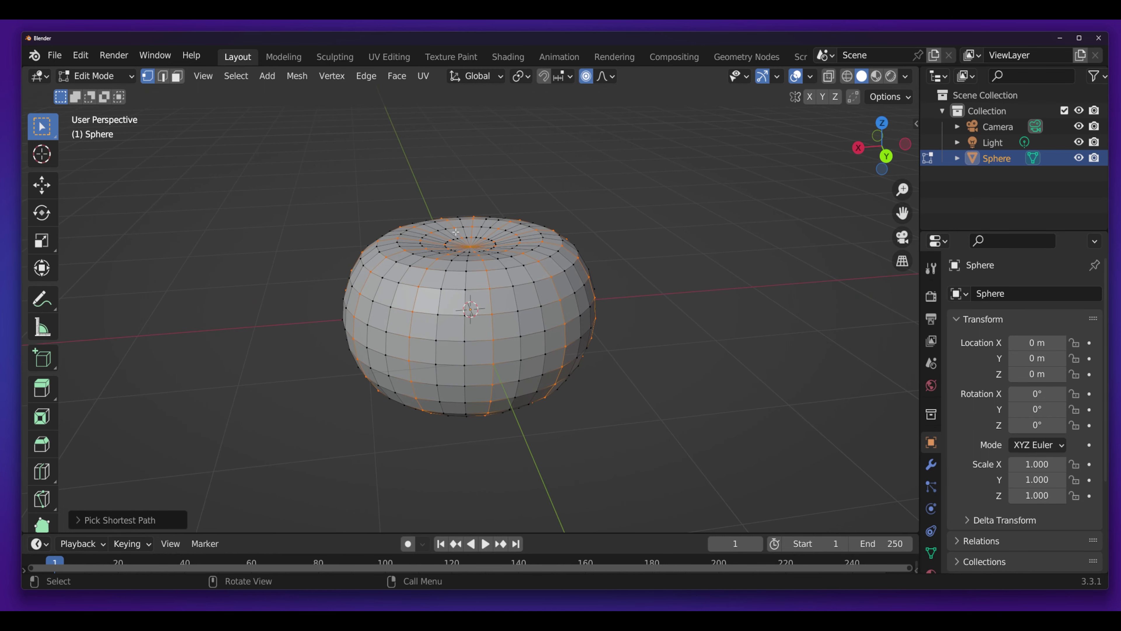
Step: Turn off proportional editing, scale the selected meridian loops to form ribs, then deselect
click(586, 78)
mouse_move(295, 152)
middle_down()
mouse_move(308, 180)
mouse_move(269, 193)
middle_up()
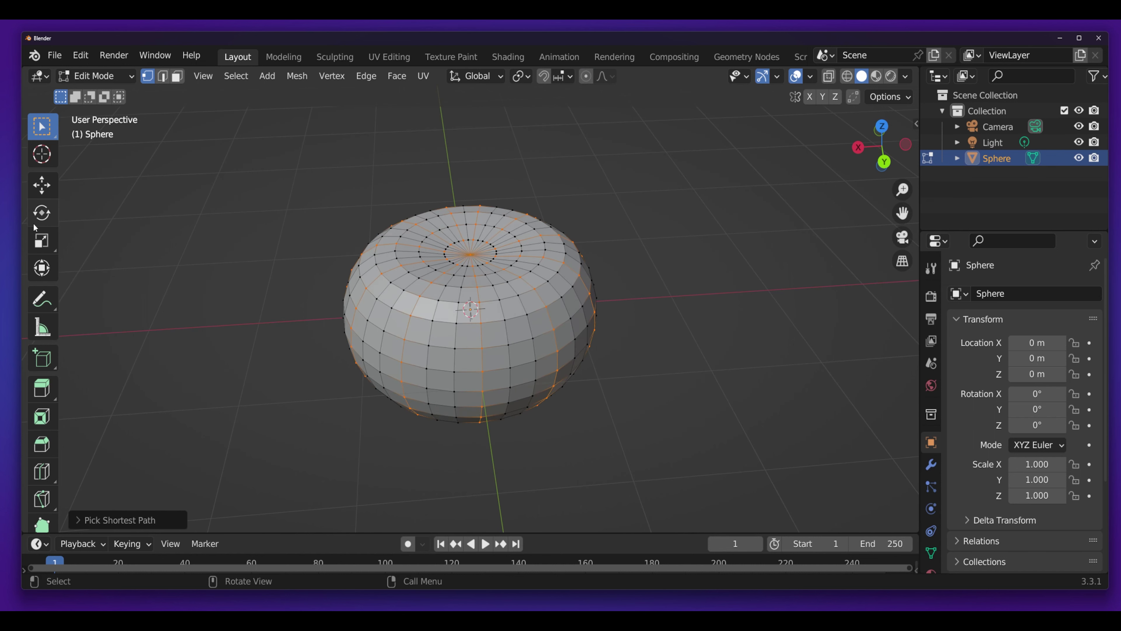
click(43, 242)
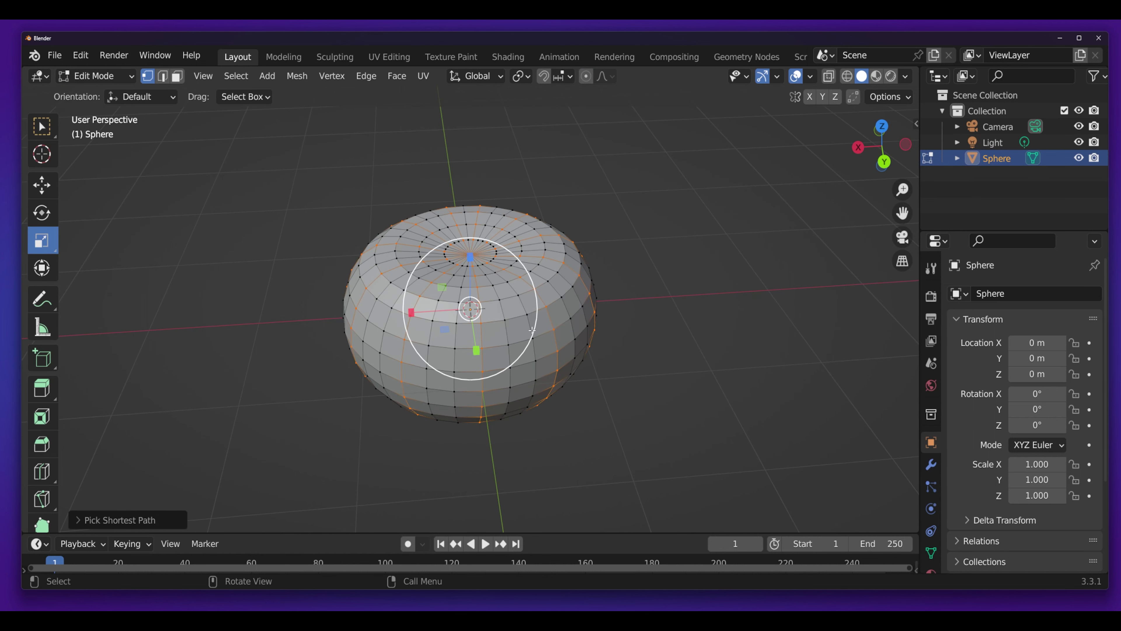
drag(534, 333, 525, 319)
mouse_move(525, 319)
middle_down()
mouse_move(578, 266)
mouse_move(271, 301)
mouse_move(506, 323)
mouse_move(519, 230)
mouse_move(381, 241)
middle_up()
key(w)
key(alt+a)
scroll(506, 323, up, 3)
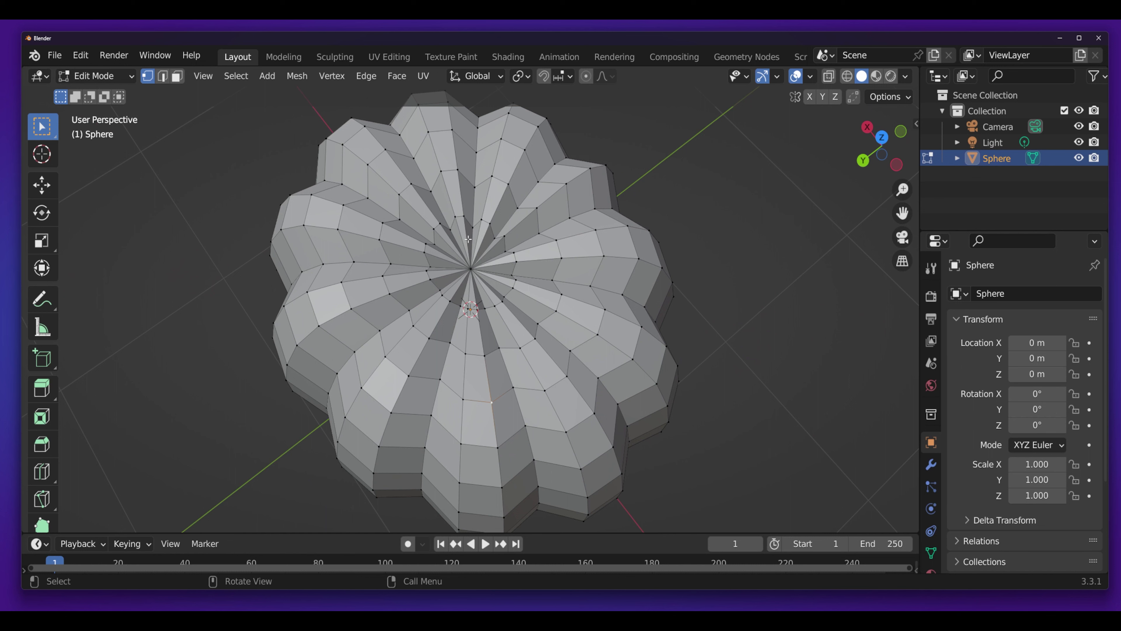
Step: In Edge select mode, select the edge ring around the top pole, undoing one stray spoke
click(163, 77)
scroll(426, 249, up, 2)
ctrl+click(407, 208)
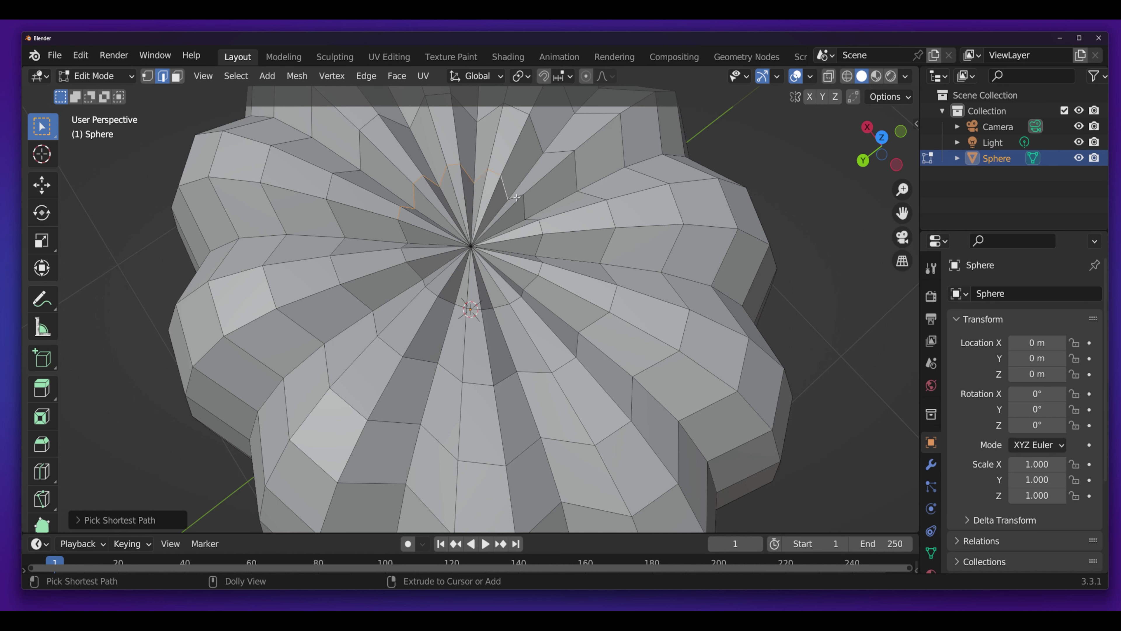
ctrl+click(532, 223)
key(ctrl+z)
ctrl+click(539, 230)
ctrl+click(421, 276)
middle_drag(421, 276, 459, 155)
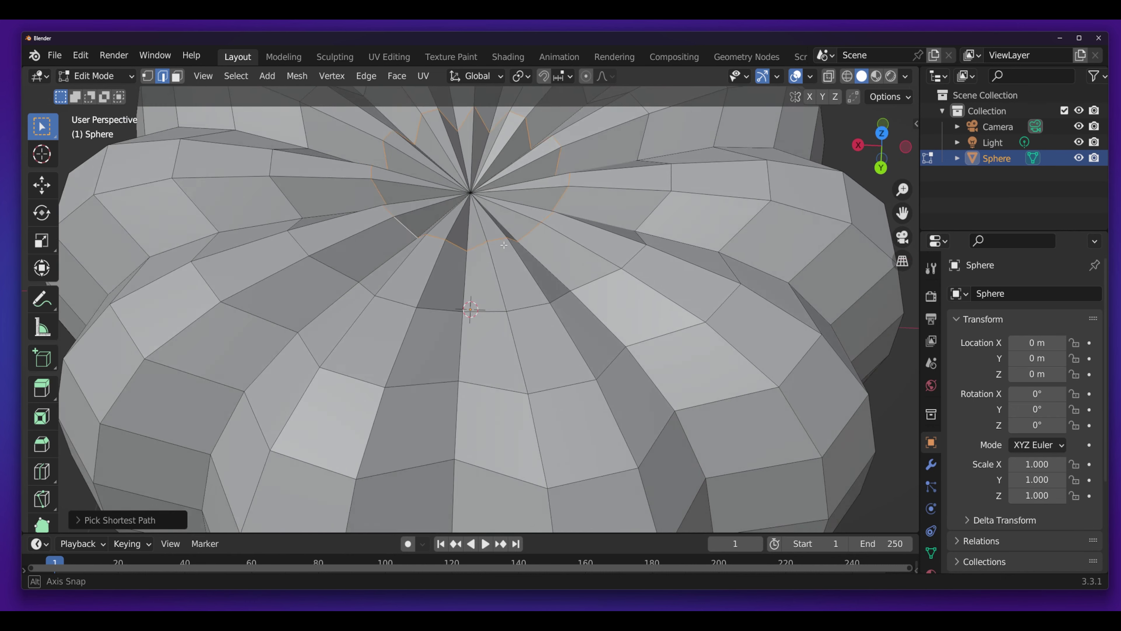
scroll(469, 253, down, 5)
middle_drag(468, 252, 505, 197)
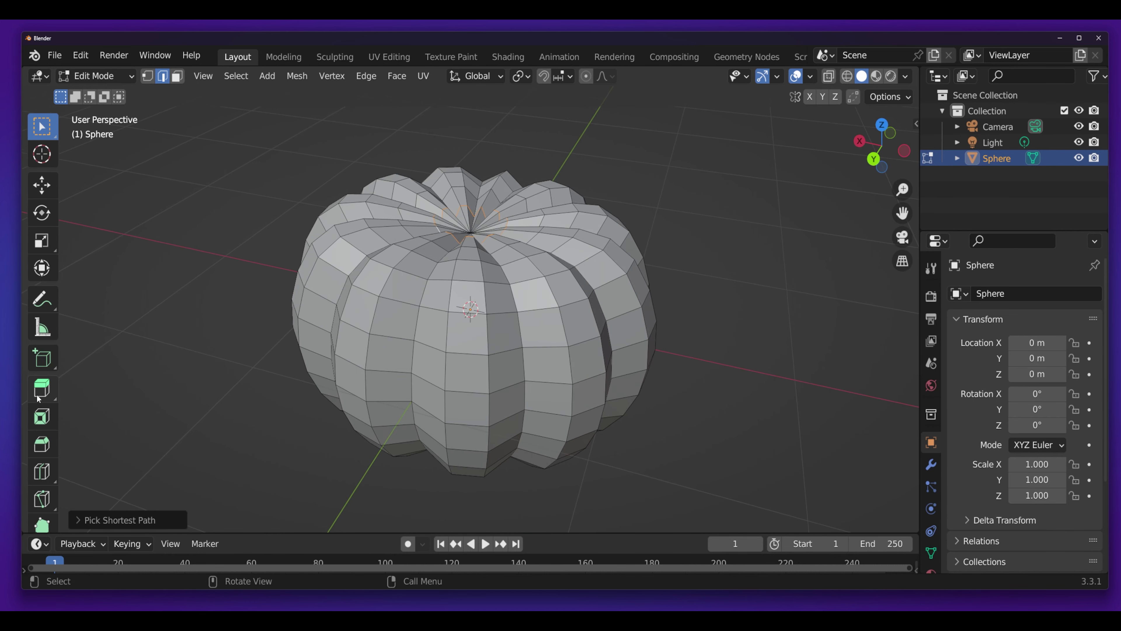
Step: Extrude the top edge ring upward with Extrude Region
click(42, 388)
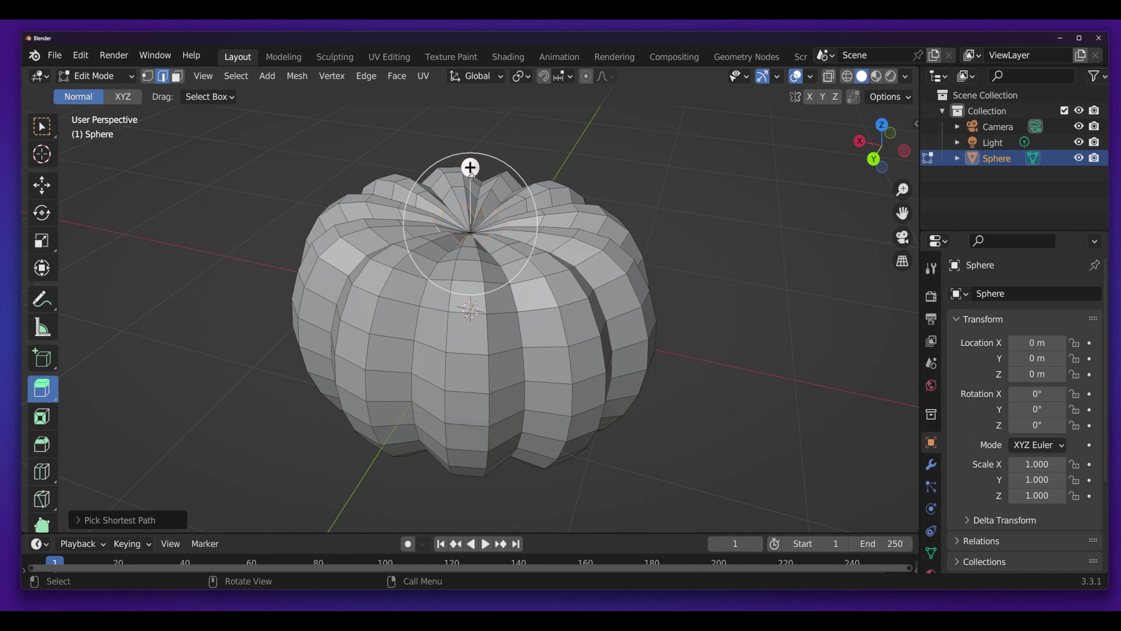
drag(470, 167, 467, 153)
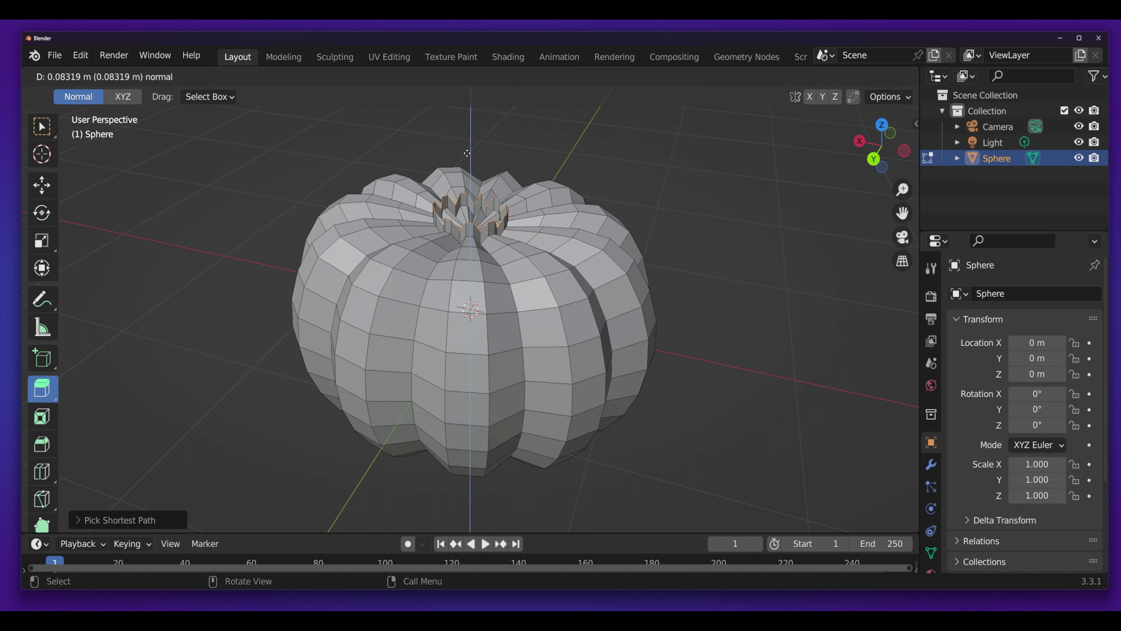
drag(467, 154, 466, 156)
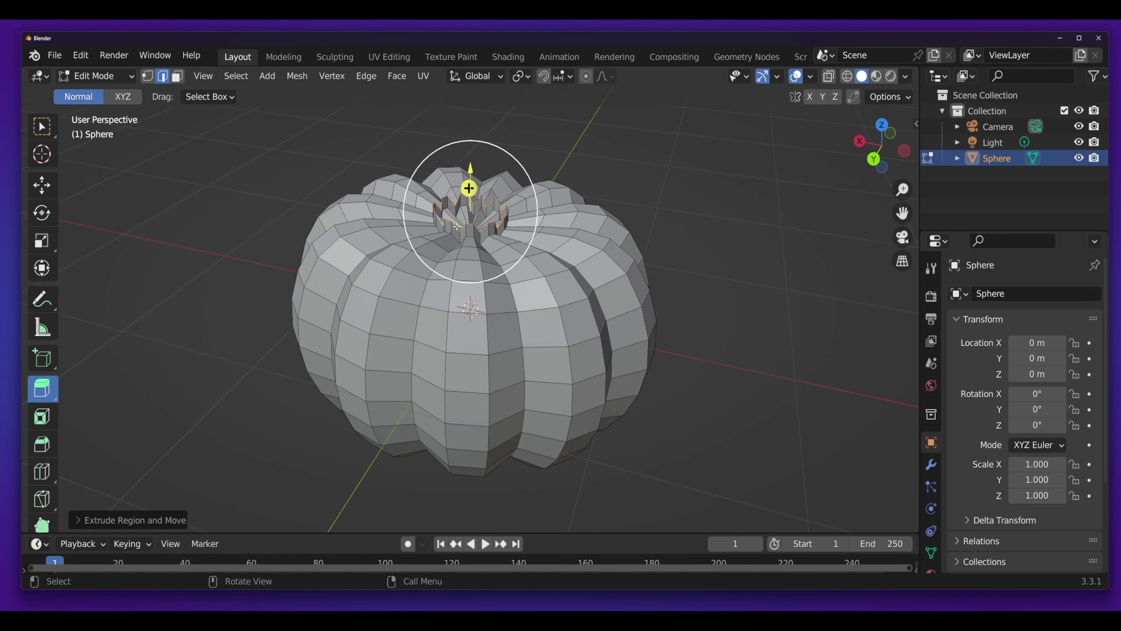
mouse_move(466, 156)
middle_down()
mouse_move(425, 311)
mouse_move(546, 184)
middle_up()
scroll(491, 310, up, 3)
scroll(462, 200, down, 3)
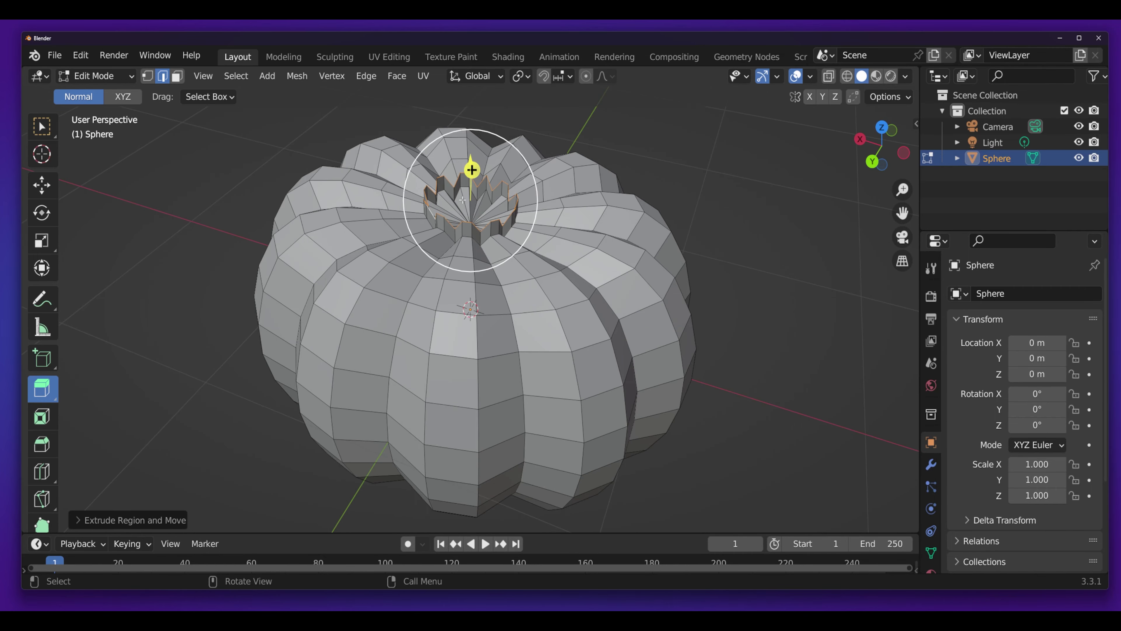
Step: Fill the top opening with a face, extrude it up and scale it to about 0.51
right_click(477, 212)
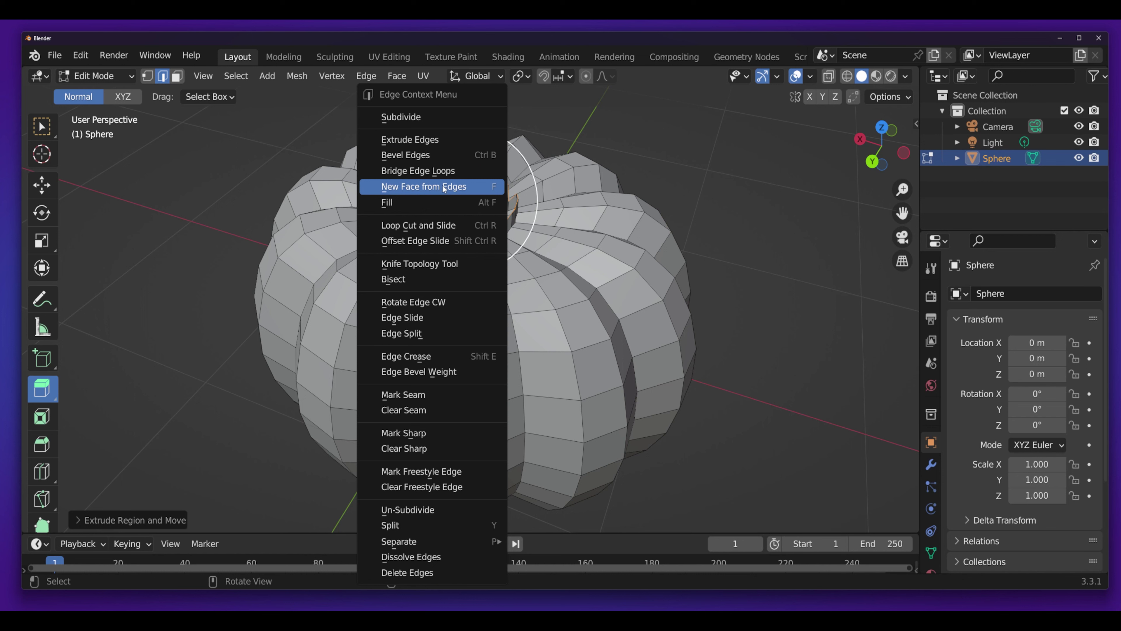
click(426, 188)
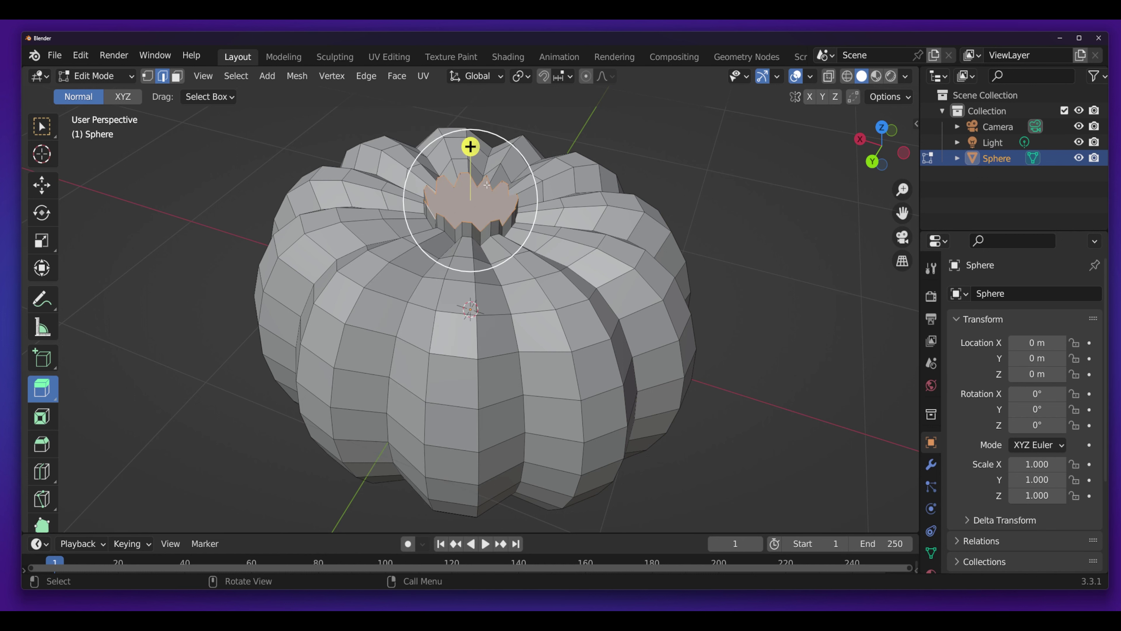
mouse_move(470, 147)
mouse_down()
mouse_move(489, 145)
mouse_move(474, 148)
mouse_up()
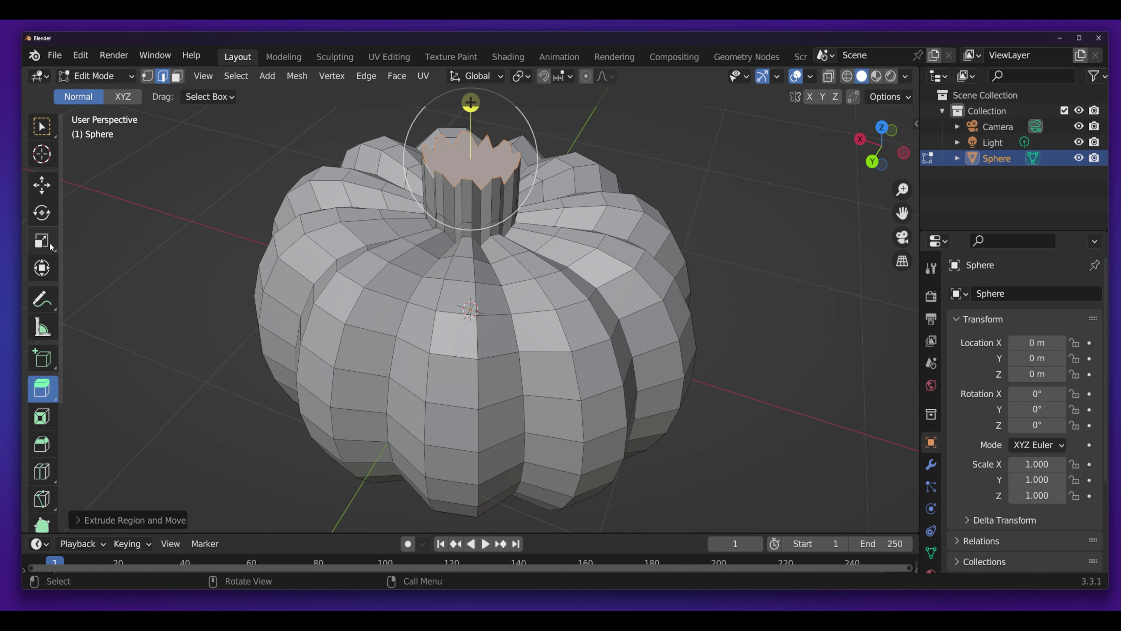
click(42, 240)
drag(540, 187, 502, 170)
Step: Shift the top ring along X, extrude it upward with E, lean it sideways and taper it
middle_drag(502, 171, 550, 156)
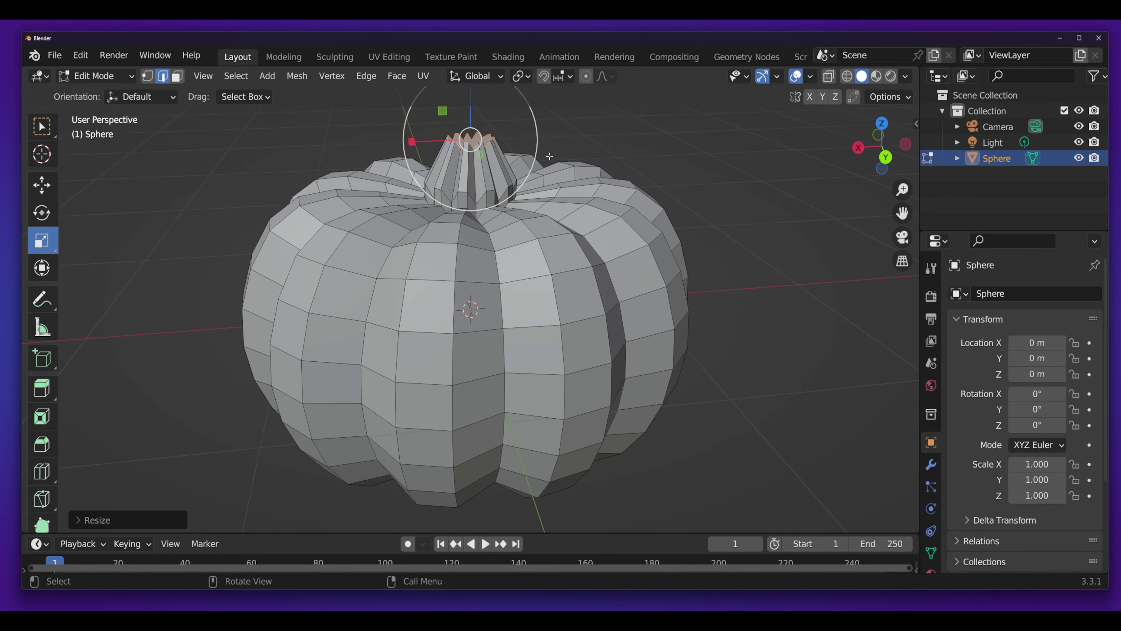
drag(549, 156, 526, 152)
middle_drag(526, 151, 353, 200)
click(41, 185)
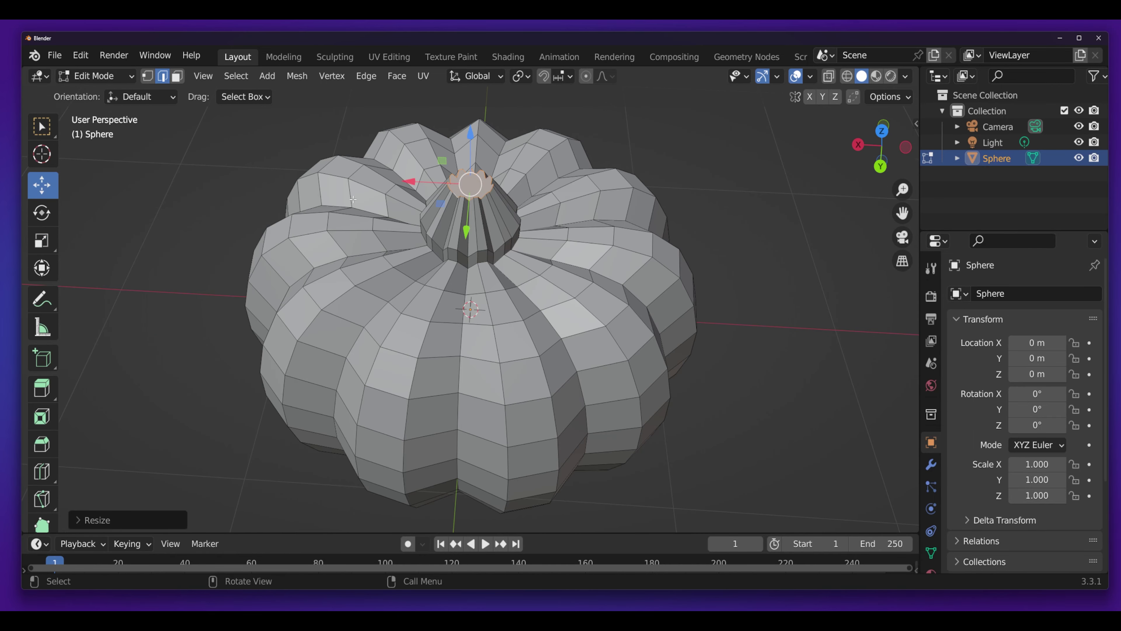
drag(419, 181, 433, 181)
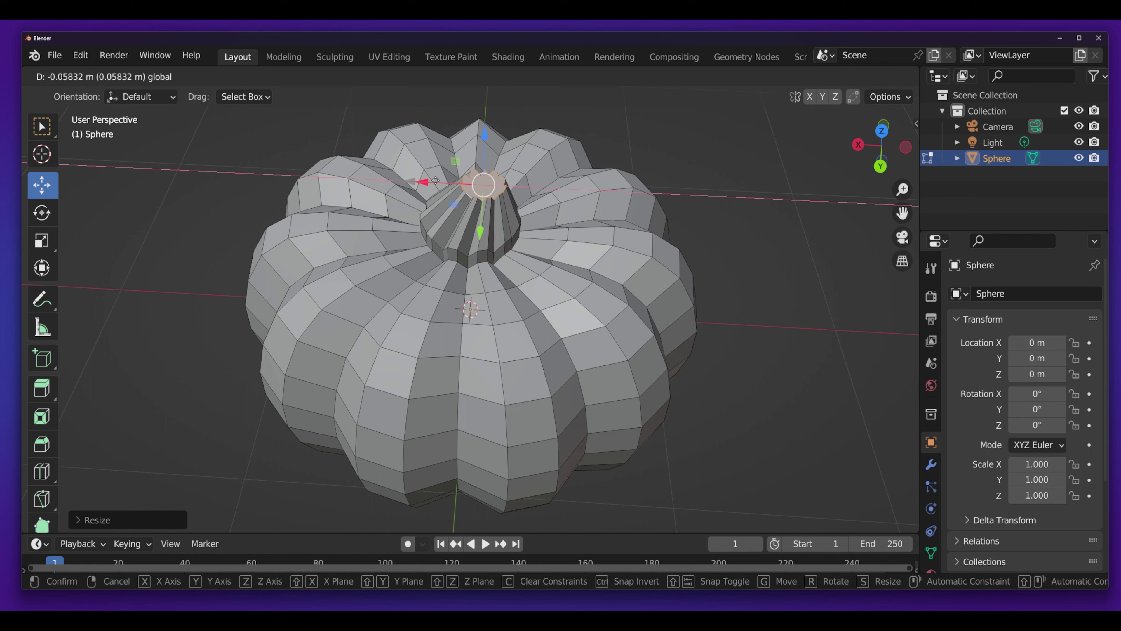
key(e)
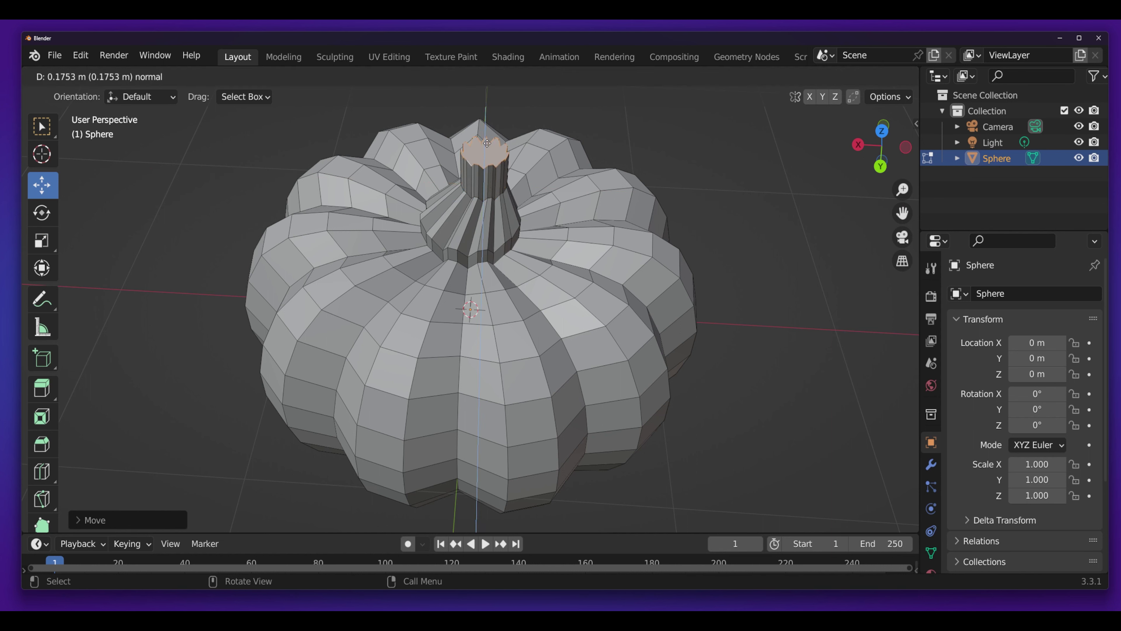
click(489, 138)
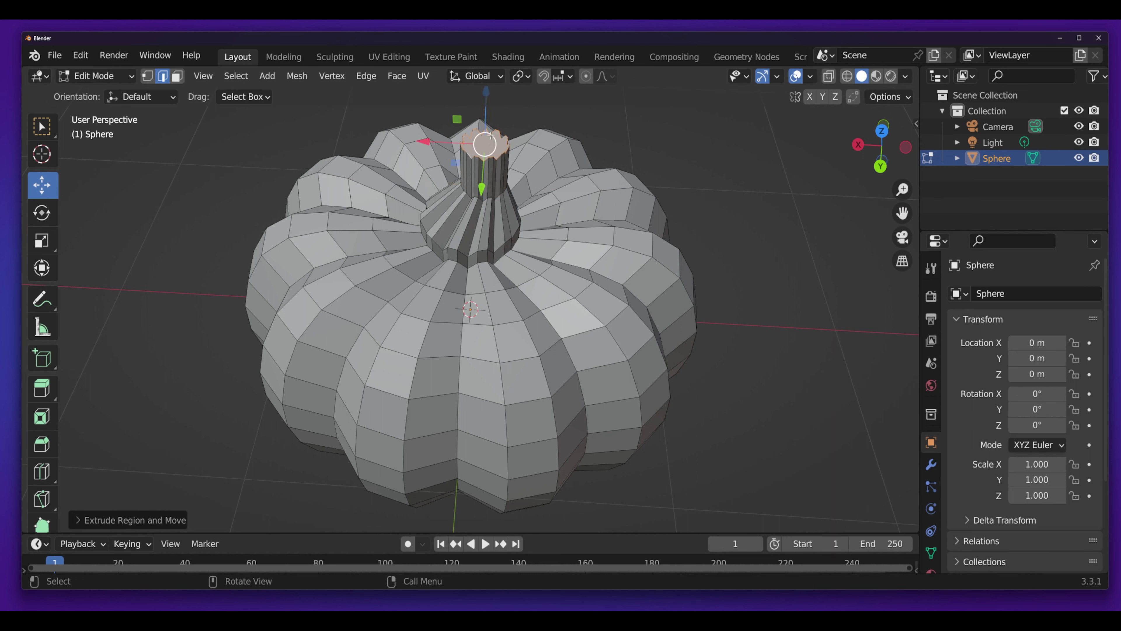
drag(426, 139, 469, 142)
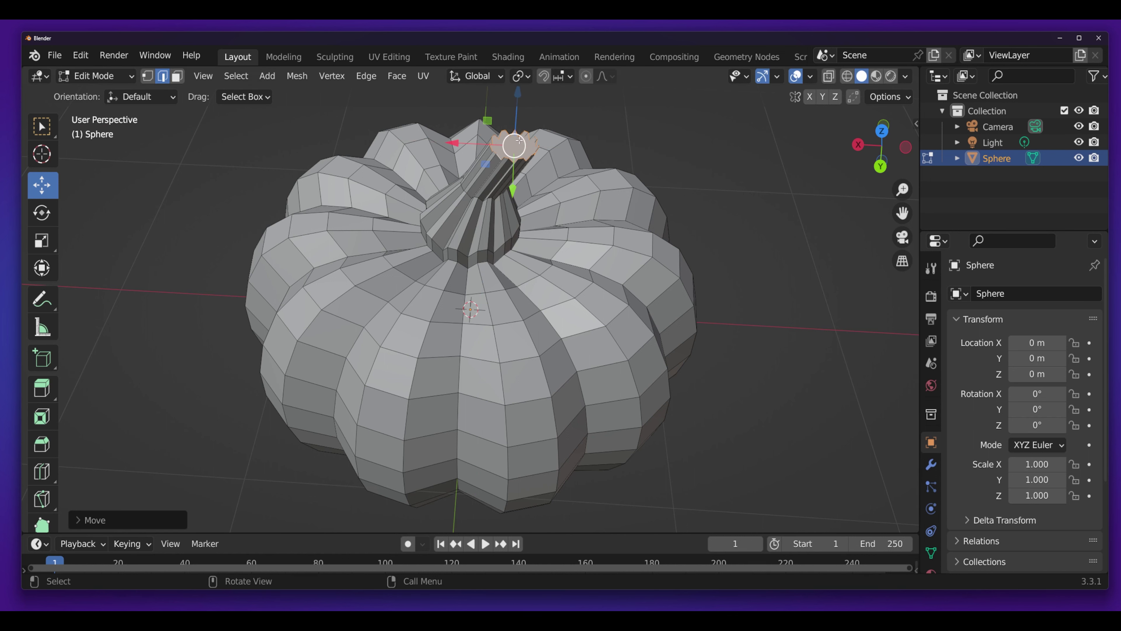
key(s)
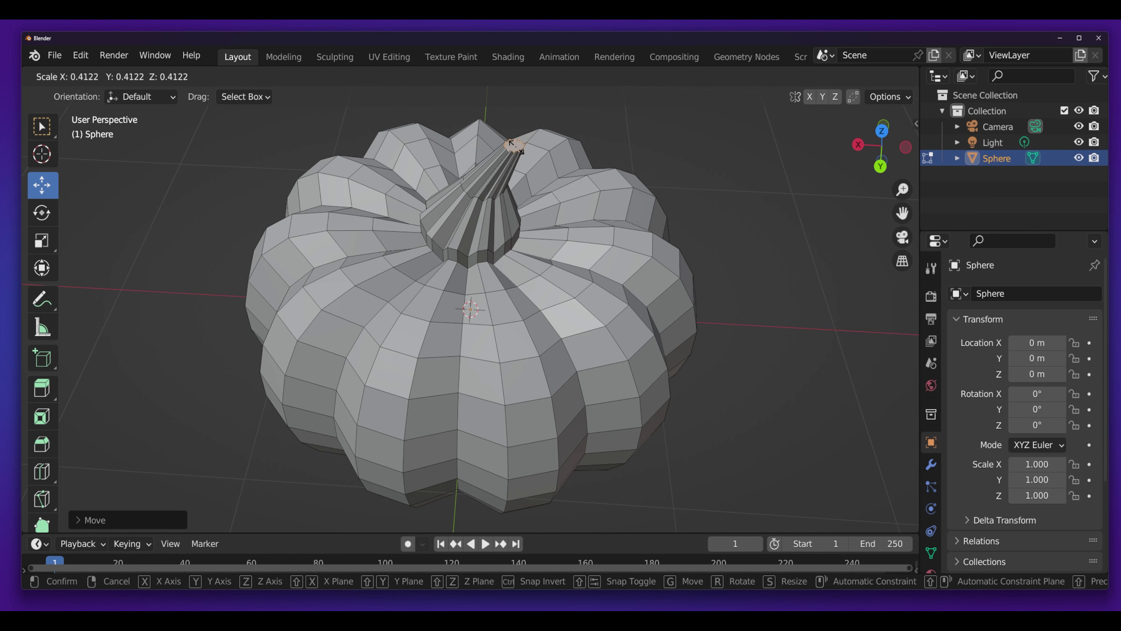
click(515, 146)
scroll(514, 146, down, 2)
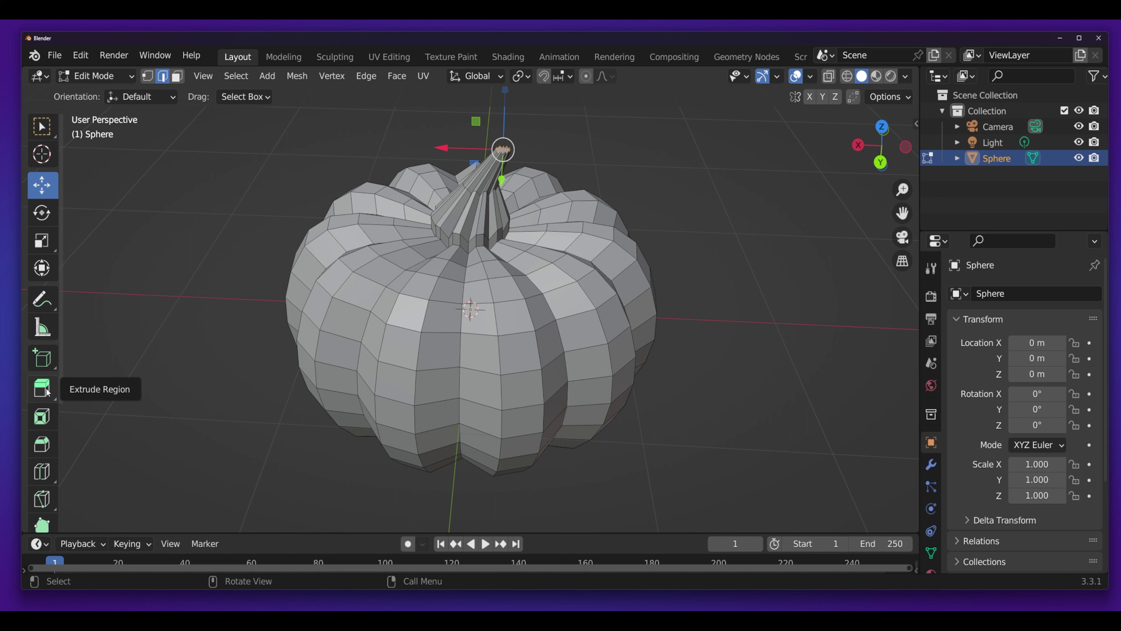
Step: Extrude the stem top again, bend it along X and narrow it to a tip
click(42, 389)
scroll(504, 161, down, 2)
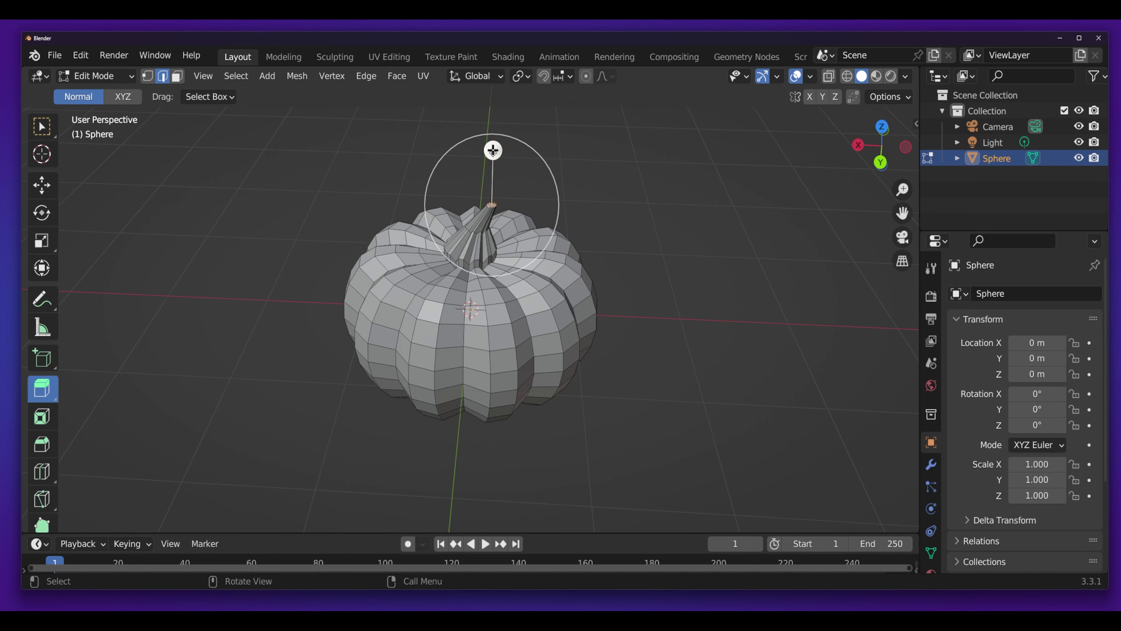
drag(493, 151, 493, 137)
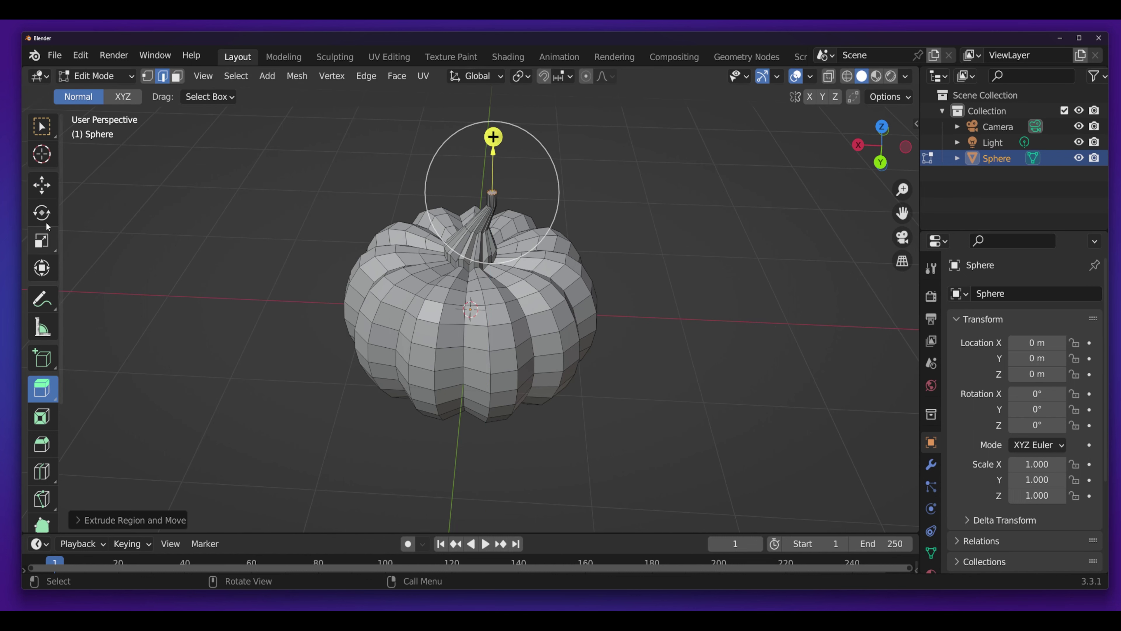
click(49, 187)
drag(436, 191, 454, 189)
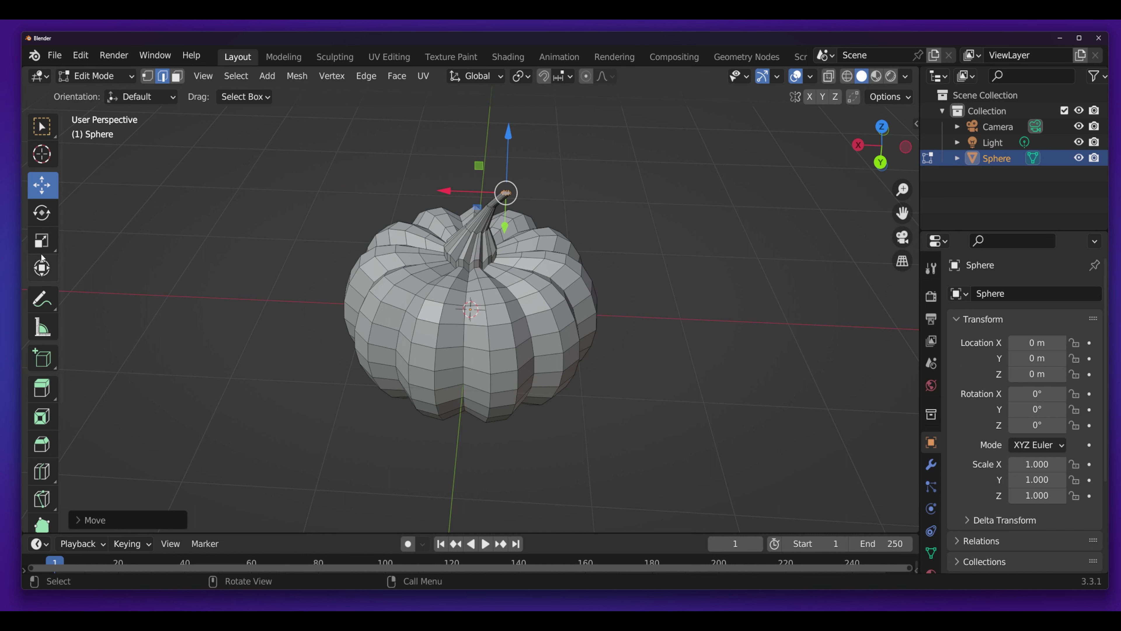
click(41, 241)
drag(567, 216, 521, 192)
Step: Deselect the stem, orbit to a front view, and return to Select Box
scroll(521, 192, up, 3)
mouse_move(521, 193)
middle_down()
mouse_move(746, 163)
mouse_move(543, 222)
mouse_move(713, 281)
middle_up()
scroll(543, 222, down, 2)
click(332, 411)
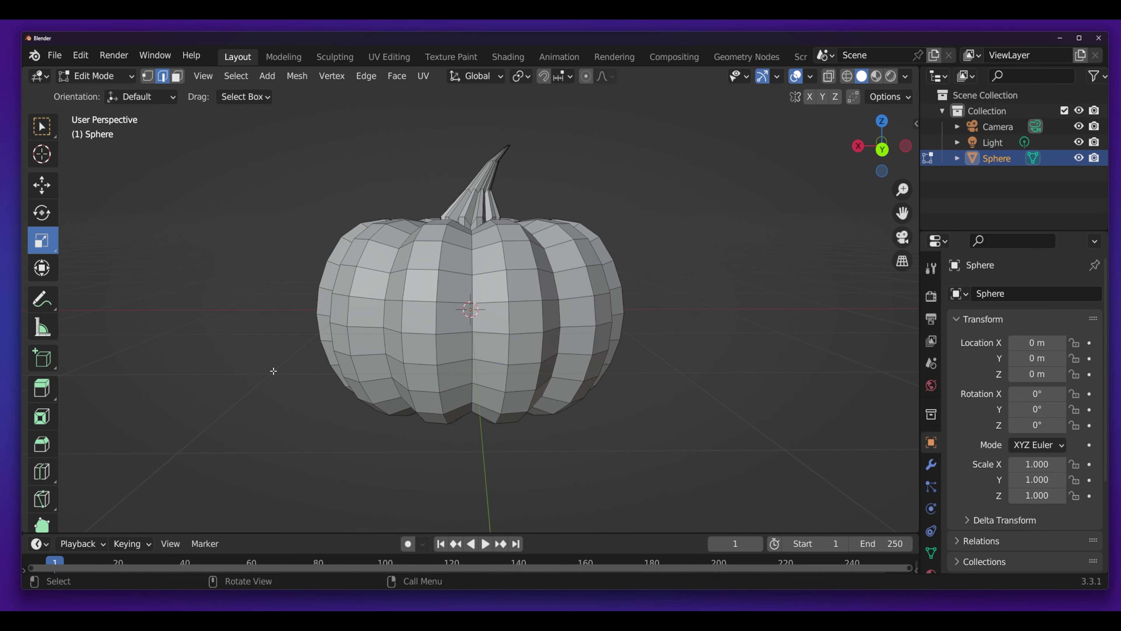
middle_drag(468, 324, 336, 305)
click(42, 127)
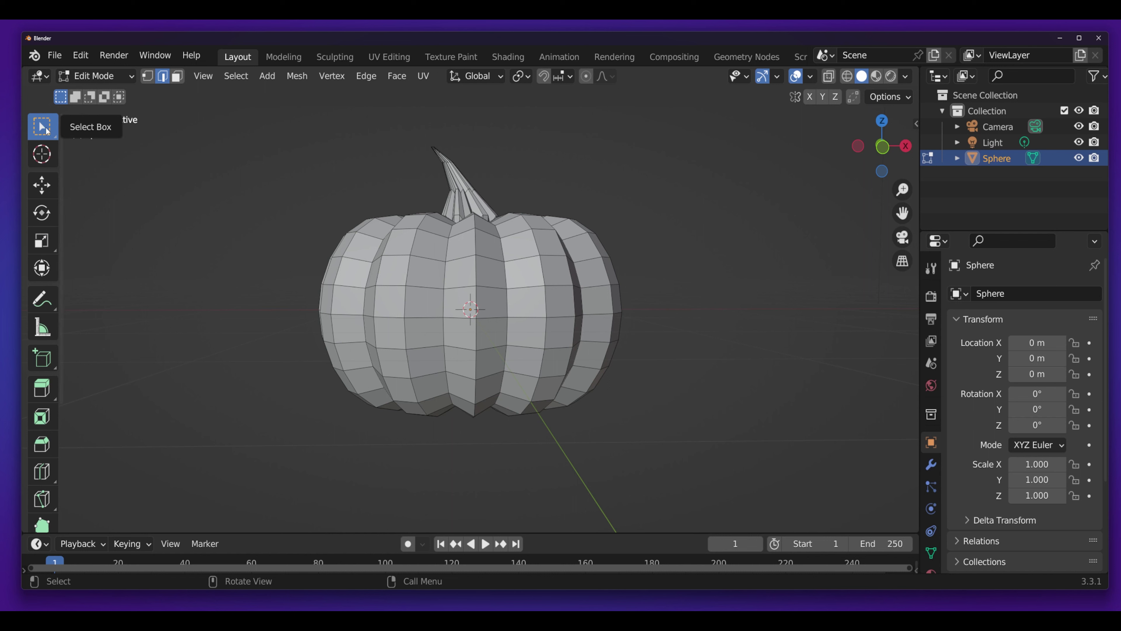
Step: Switch to face select mode and view the pumpkin from the front in orthographic view
click(177, 76)
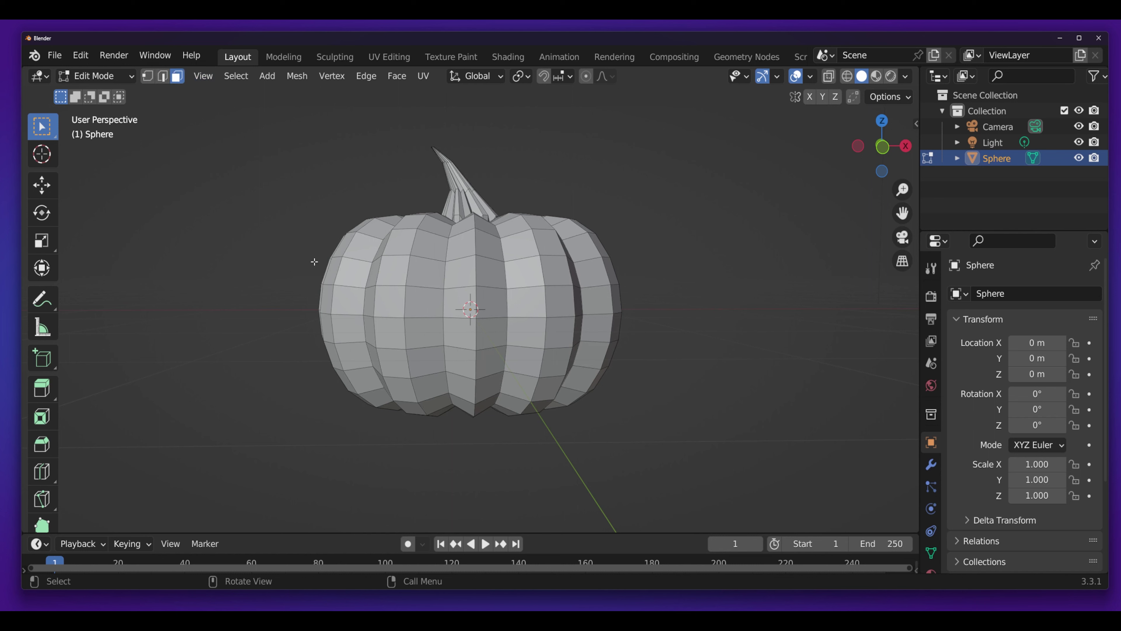
middle_drag(407, 241, 403, 181)
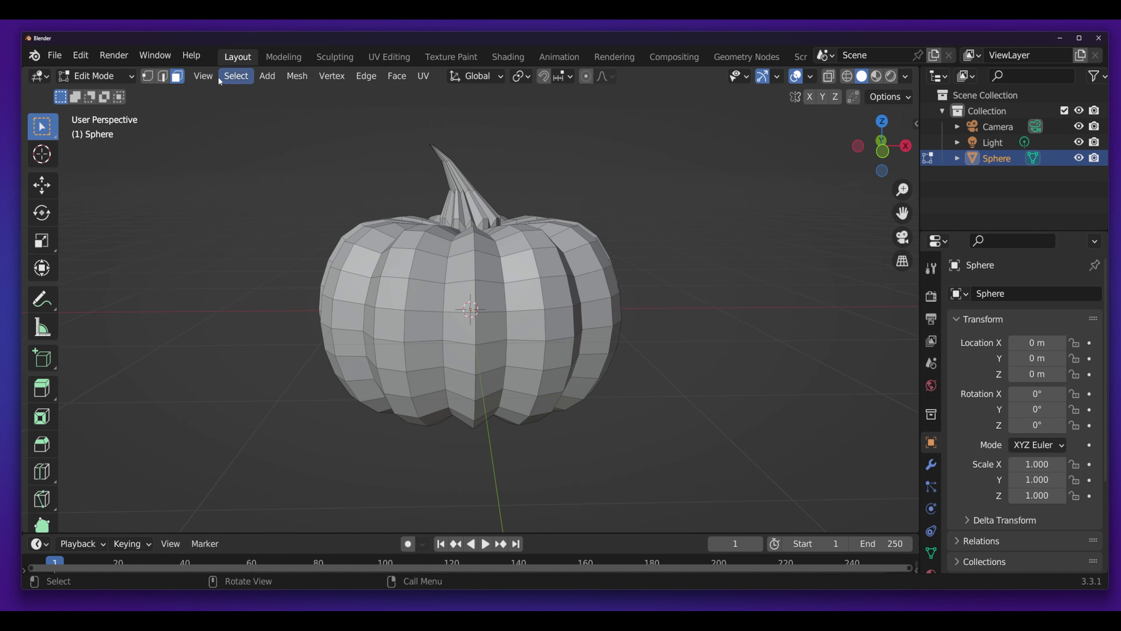
click(204, 76)
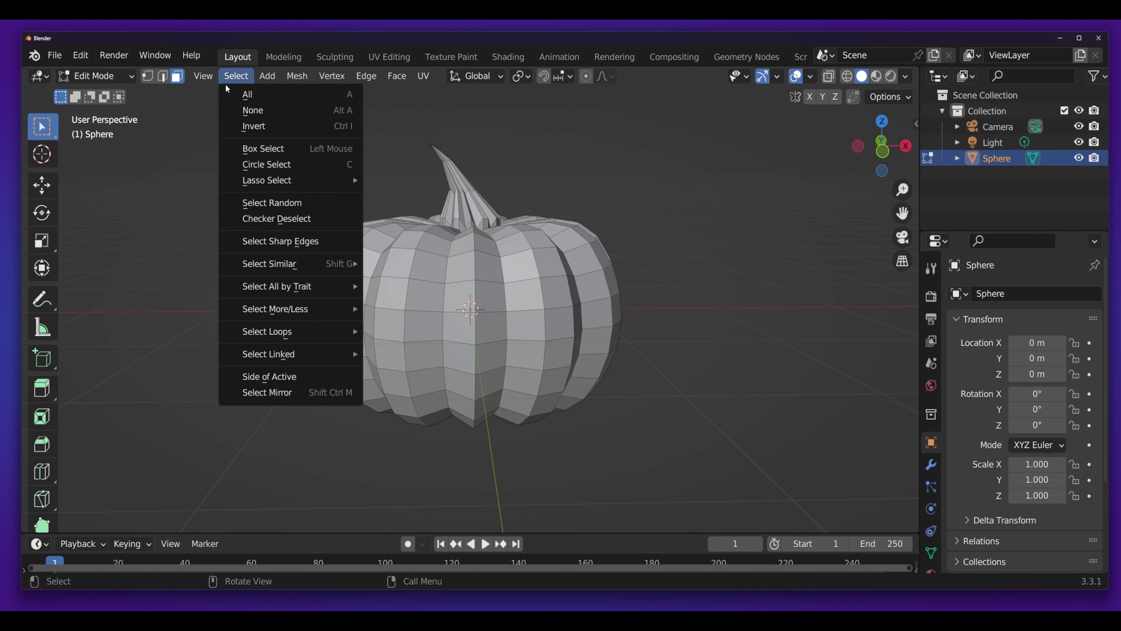
click(208, 77)
mouse_move(232, 257)
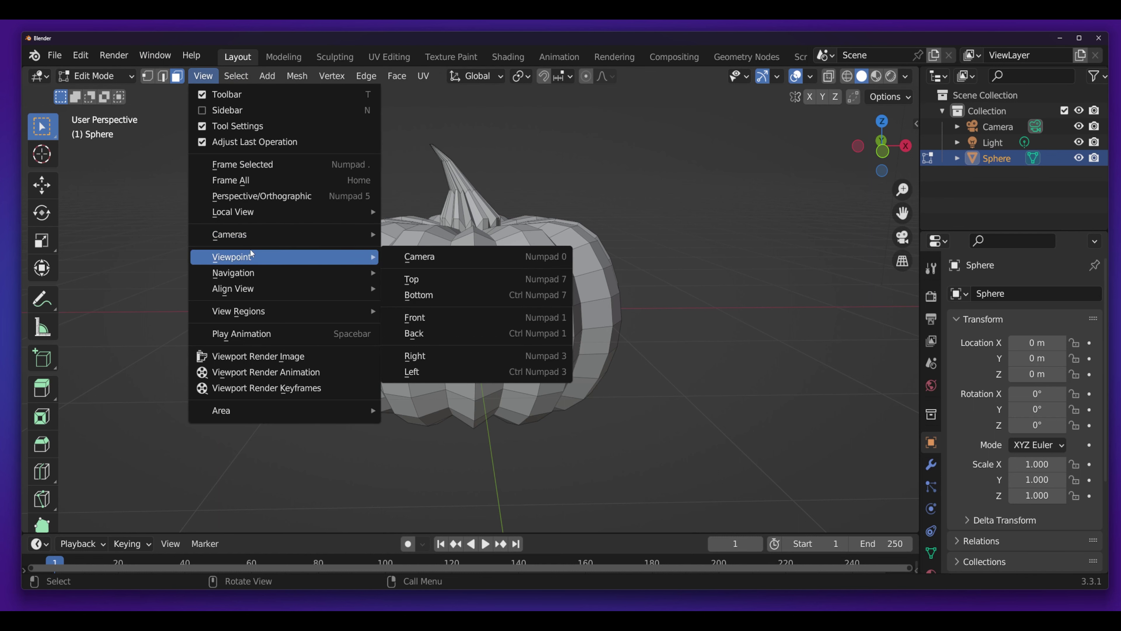
click(457, 317)
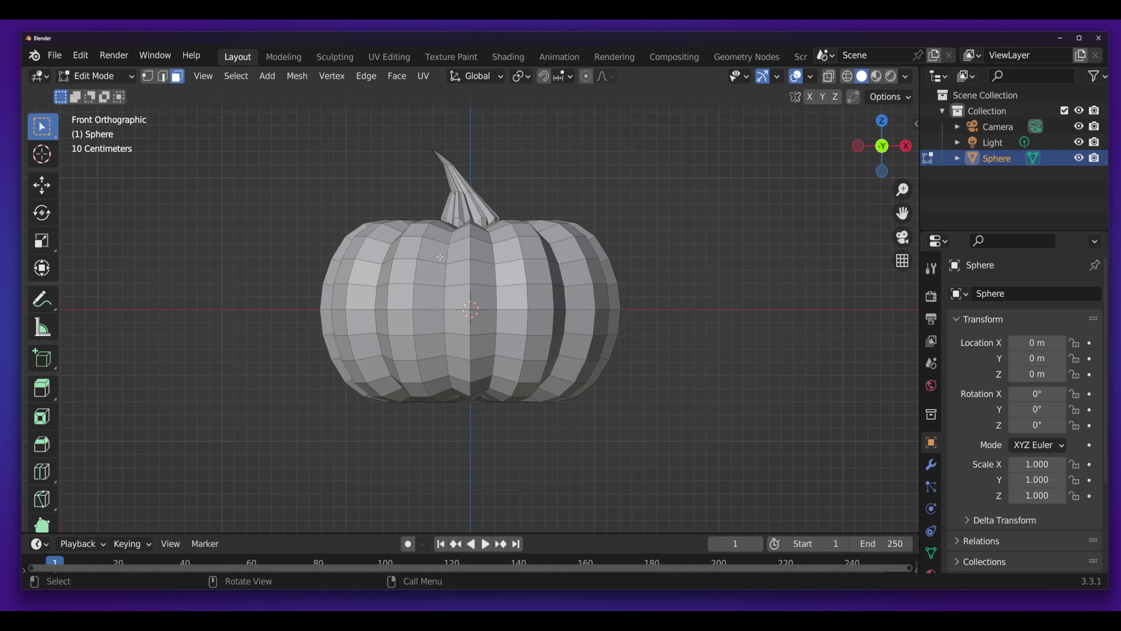
Step: Recentre the pumpkin and box-select the central block of front faces
scroll(481, 348, up, 1)
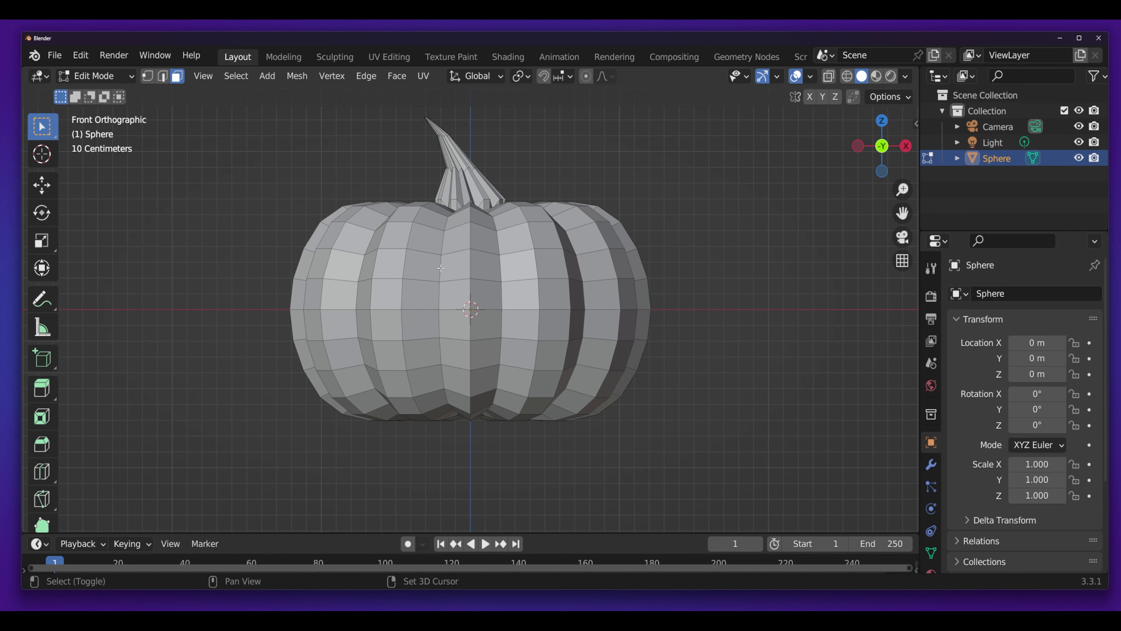
shift+middle_drag(402, 280, 404, 323)
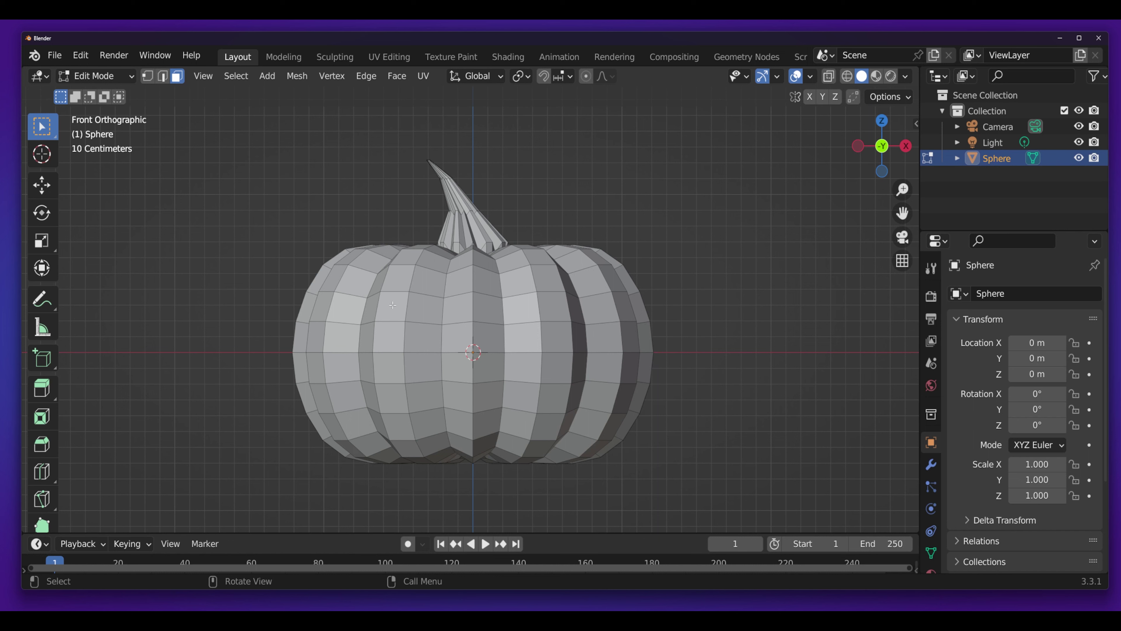
drag(385, 299, 424, 341)
mouse_move(387, 299)
mouse_down()
mouse_move(555, 378)
mouse_move(554, 401)
mouse_up()
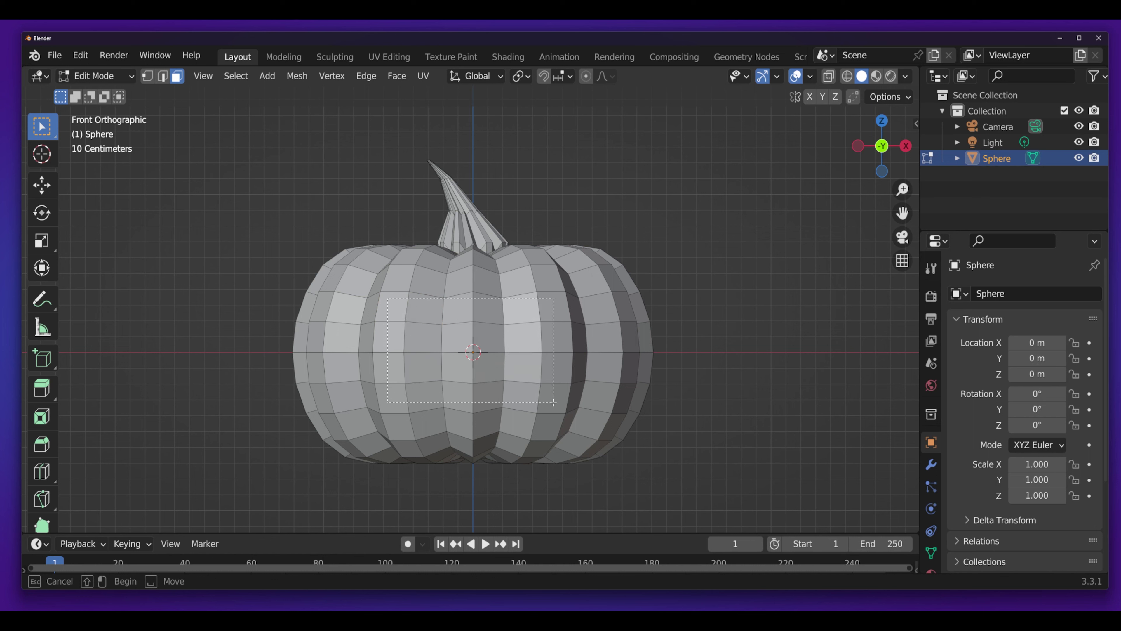
mouse_move(554, 402)
mouse_down()
mouse_move(582, 402)
mouse_move(367, 303)
mouse_up()
click(575, 401)
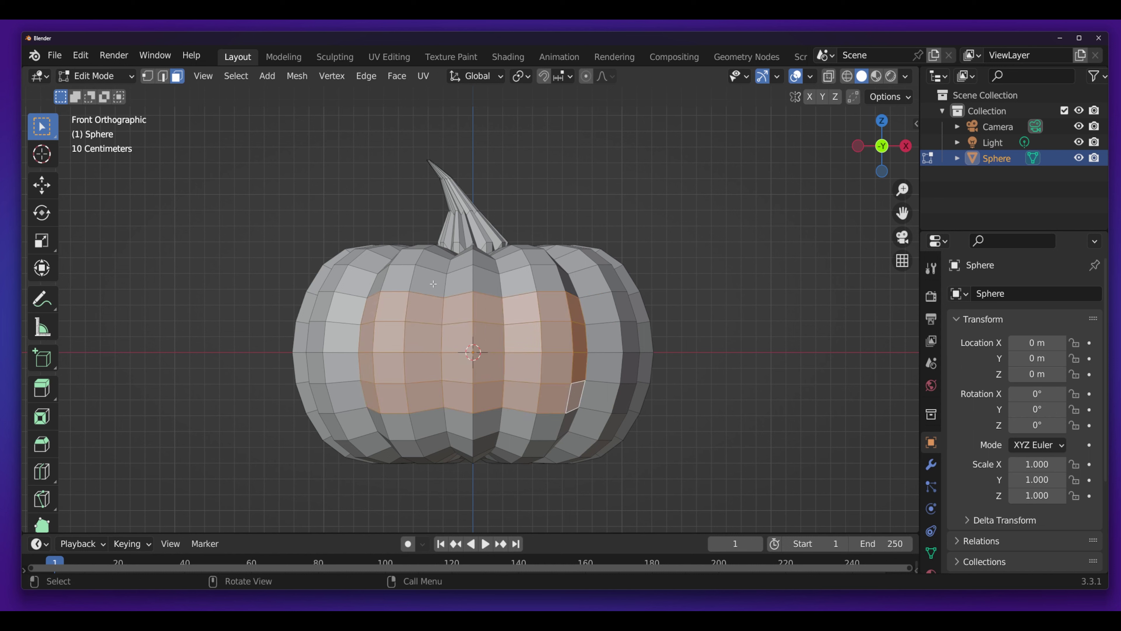
Step: Add the face rows above and below, then bring up the Face Context Menu
mouse_move(338, 303)
mouse_down()
mouse_move(601, 403)
mouse_move(348, 288)
mouse_up()
drag(351, 286, 351, 285)
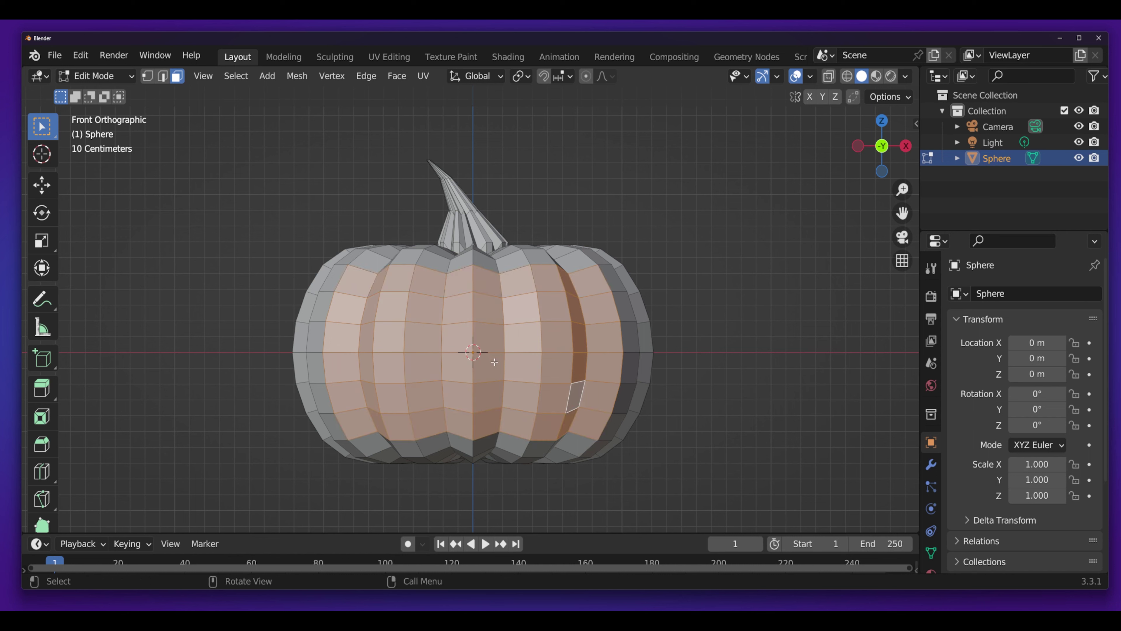
right_click(476, 325)
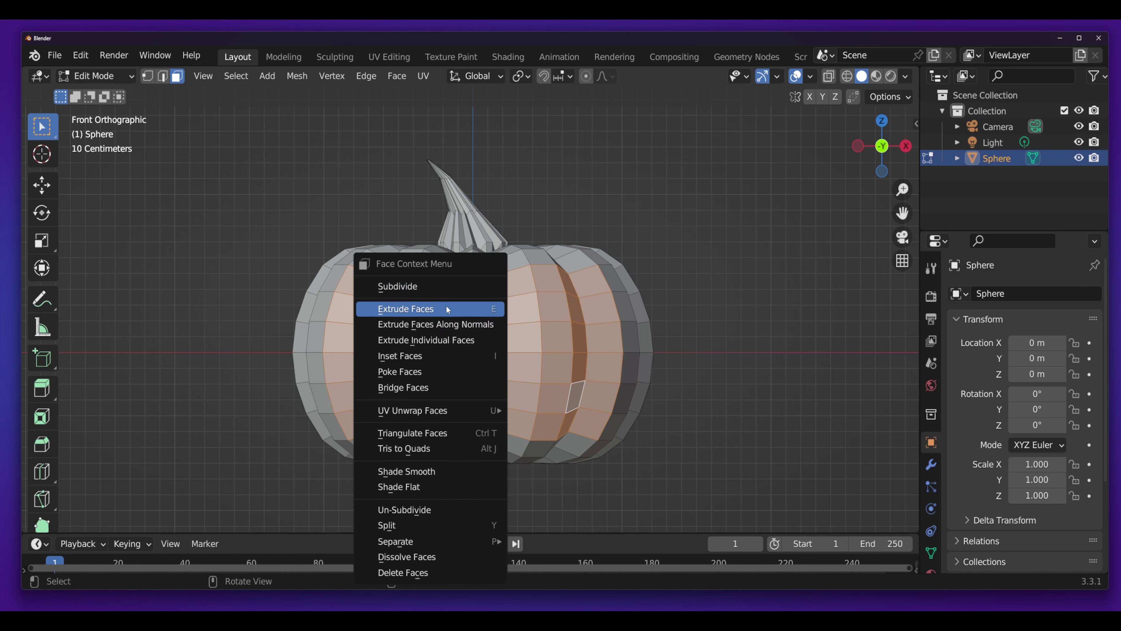
Step: Subdivide the selected front faces with 2 cuts, then deselect everything with Alt+A
click(405, 286)
click(119, 517)
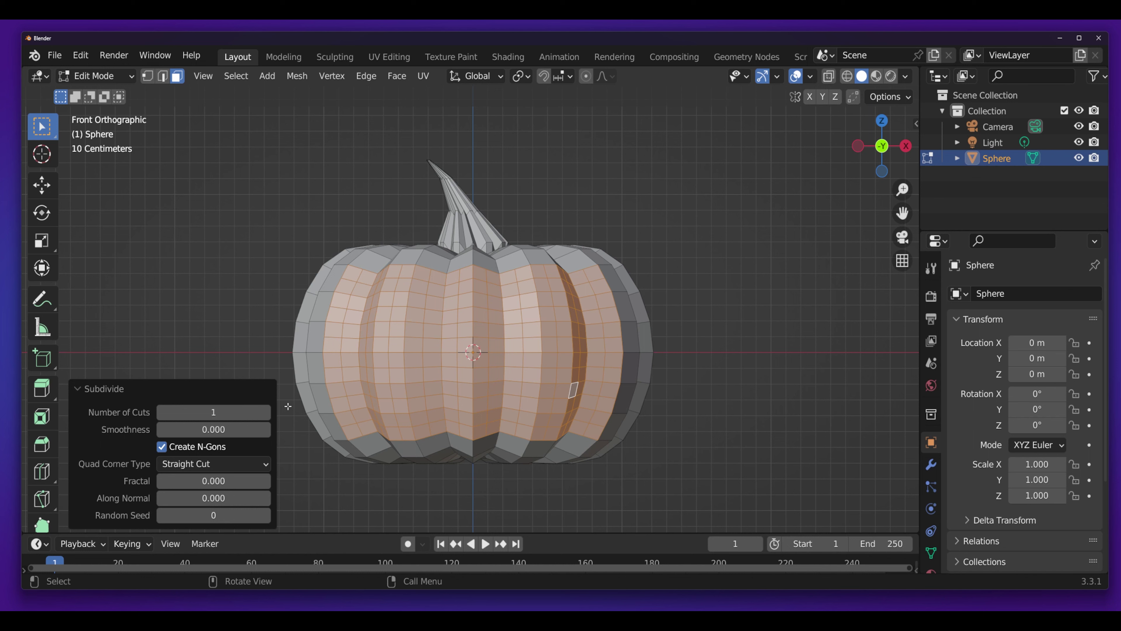
click(267, 412)
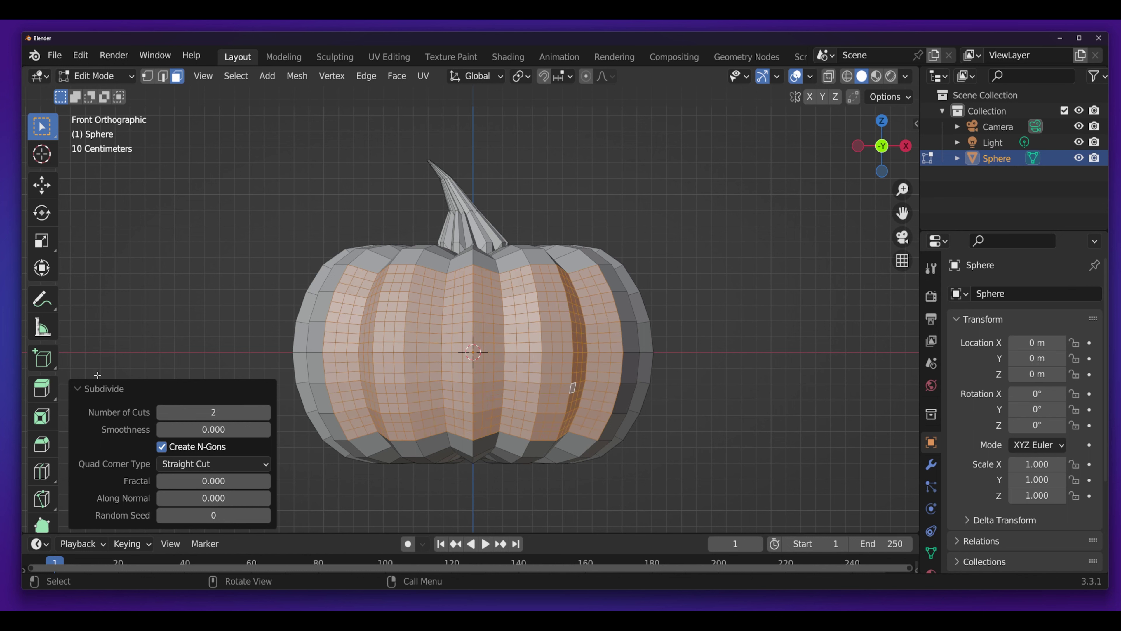
click(87, 391)
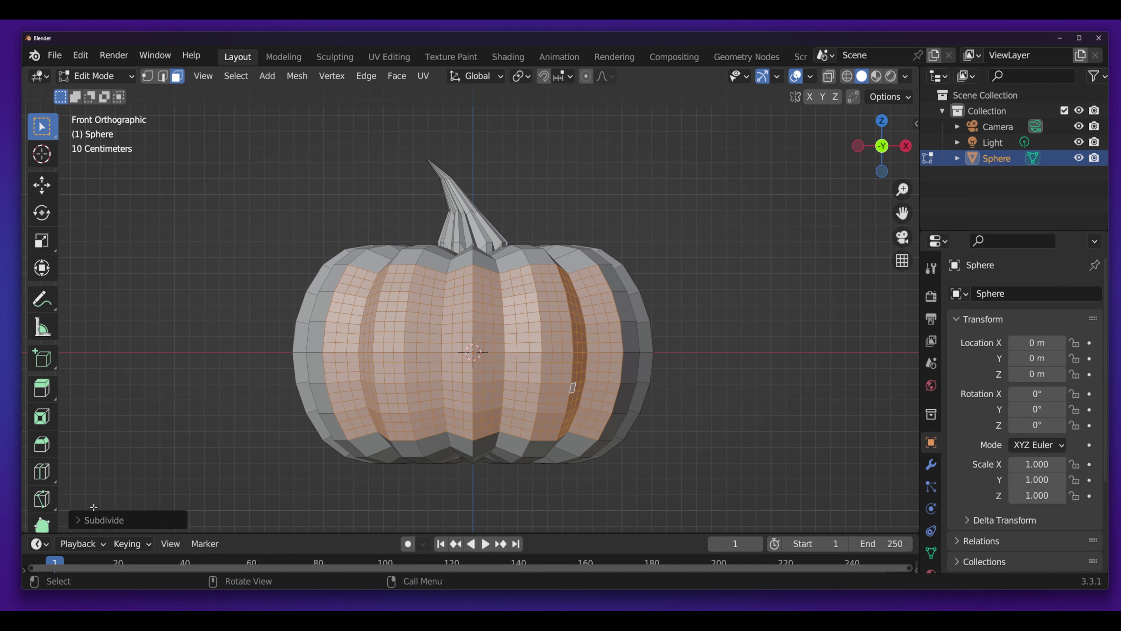
click(84, 522)
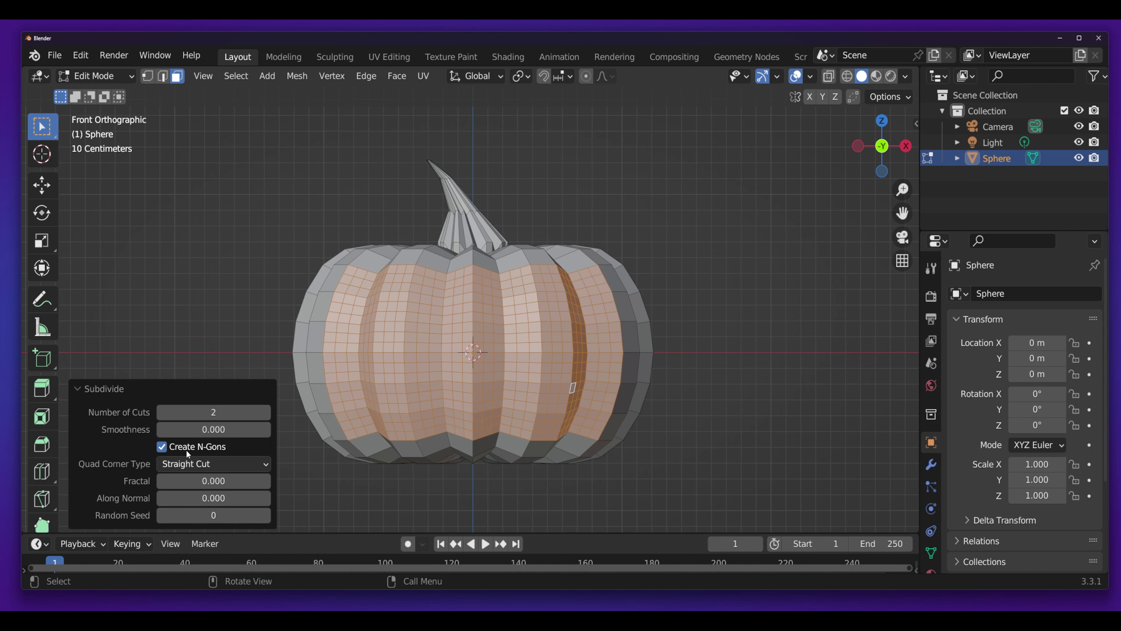
key(alt+a)
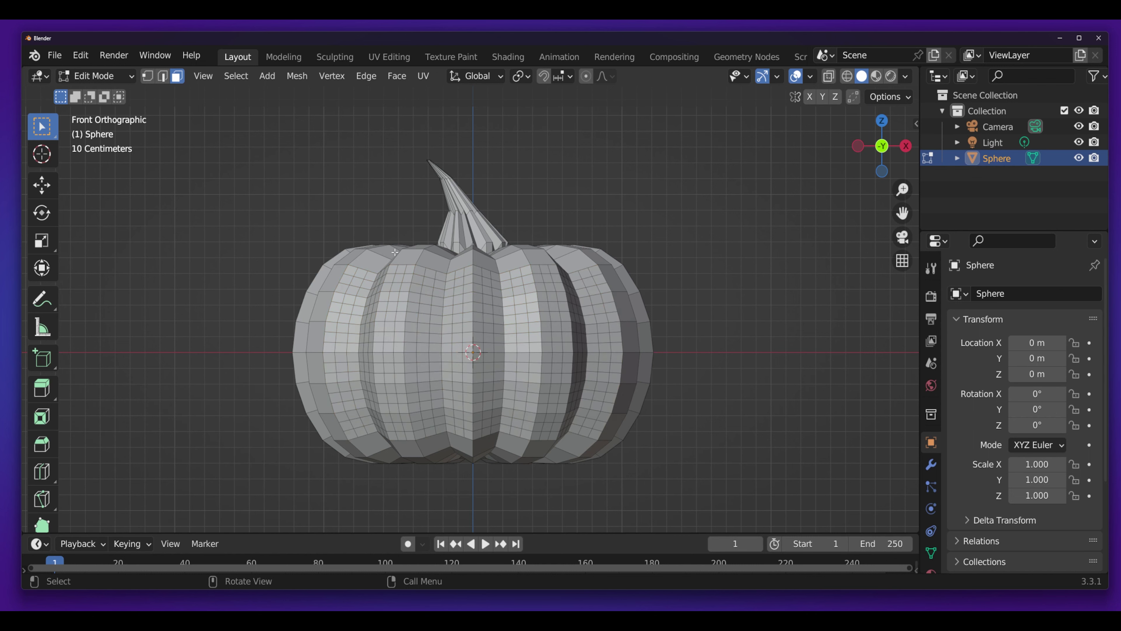
Step: Pick a few test faces on the pumpkin's upper front, then zoom in
click(330, 288)
click(352, 287)
click(331, 276)
click(360, 273)
click(356, 317)
scroll(399, 303, up, 1)
scroll(437, 320, up, 1)
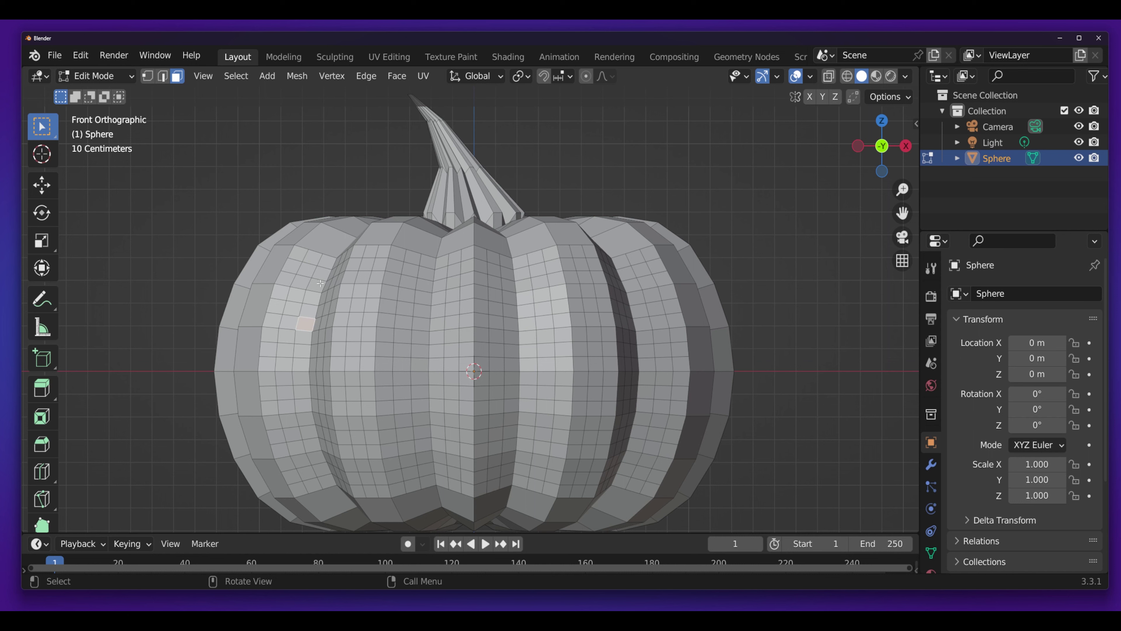
Step: Select the mouth's zigzag upper edge from the pumpkin's left side past the centre
click(304, 405)
shift+click(329, 422)
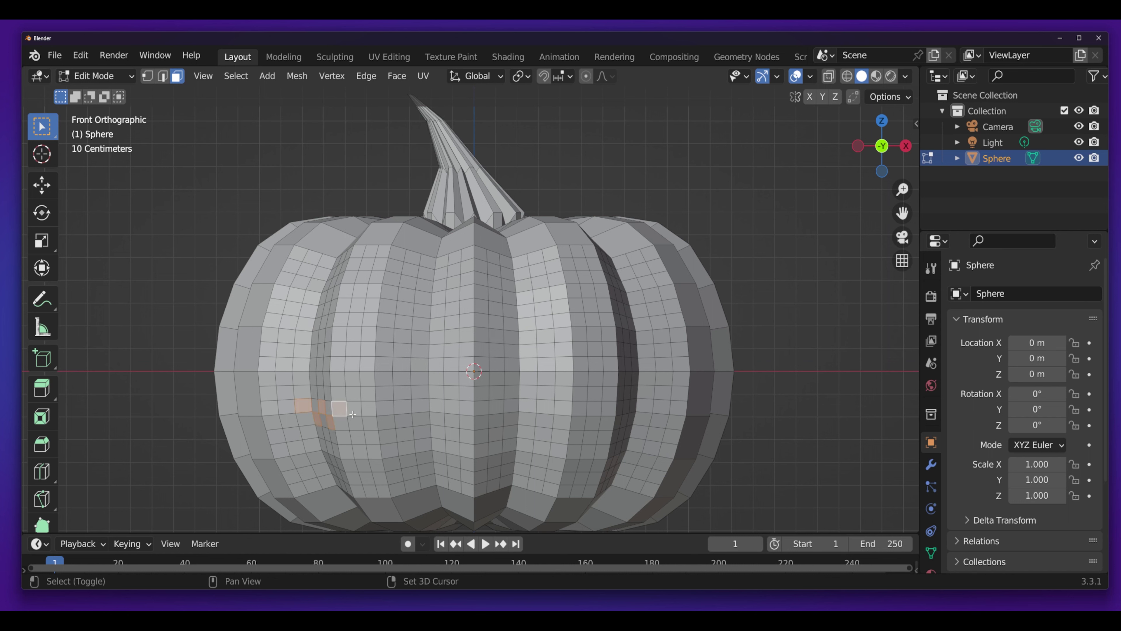
shift+click(355, 423)
shift+click(384, 407)
shift+click(402, 392)
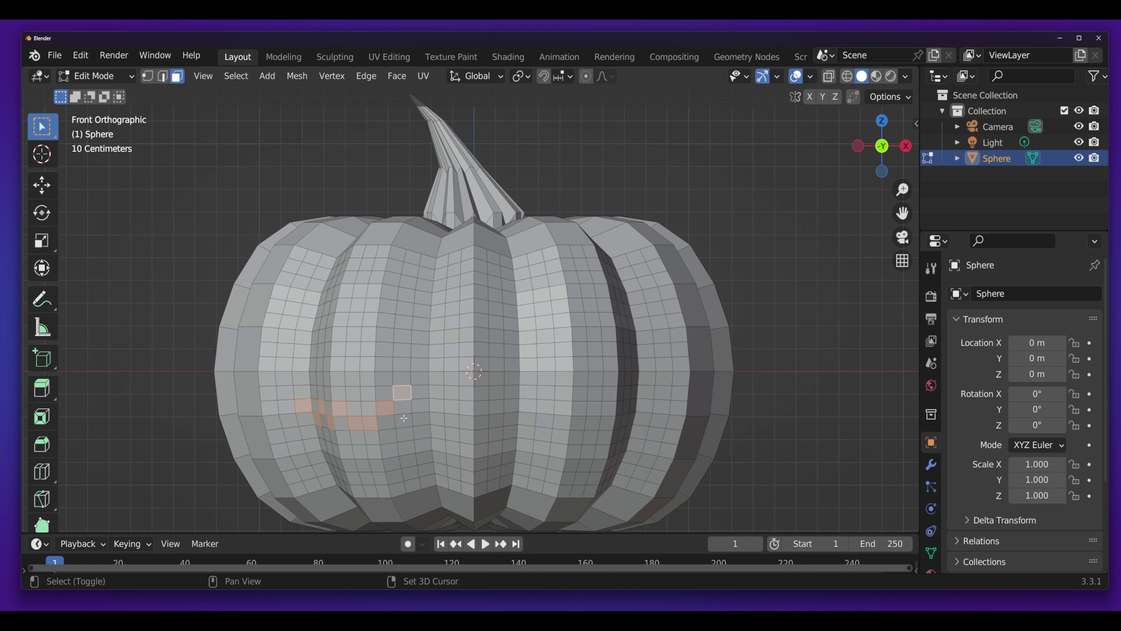
shift+click(420, 405)
shift+click(452, 406)
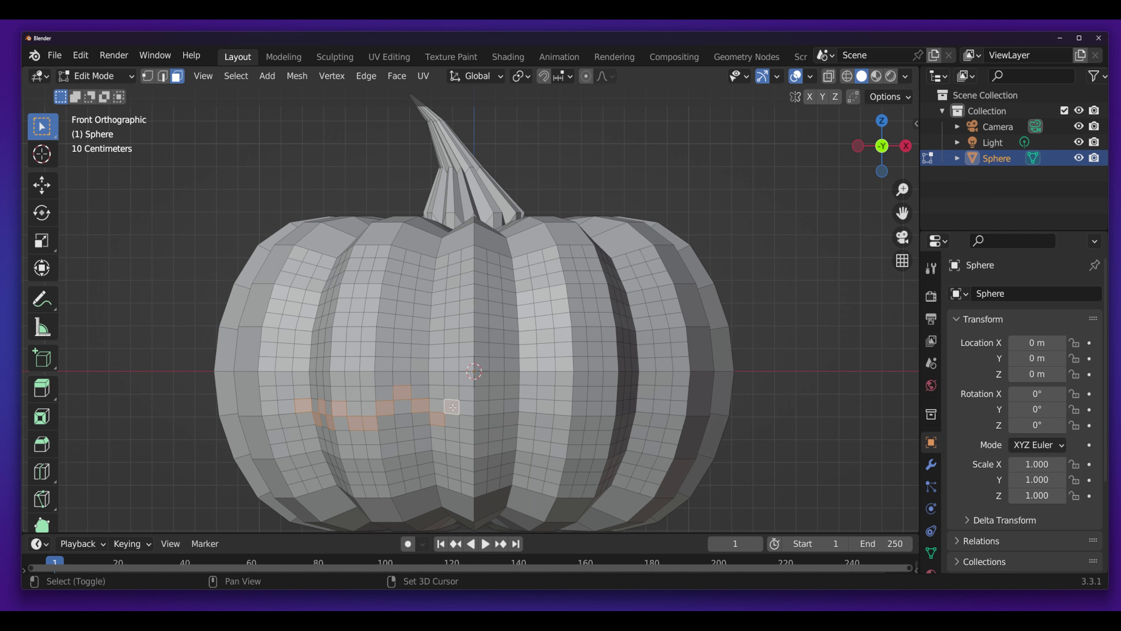
shift+click(466, 422)
shift+click(496, 421)
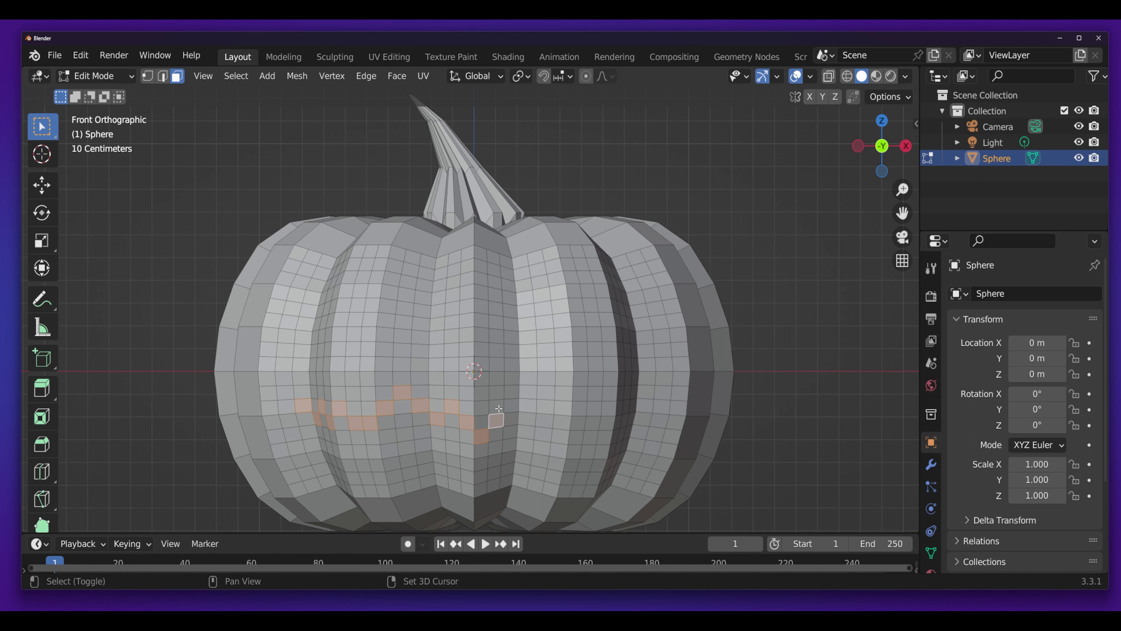
shift+click(497, 409)
shift+click(510, 405)
Step: Continue the zigzag upper edge of the mouth across to the right side
shift+click(544, 409)
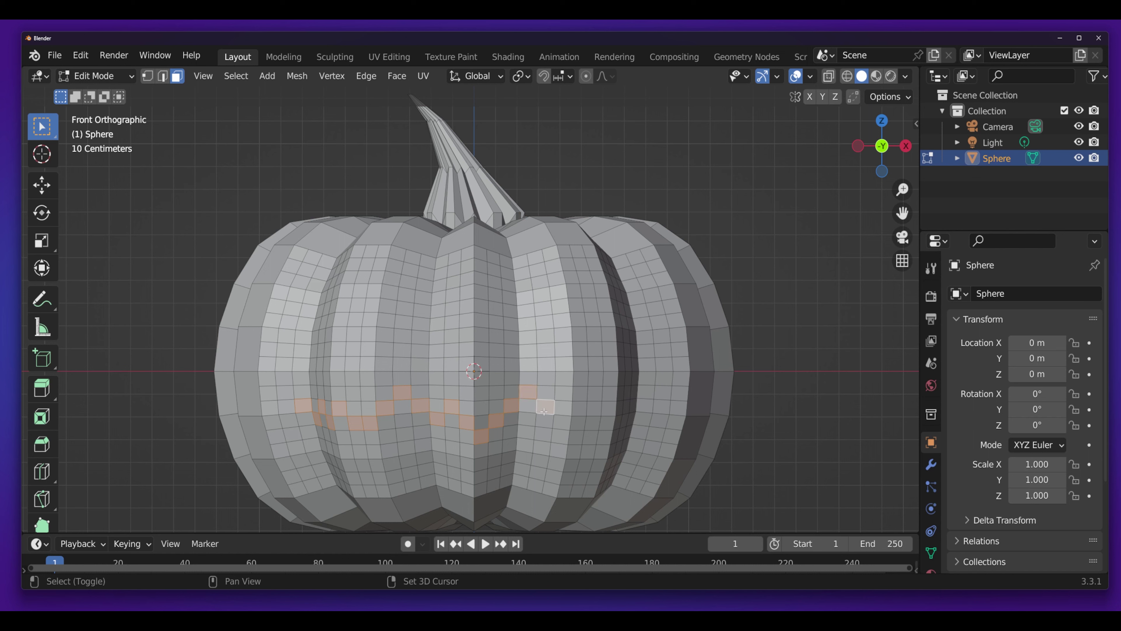
shift+click(562, 424)
shift+click(576, 436)
shift+click(596, 414)
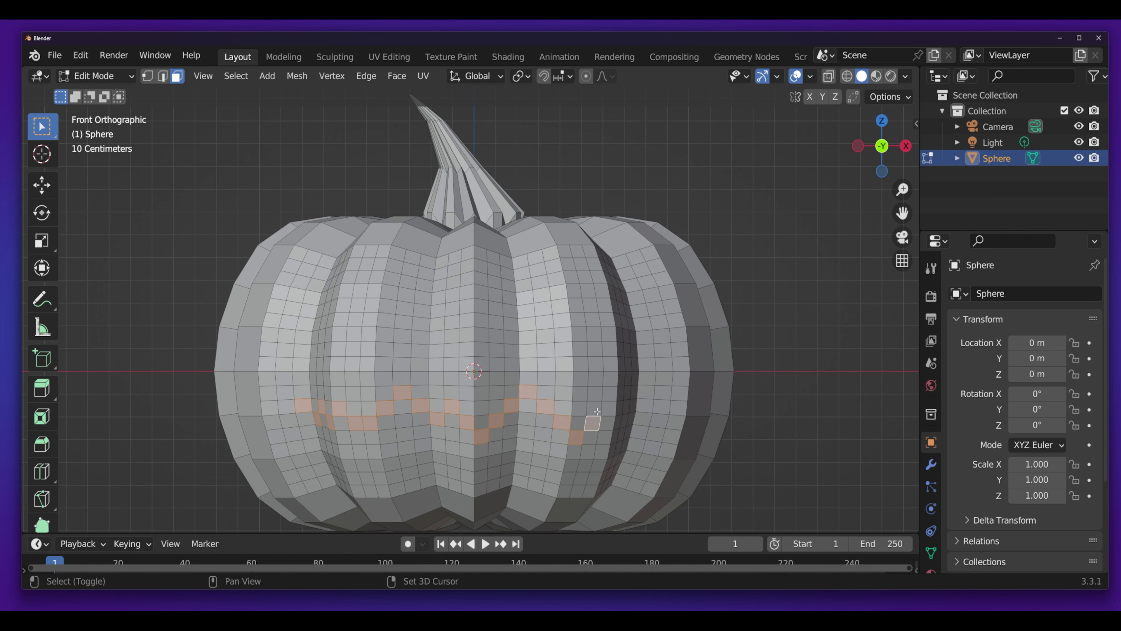
shift+click(596, 411)
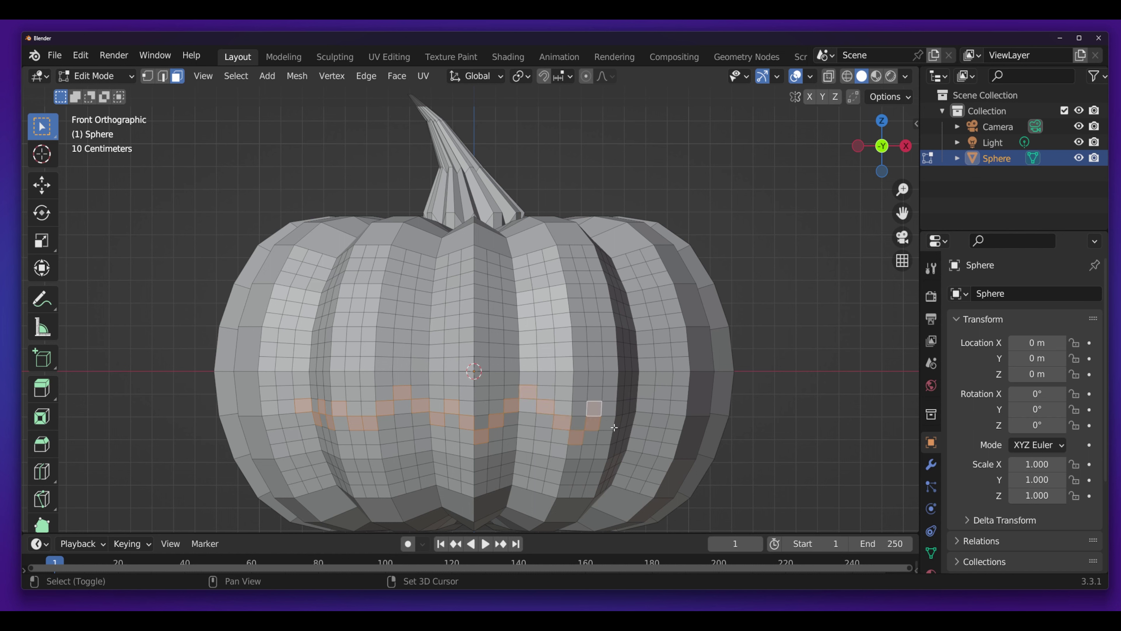
shift+click(598, 410)
shift+click(616, 437)
shift+click(625, 420)
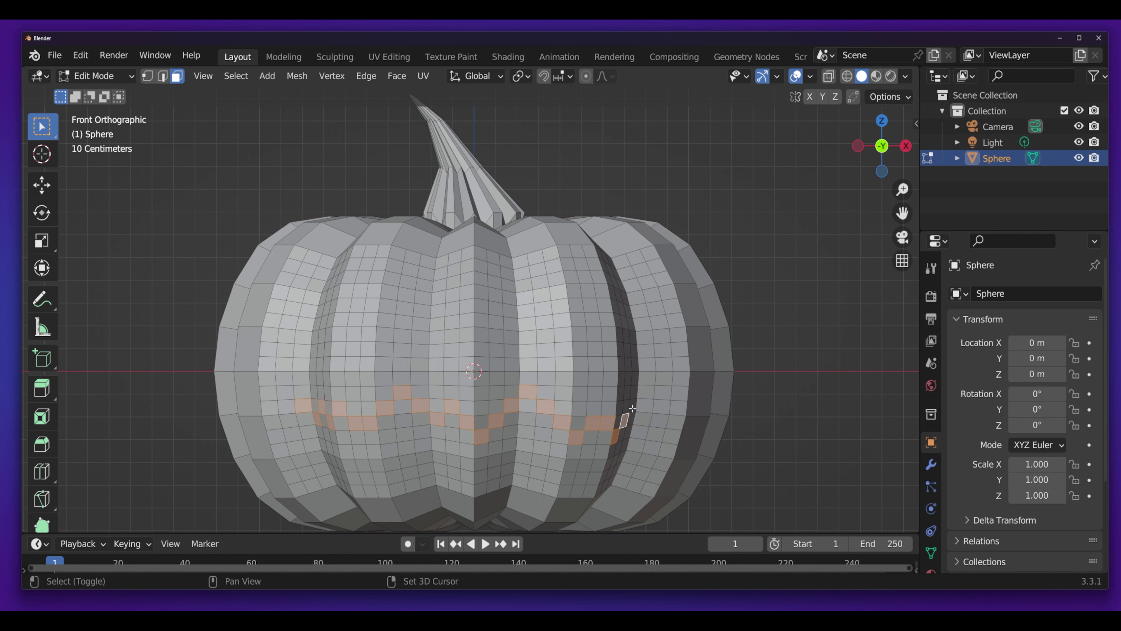
shift+click(633, 409)
Step: Add a stepped lower edge of mouth faces from left to right
shift+click(292, 410)
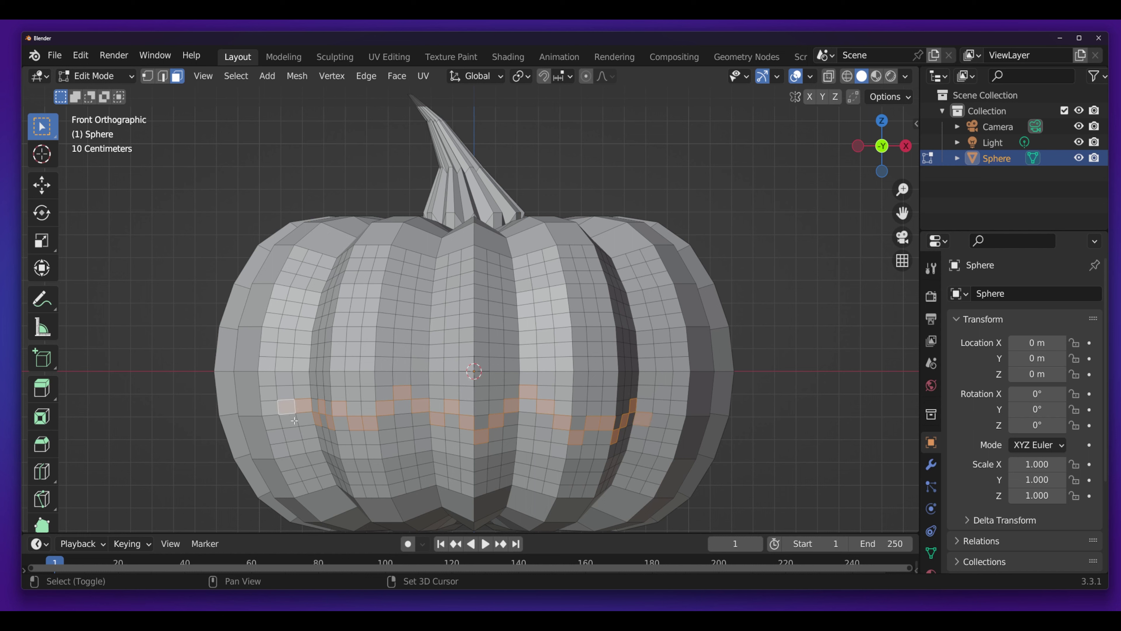
shift+click(305, 423)
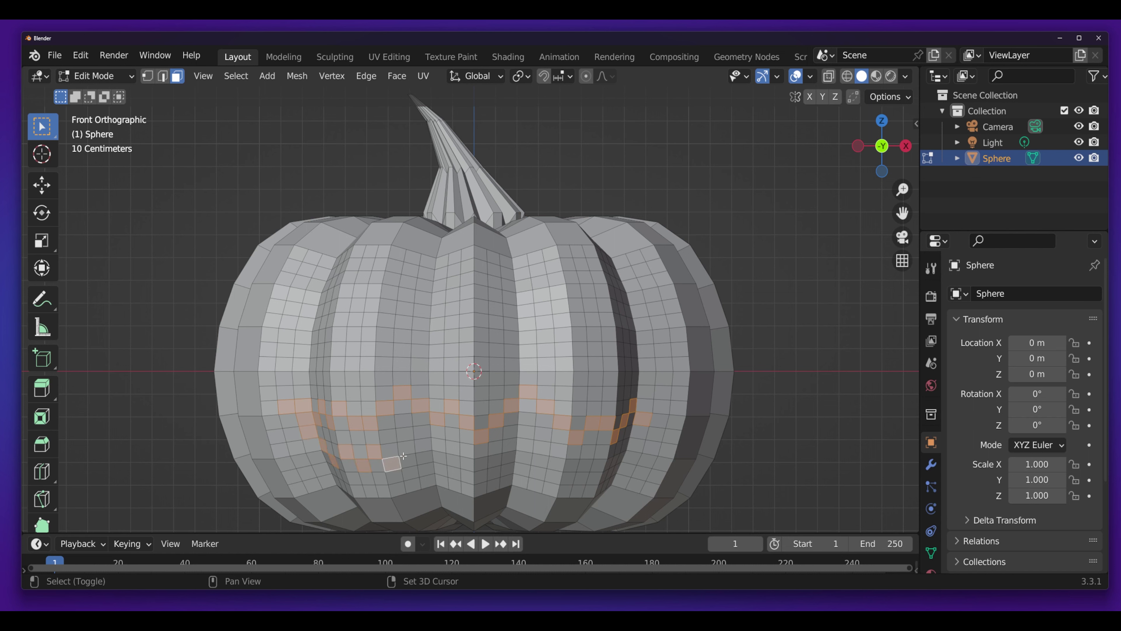
ctrl+click(440, 447)
ctrl+click(508, 467)
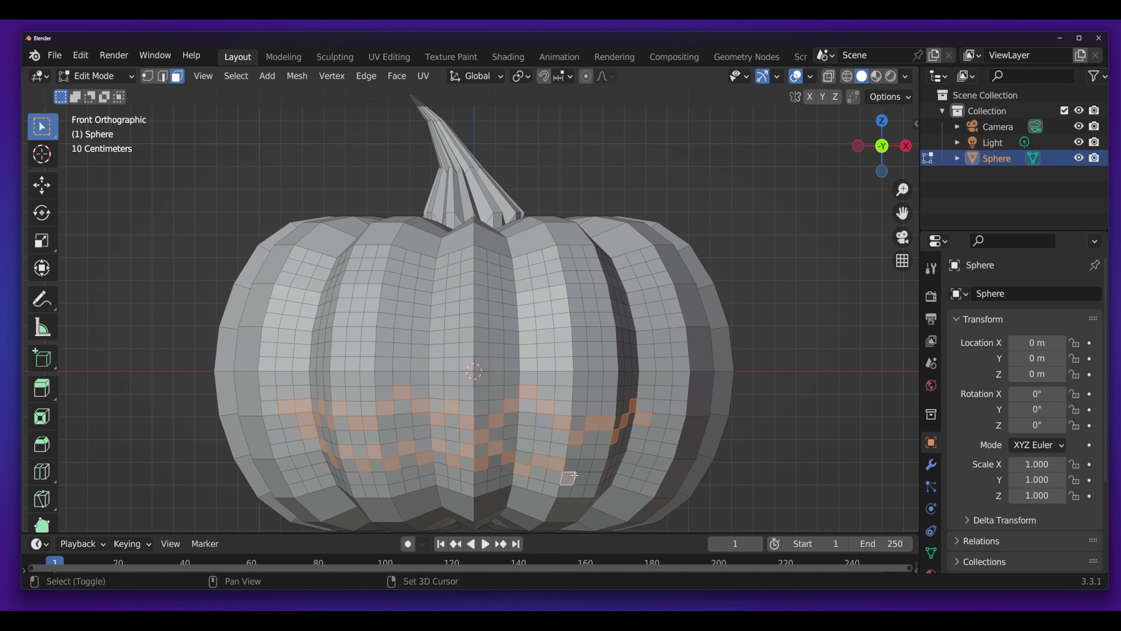
ctrl+click(599, 475)
Step: Add faces at the mouth's right end and inside the right-side crease
middle_drag(599, 475, 549, 471)
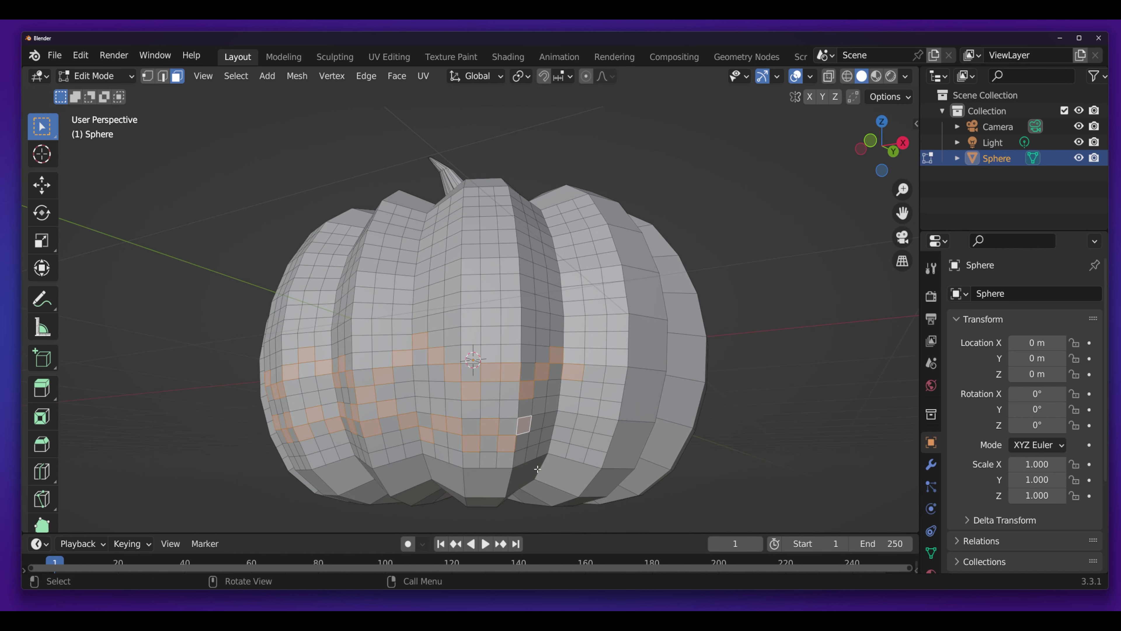
shift+click(555, 443)
shift+click(568, 425)
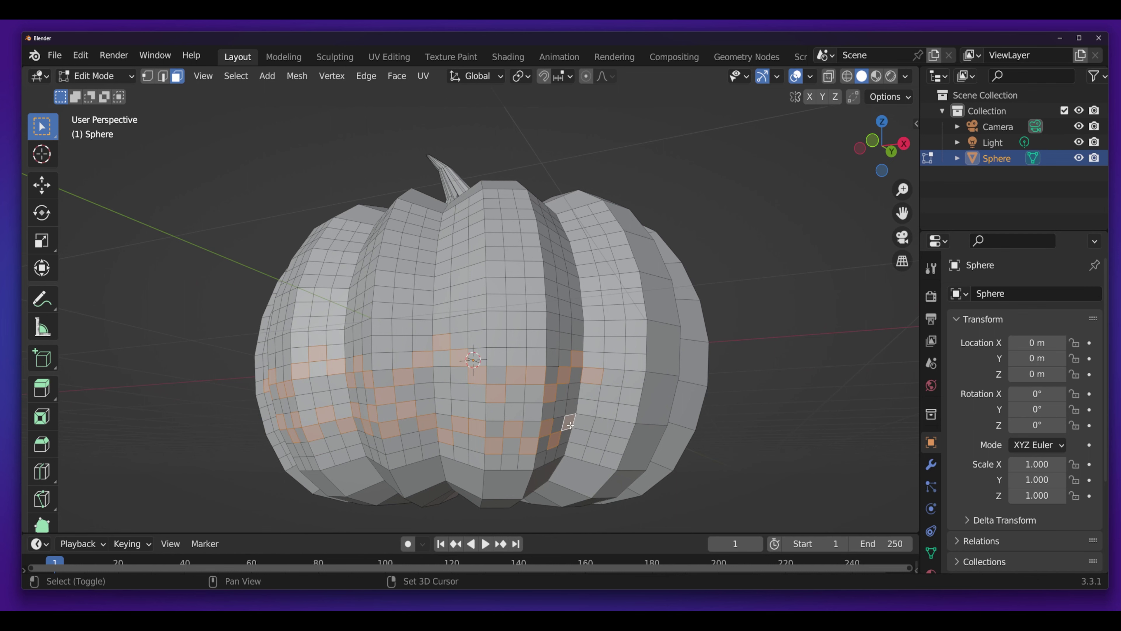
shift+click(586, 406)
mouse_move(602, 395)
middle_down()
mouse_move(564, 455)
mouse_move(603, 389)
middle_up()
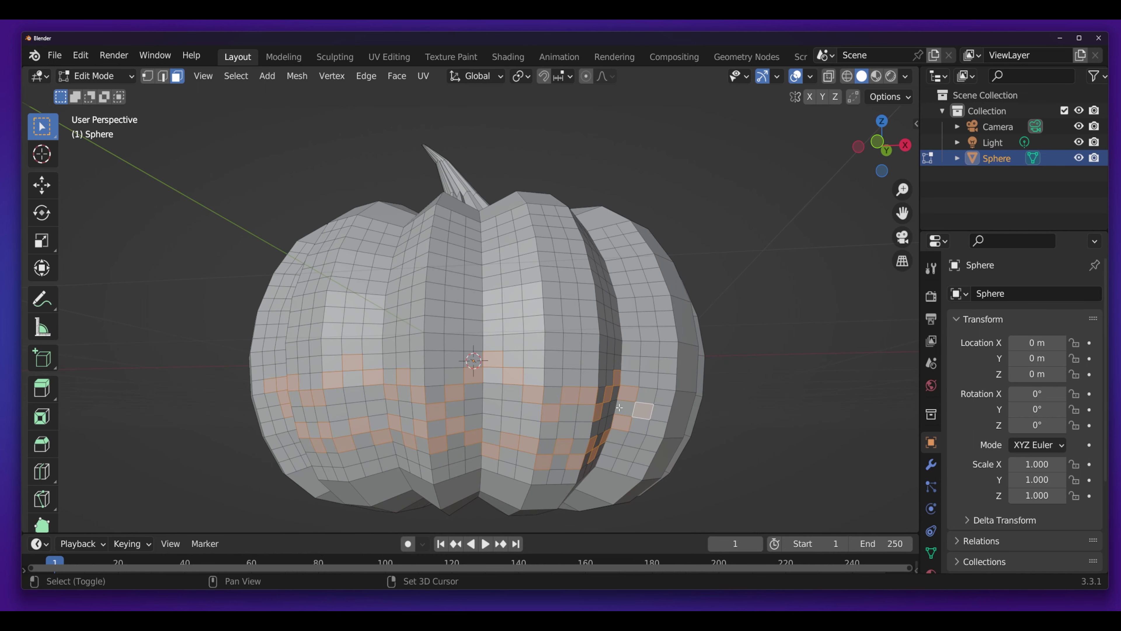
shift+click(609, 408)
shift+click(603, 422)
shift+click(596, 439)
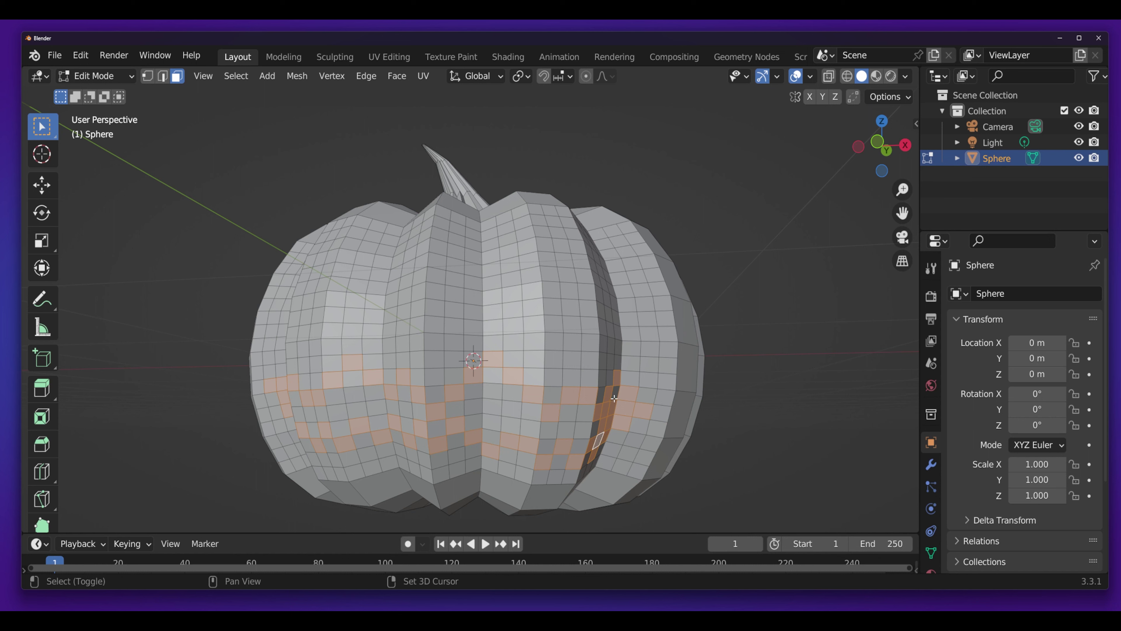
shift+click(614, 399)
shift+click(594, 430)
shift+click(583, 416)
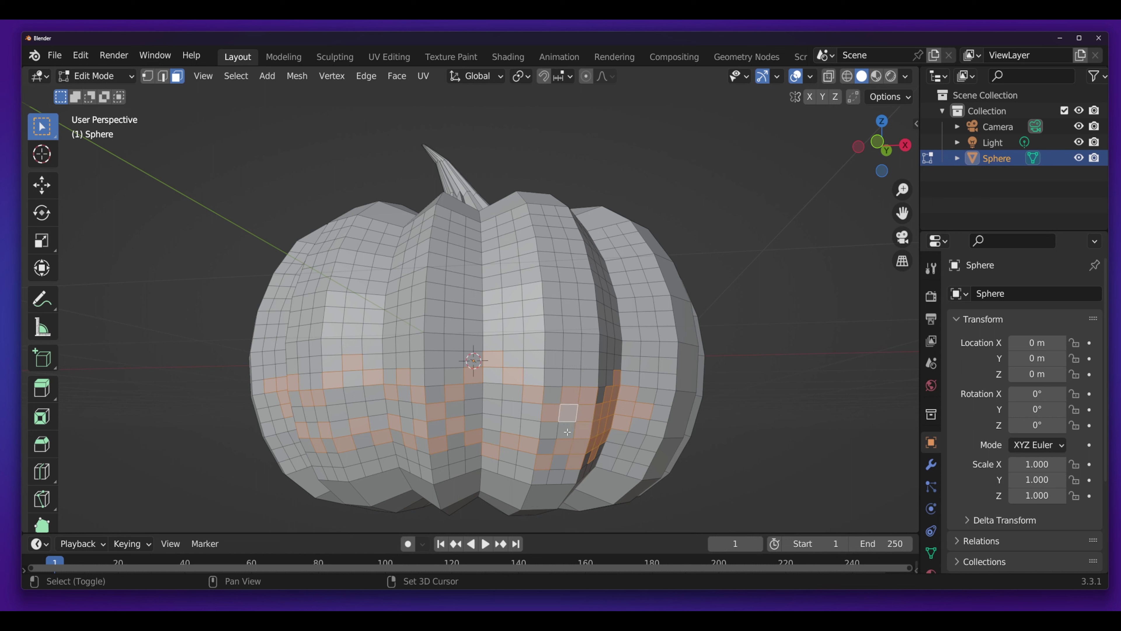
Step: Fill in the remaining faces in the middle of the mouth
shift+click(559, 446)
shift+click(510, 427)
shift+click(492, 375)
middle_drag(510, 397, 494, 443)
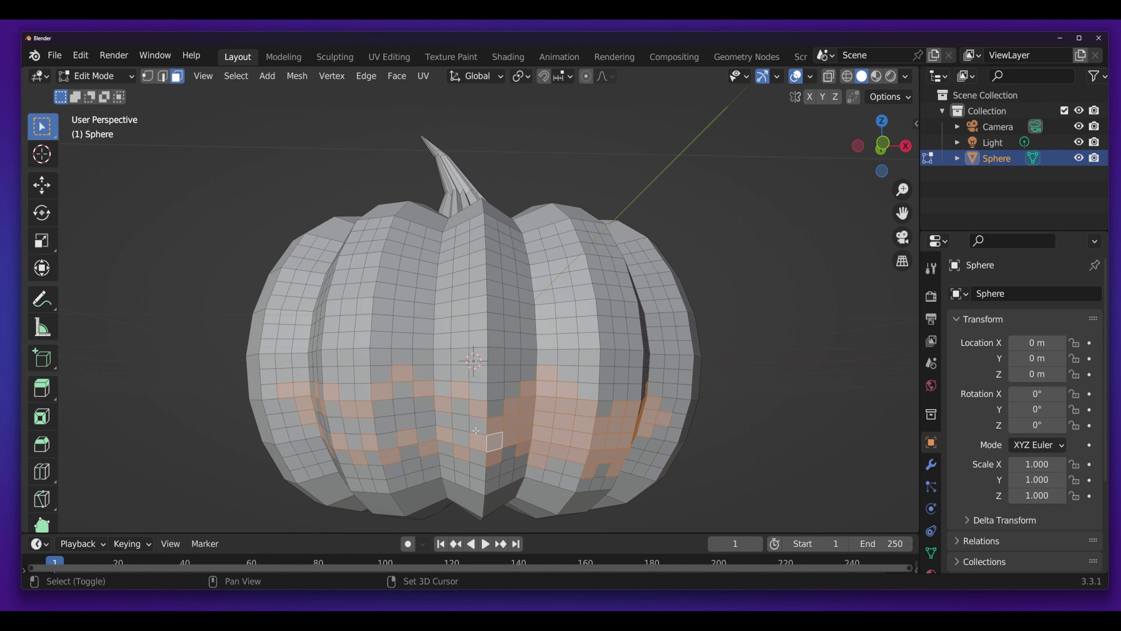
shift+click(355, 427)
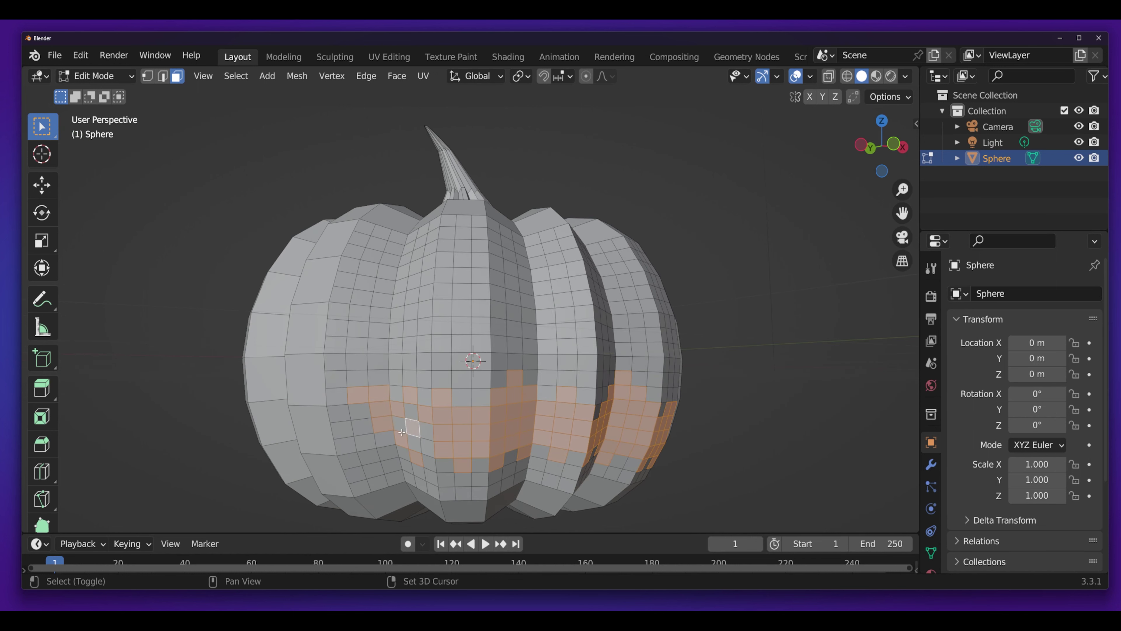
middle_drag(354, 426, 502, 390)
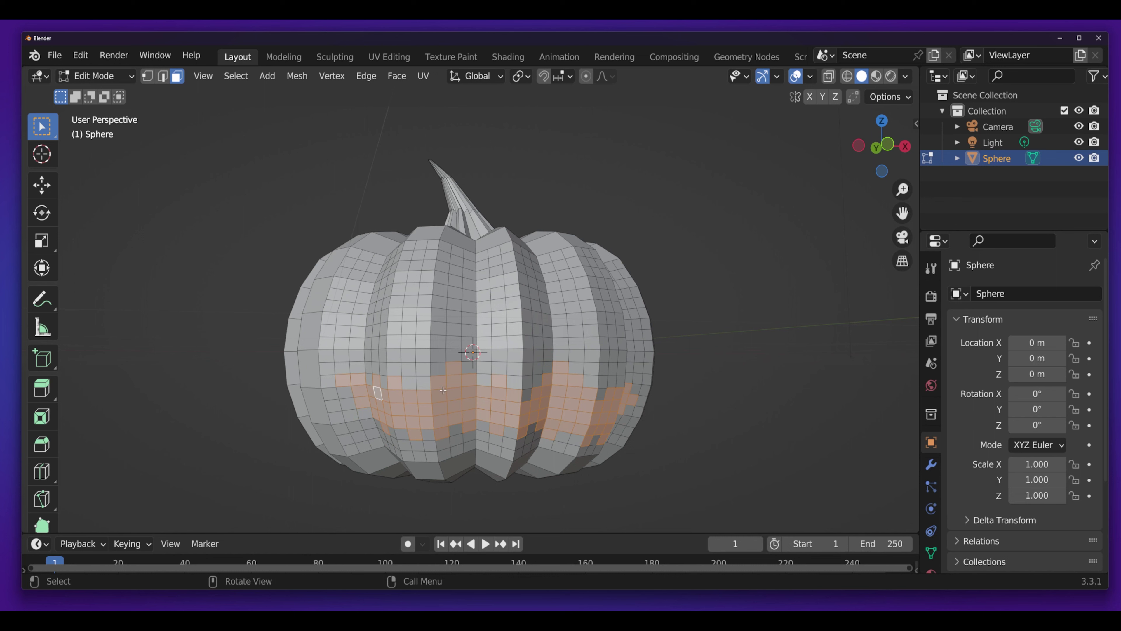
Step: Delete the selected mouth faces with Delete Faces
right_click(469, 405)
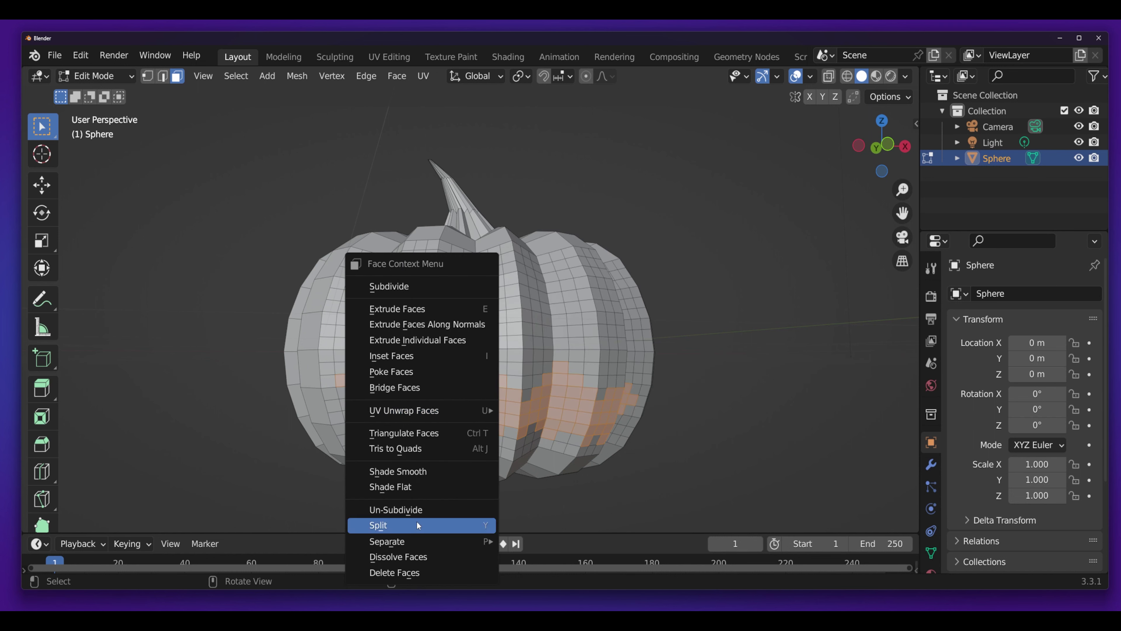
click(415, 572)
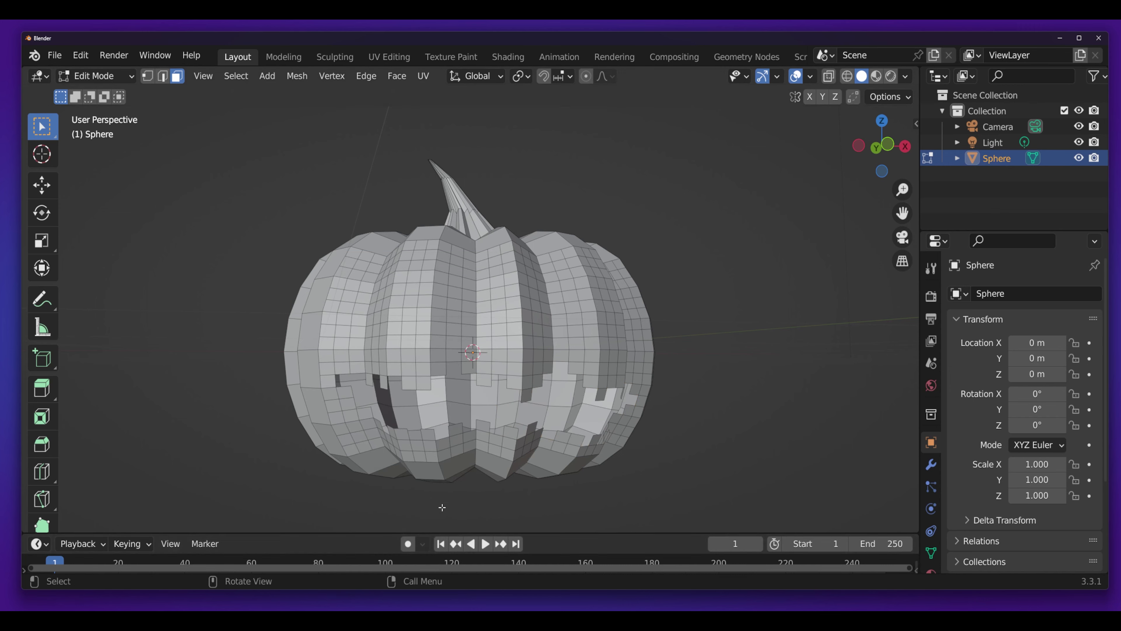
mouse_move(571, 479)
middle_down()
mouse_move(552, 489)
mouse_move(464, 443)
middle_up()
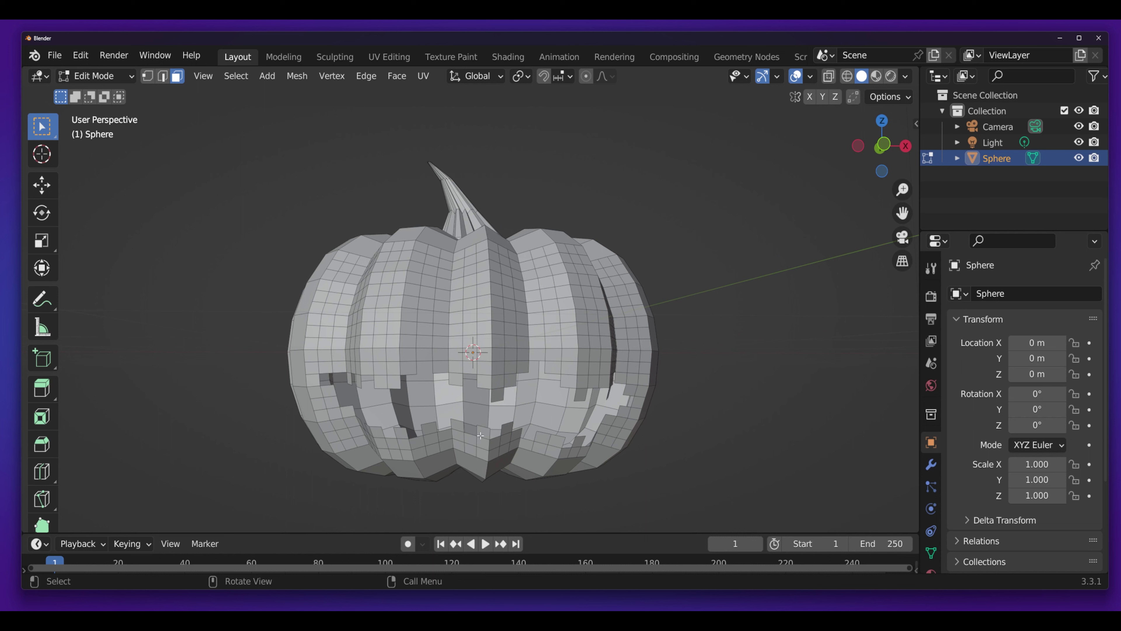
Step: Orbit and zoom around the pumpkin to inspect the mouth opening from several angles
scroll(528, 404, up, 4)
scroll(486, 402, up, 4)
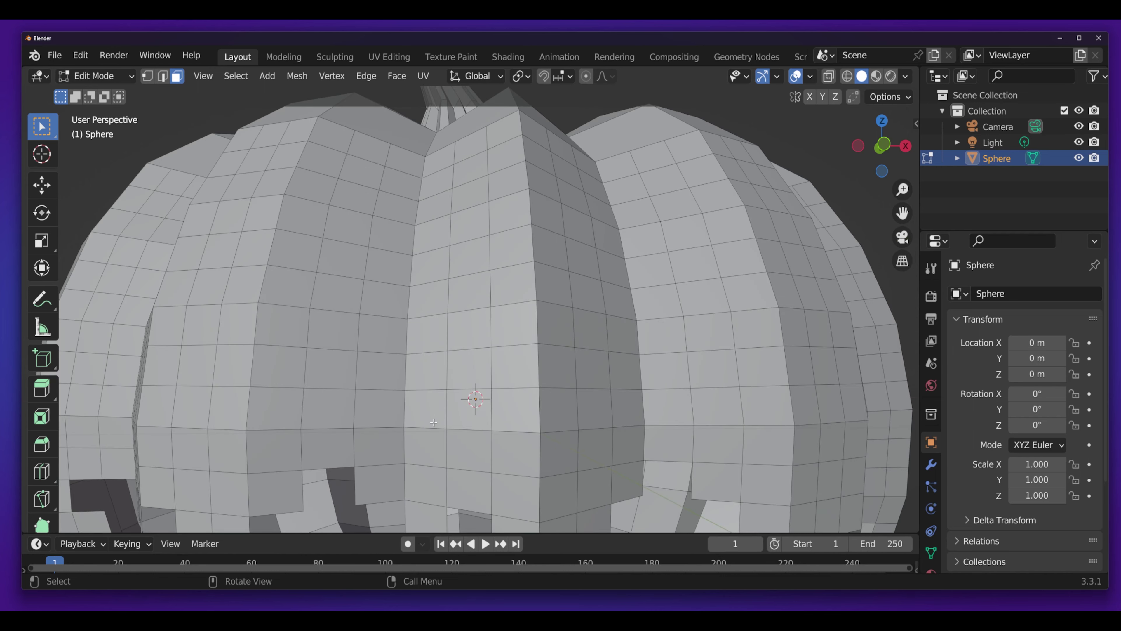
scroll(463, 404, down, 8)
scroll(437, 394, up, 2)
scroll(441, 376, up, 2)
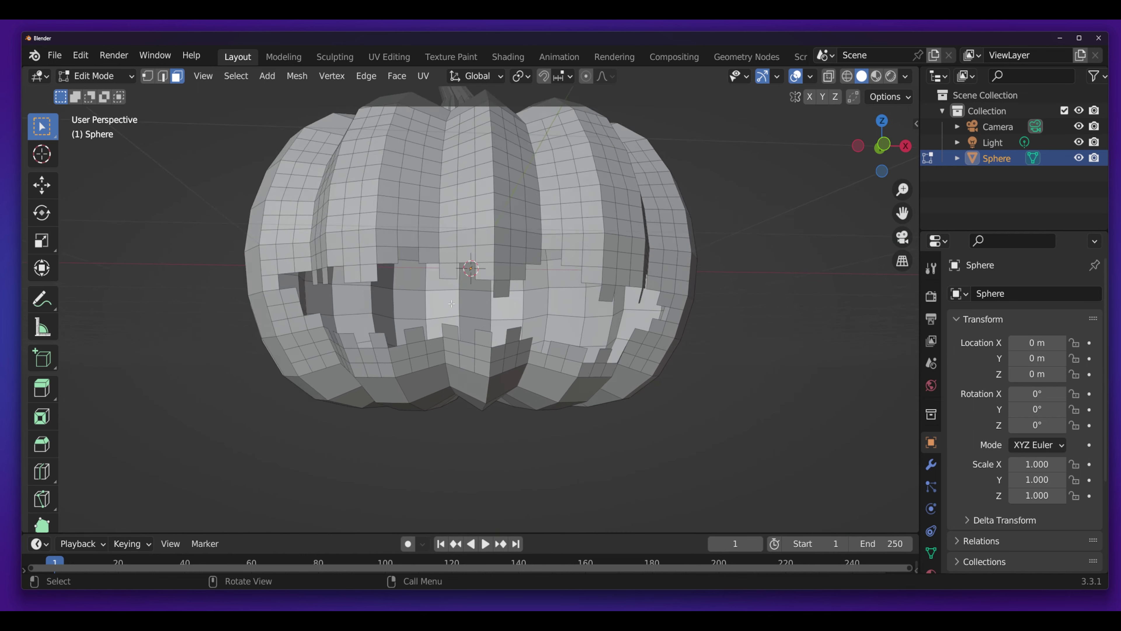
scroll(448, 345, up, 3)
scroll(455, 312, up, 2)
middle_drag(455, 312, 510, 344)
scroll(499, 358, down, 6)
scroll(505, 375, down, 2)
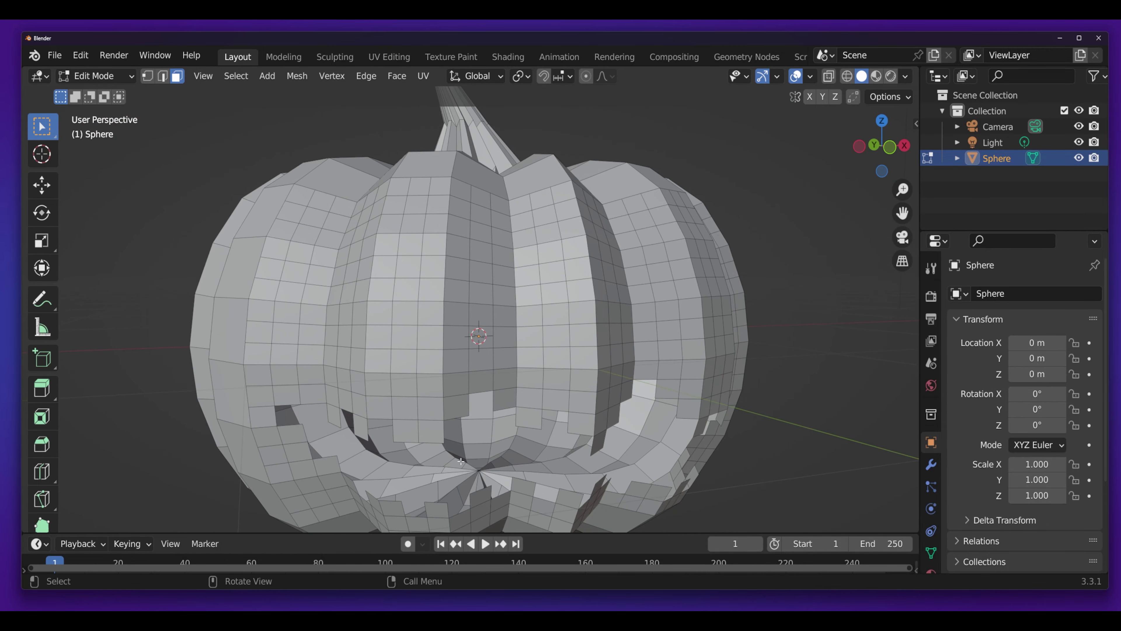
mouse_move(501, 427)
middle_down()
mouse_move(292, 316)
mouse_move(480, 411)
middle_up()
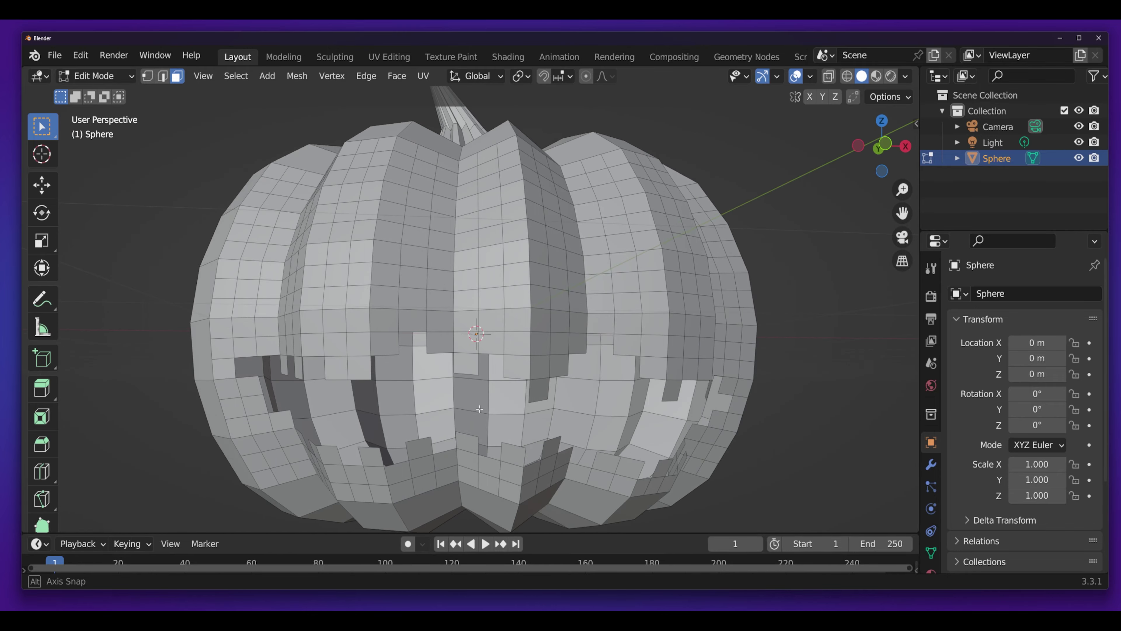
scroll(318, 351, down, 2)
middle_drag(318, 350, 362, 343)
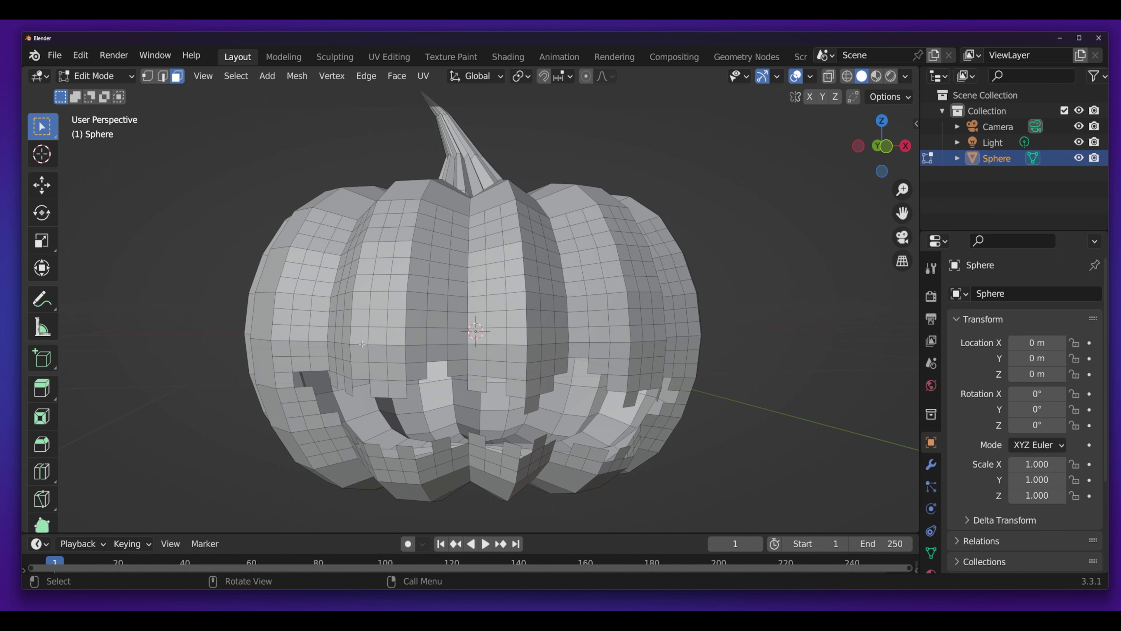
middle_drag(409, 397, 531, 348)
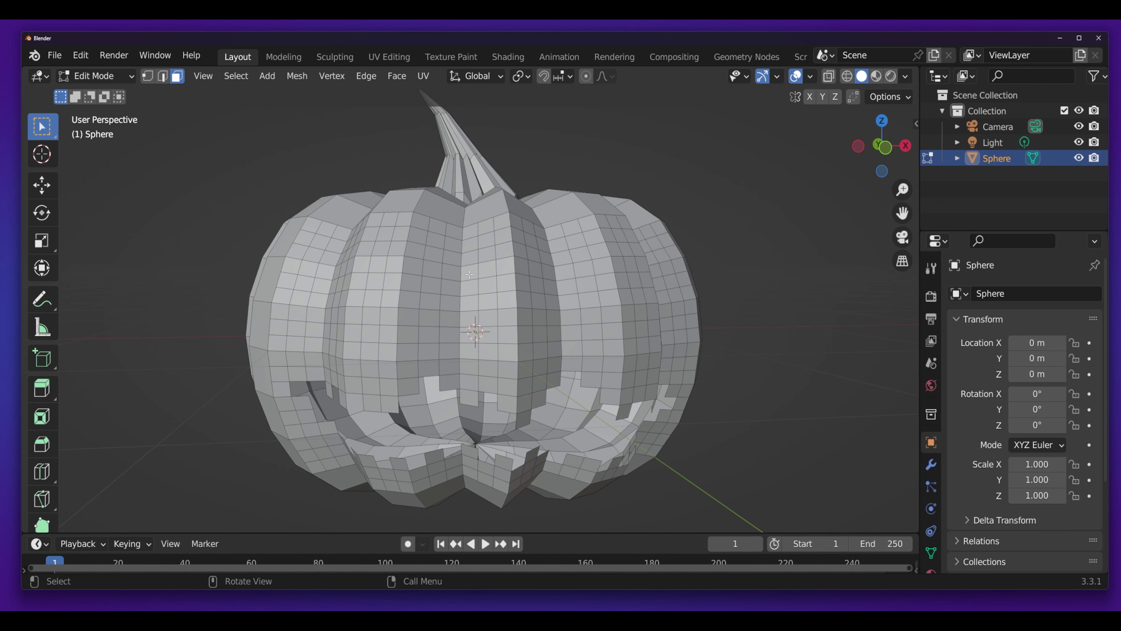
Step: In front view, select a triangular patch of faces for the right eye
key(KP_1)
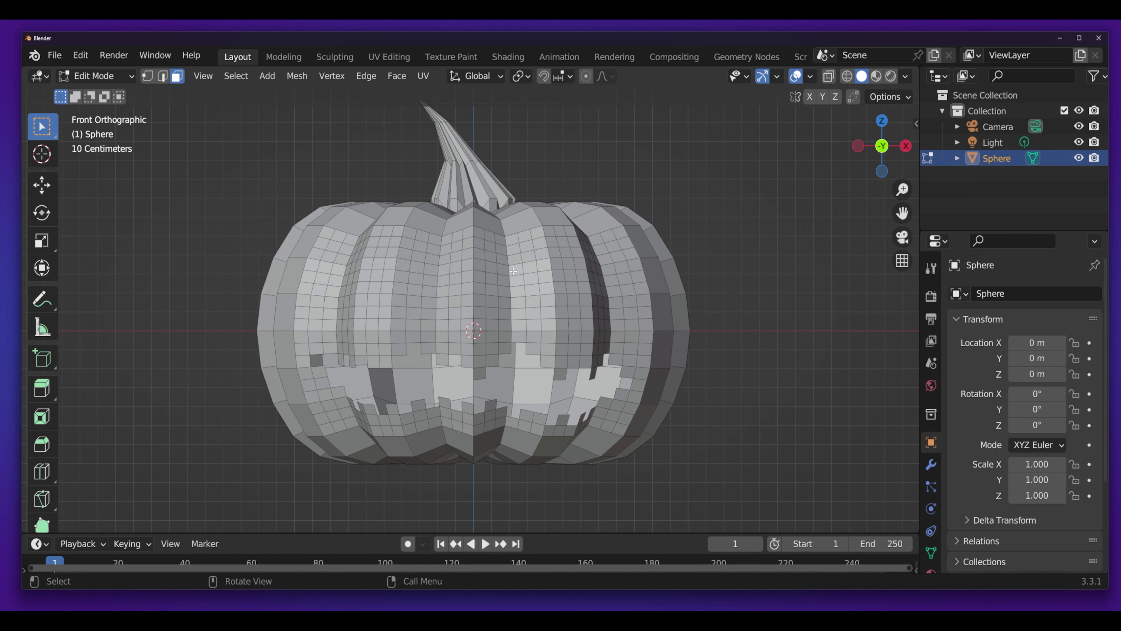
click(545, 264)
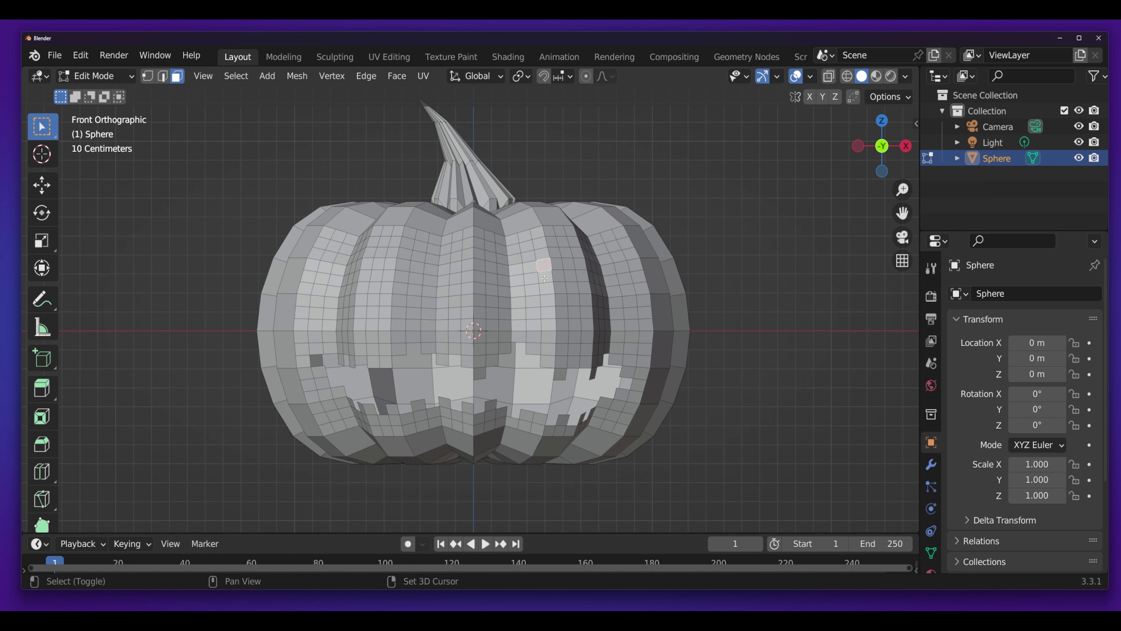
shift+click(550, 290)
shift+click(548, 301)
shift+click(533, 301)
shift+click(532, 278)
shift+click(517, 292)
shift+click(503, 304)
Step: Select a matching triangular patch of faces for the left eye
shift+click(401, 300)
shift+click(403, 274)
shift+click(414, 279)
shift+click(414, 302)
shift+click(430, 304)
shift+click(442, 302)
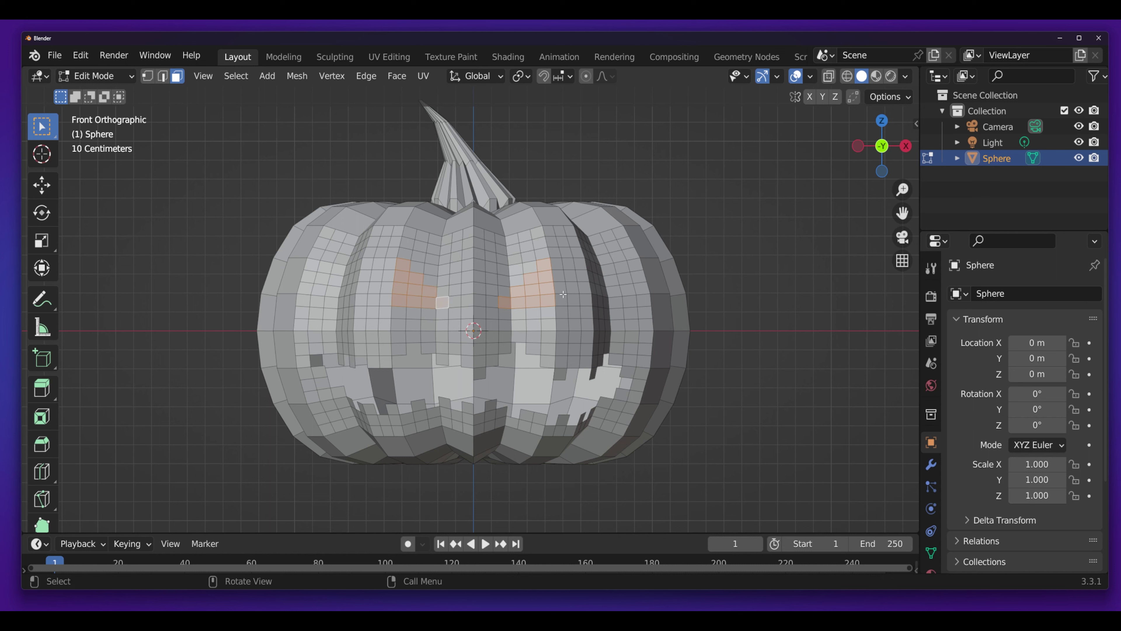
Step: Add extra faces to both eyes to complete their slanted shapes
shift+click(552, 264)
shift+click(556, 264)
shift+click(558, 275)
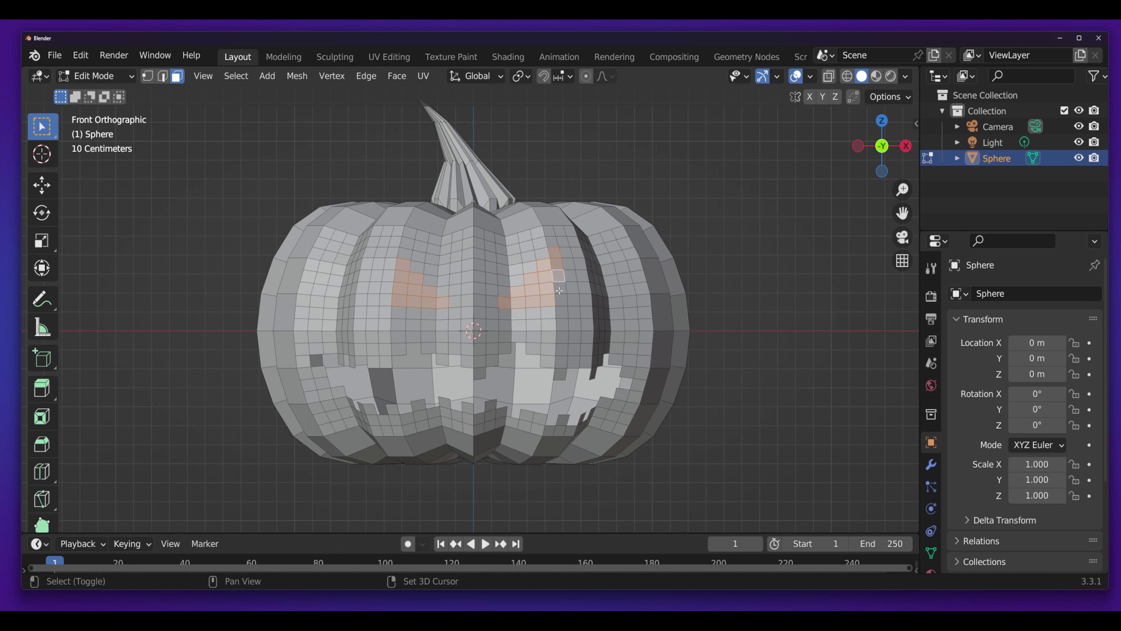
shift+click(561, 299)
shift+click(387, 296)
shift+click(388, 275)
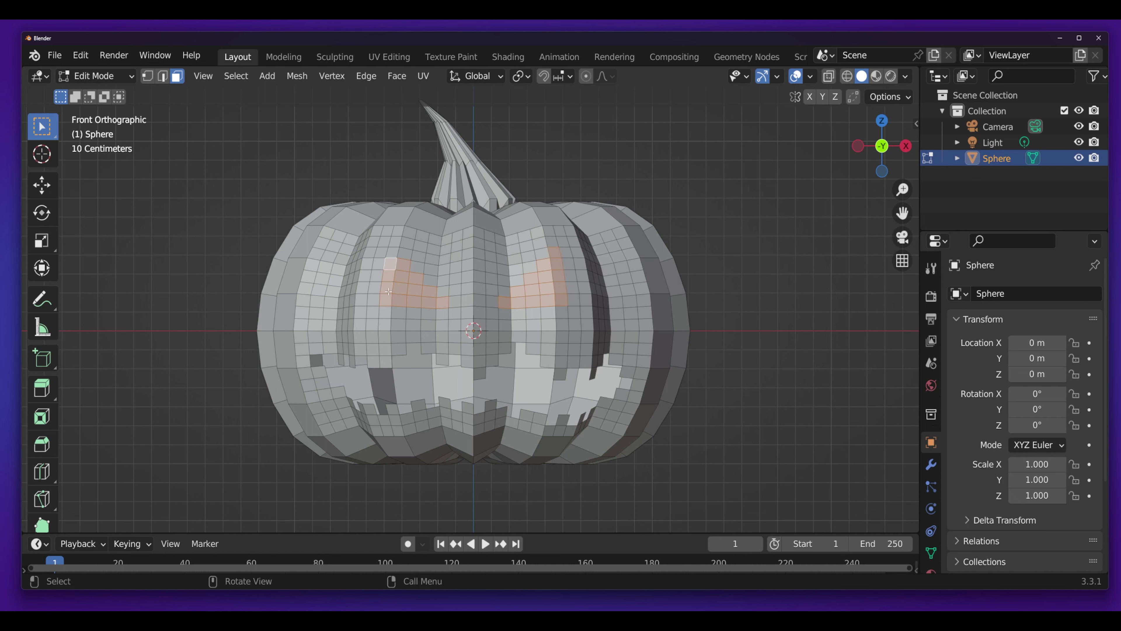
shift+click(393, 252)
Step: Delete the selected eye faces, then orbit and zoom out to inspect both eye holes
right_click(415, 295)
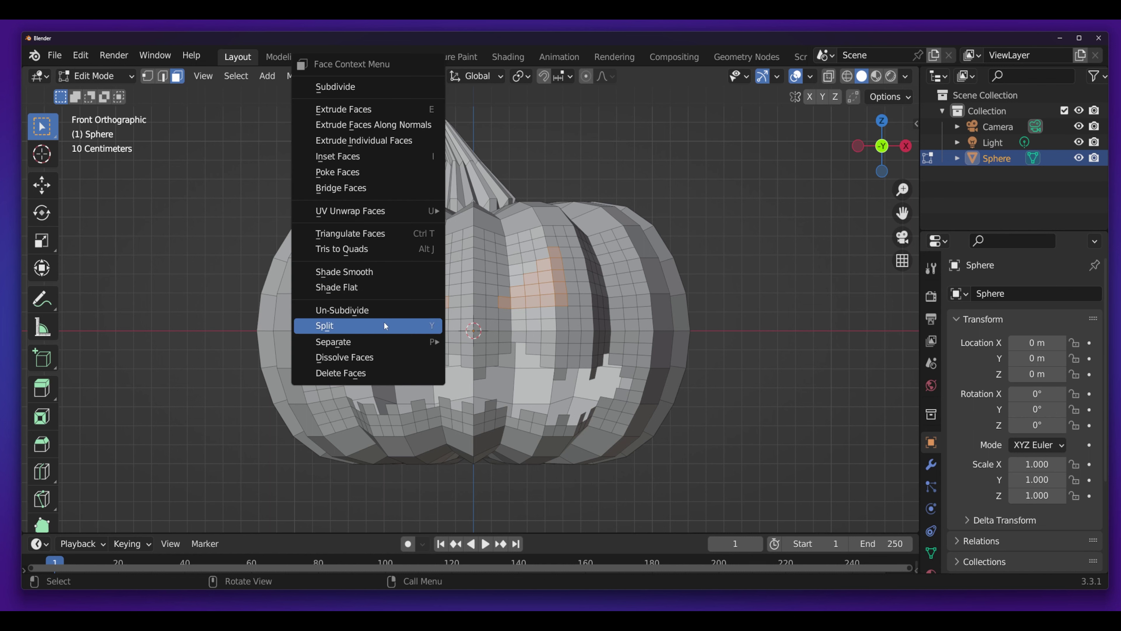
click(356, 371)
click(655, 385)
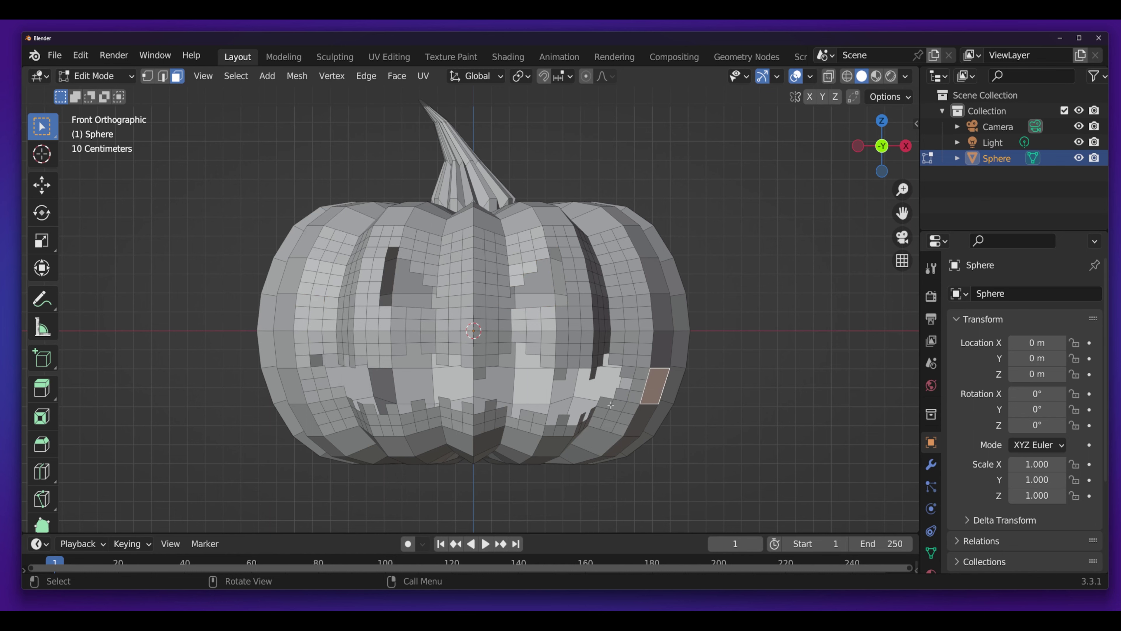
middle_drag(636, 385, 513, 303)
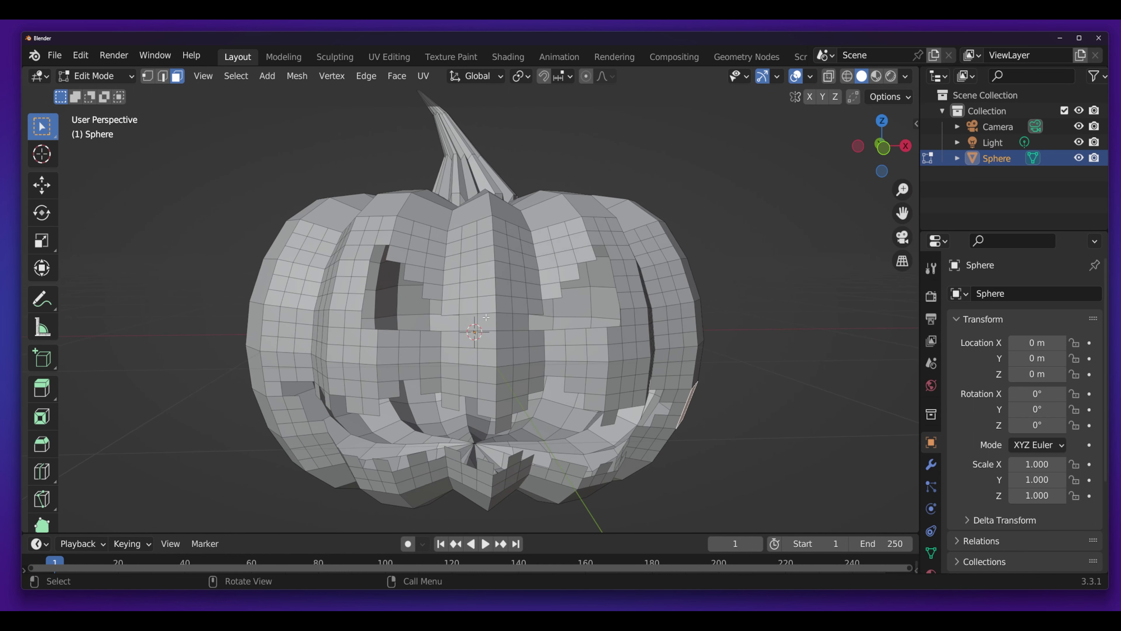
scroll(472, 315, down, 1)
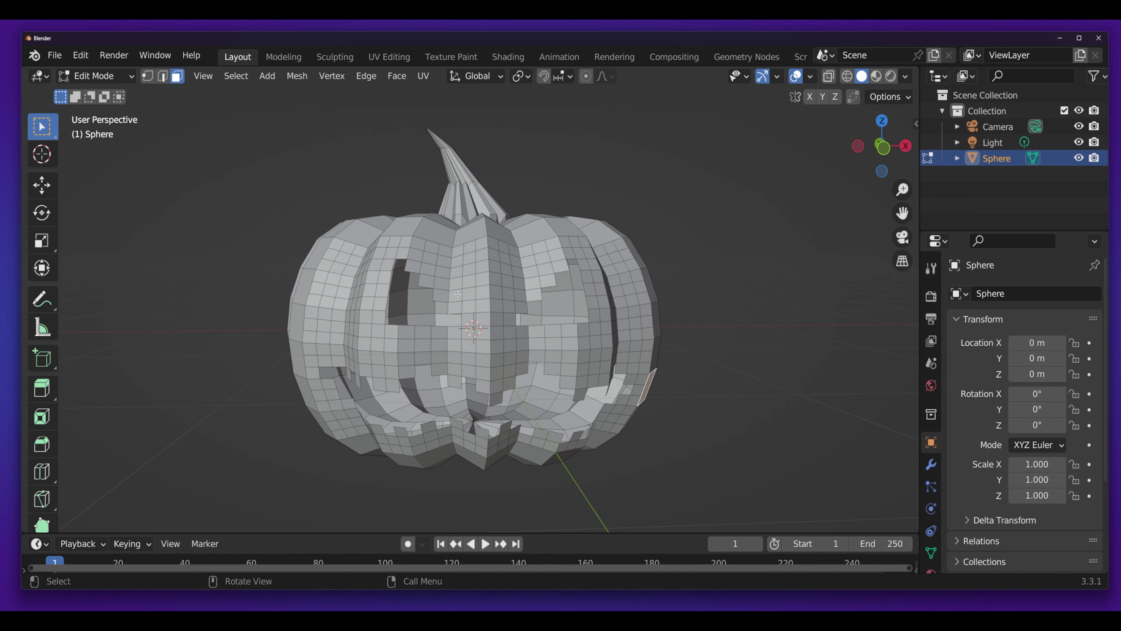
Step: Clear the face selection and switch the viewport to Material Preview shading
click(319, 172)
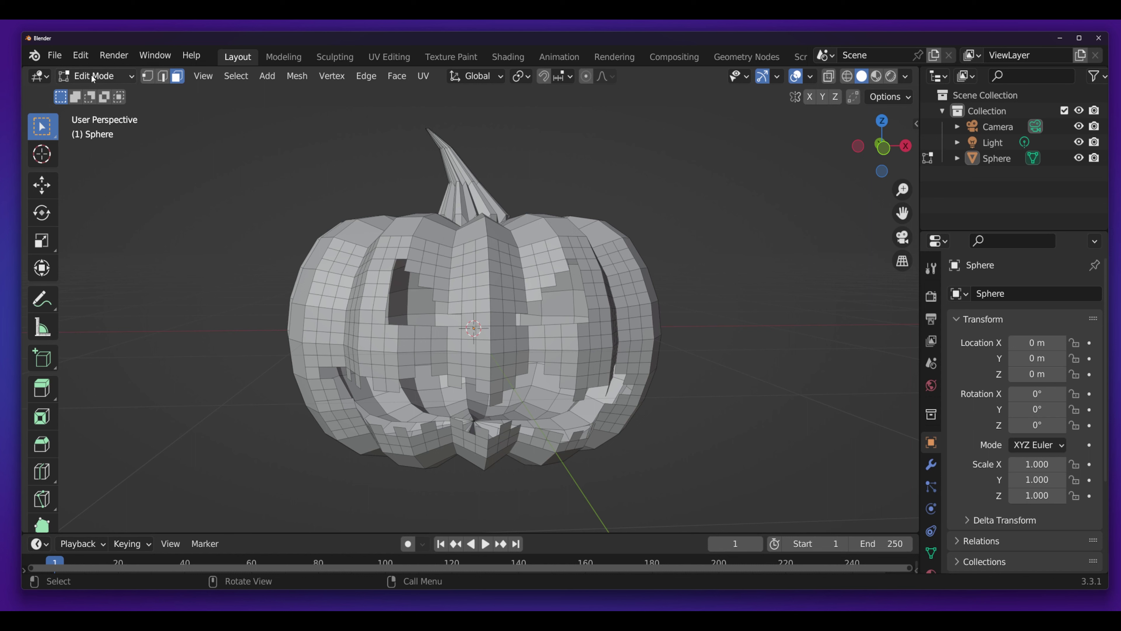
click(876, 78)
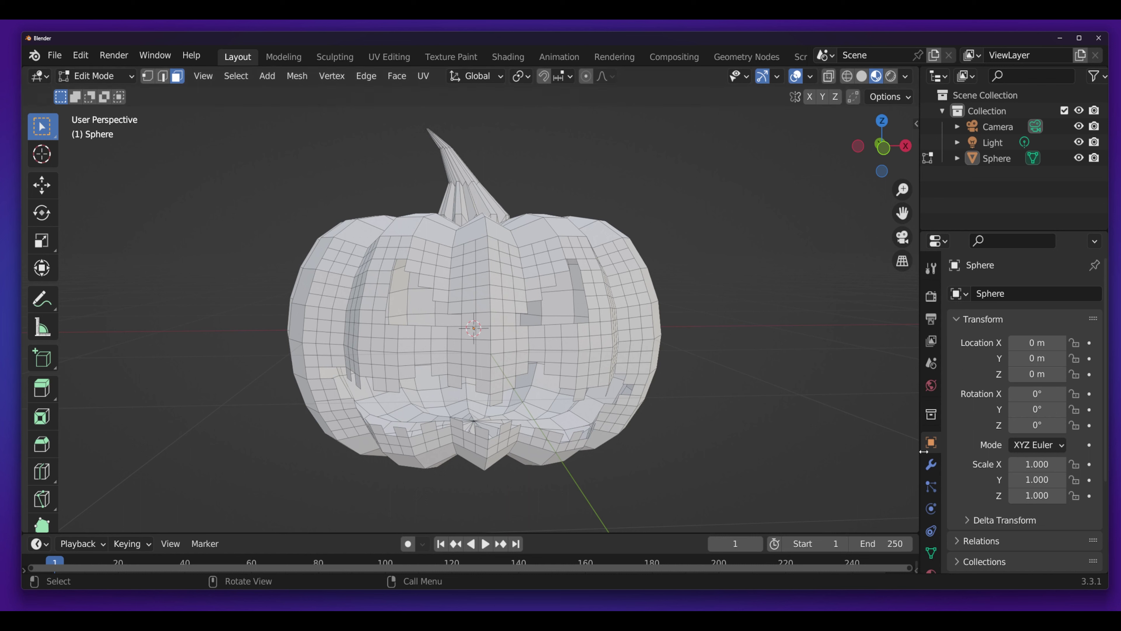
scroll(933, 488, down, 1)
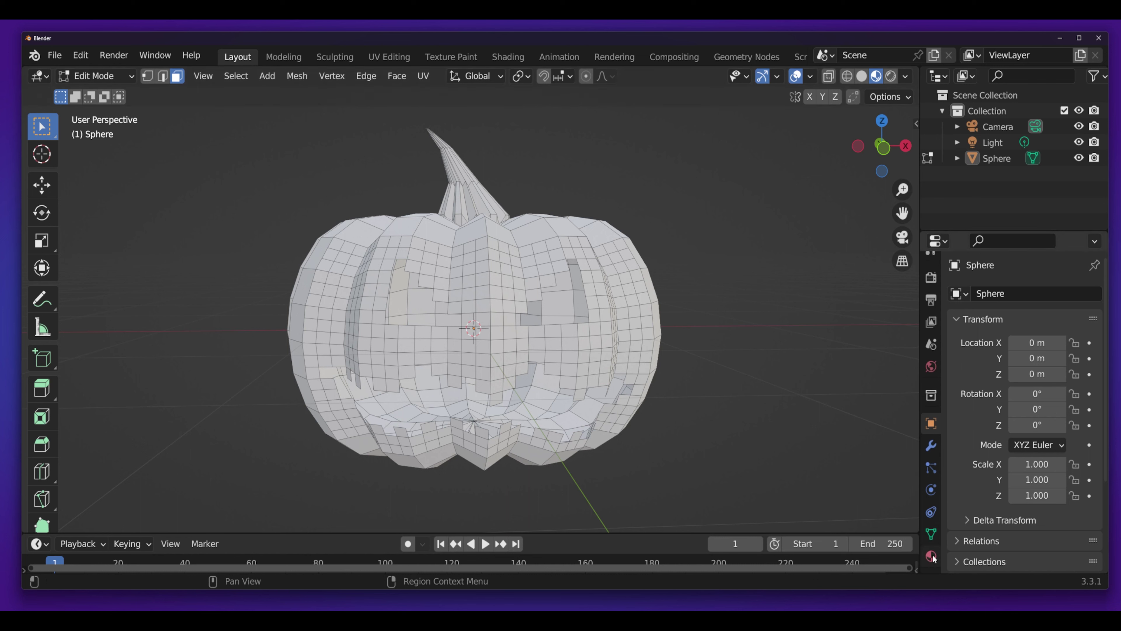
Step: Assign the existing material 'Material' to the pumpkin and set its base colour to orange
click(933, 557)
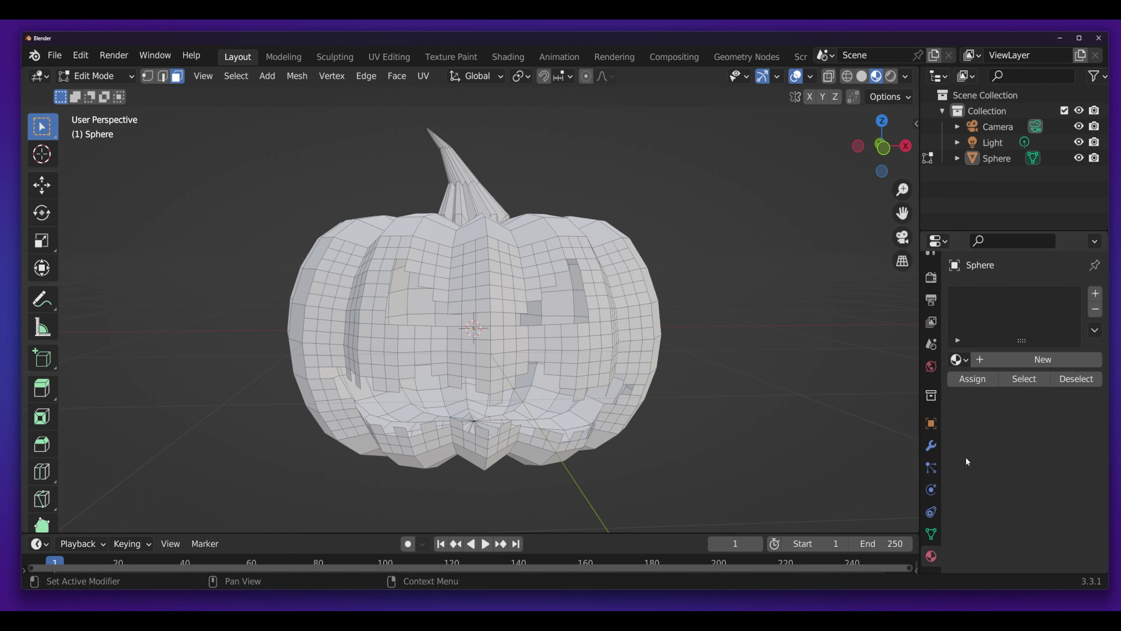
click(963, 360)
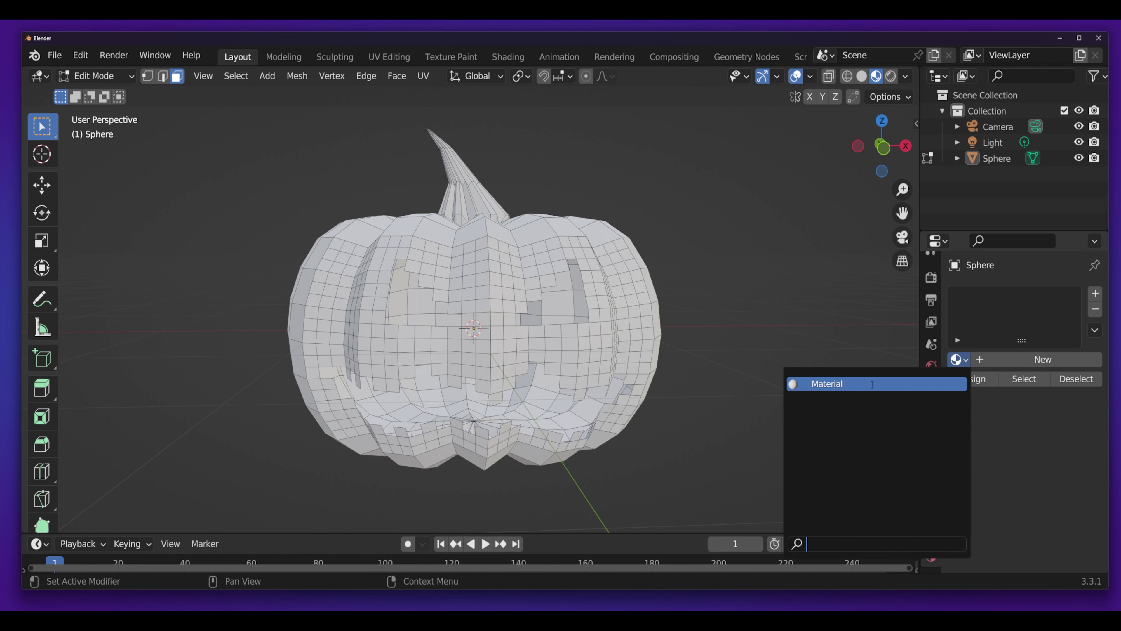
click(873, 385)
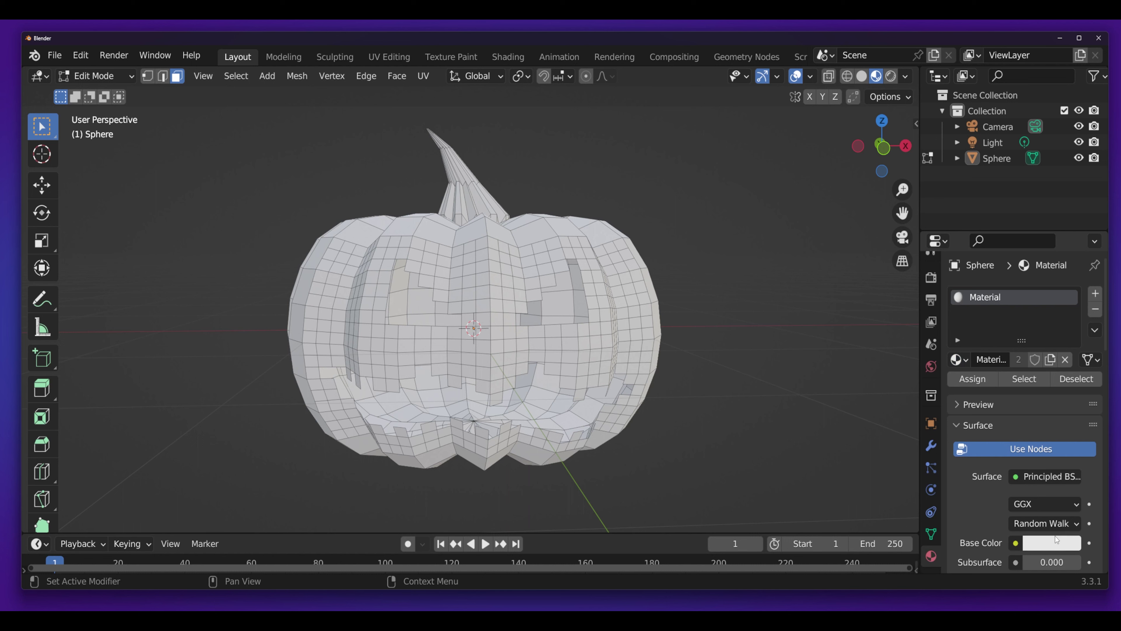
click(1051, 549)
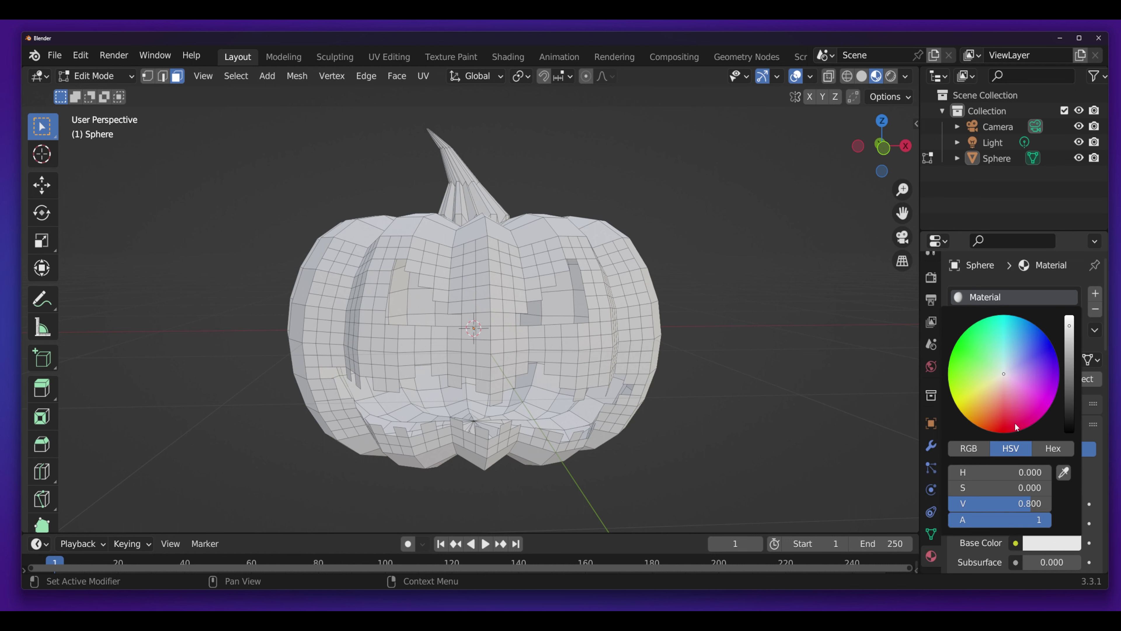
drag(1008, 379, 986, 429)
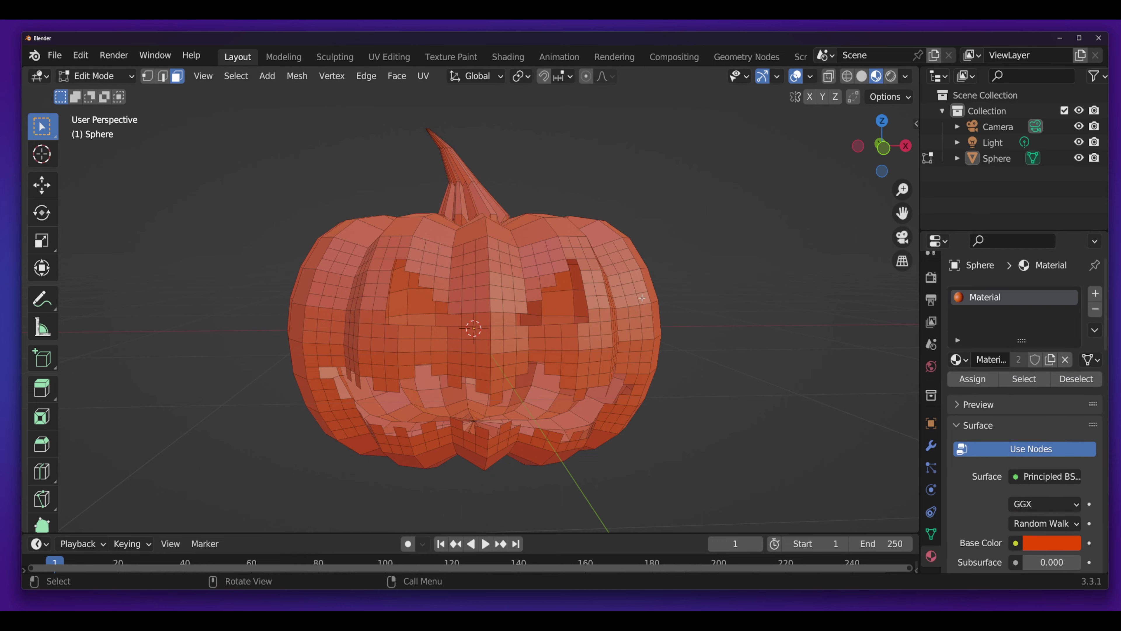
mouse_move(713, 334)
middle_down()
mouse_move(679, 340)
mouse_move(705, 336)
middle_up()
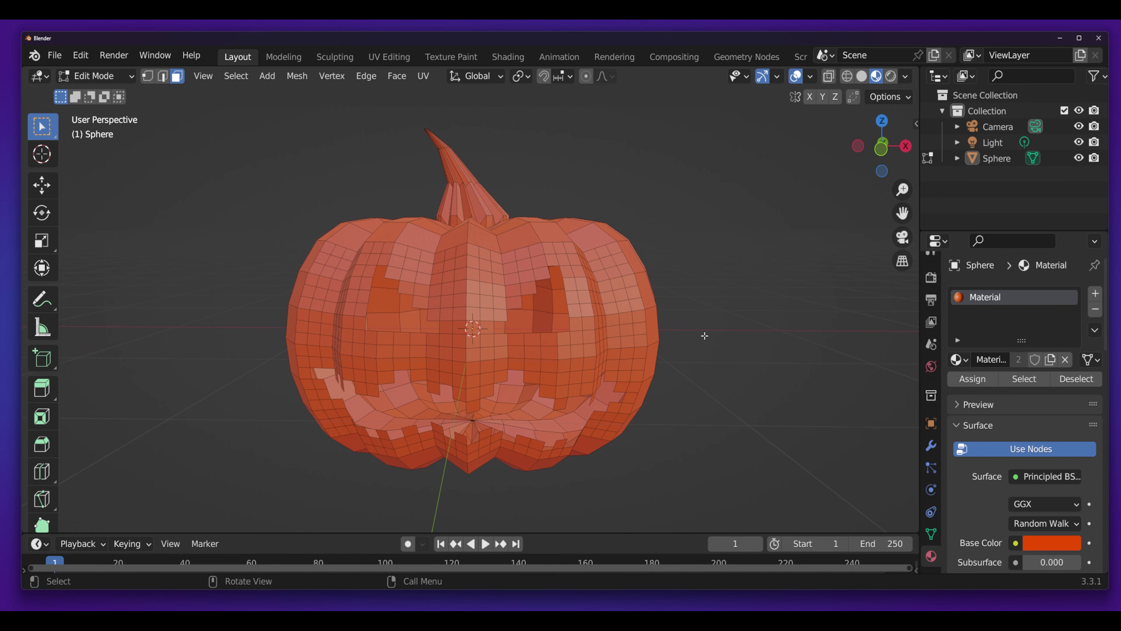
Step: Box-select the stem's faces from several orbited angles, keeping the pumpkin body unselected
middle_drag(512, 219, 601, 319)
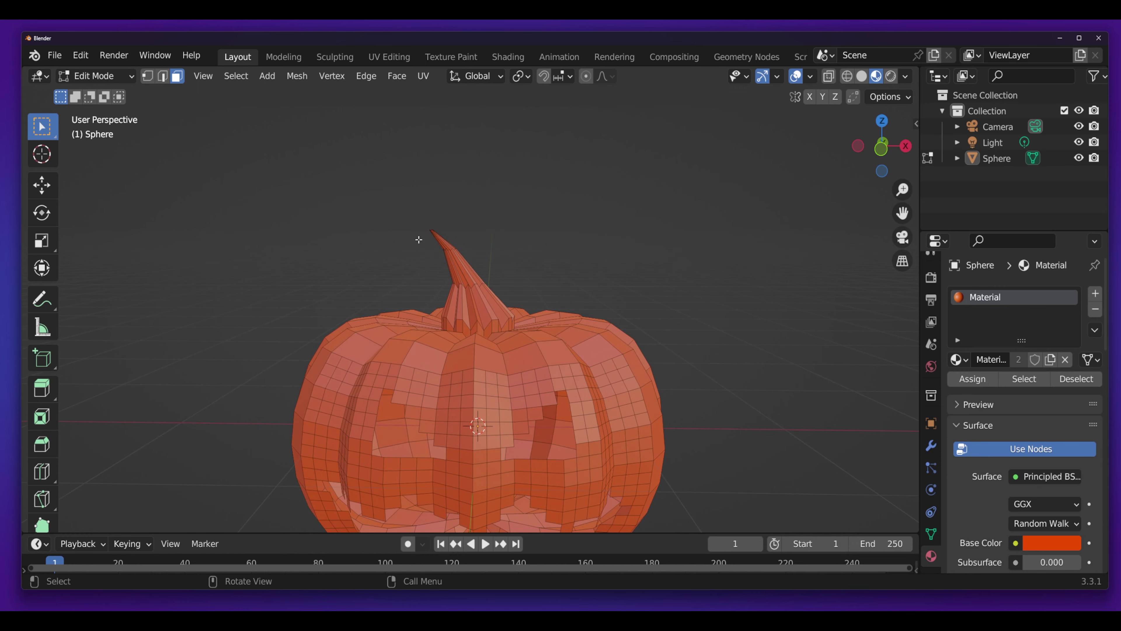
middle_drag(553, 297, 481, 293)
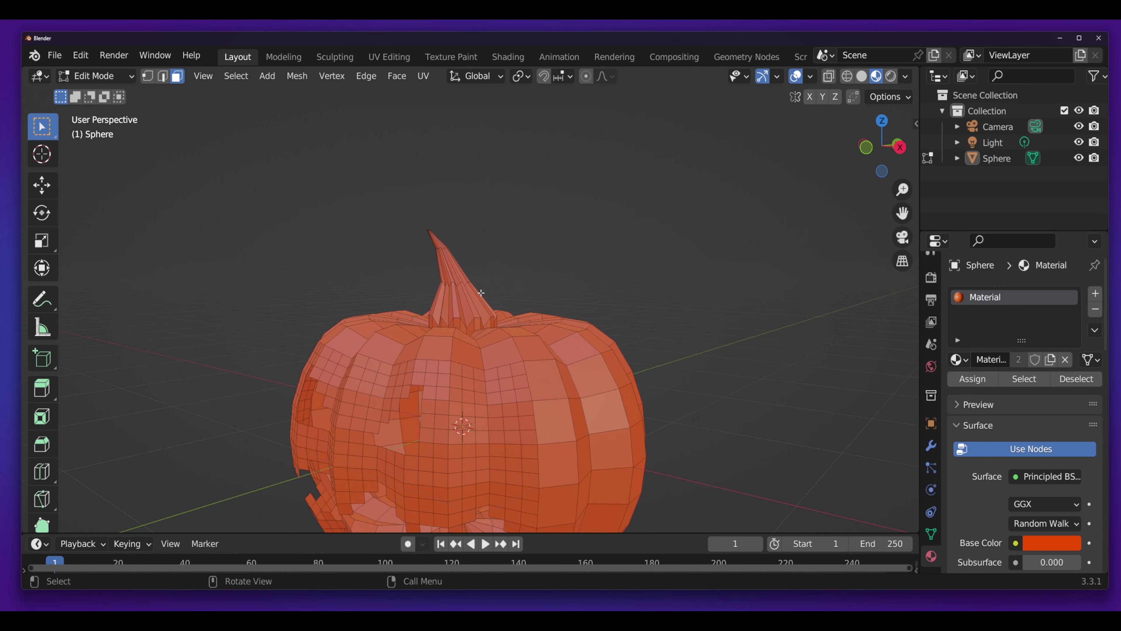
middle_drag(609, 309, 609, 295)
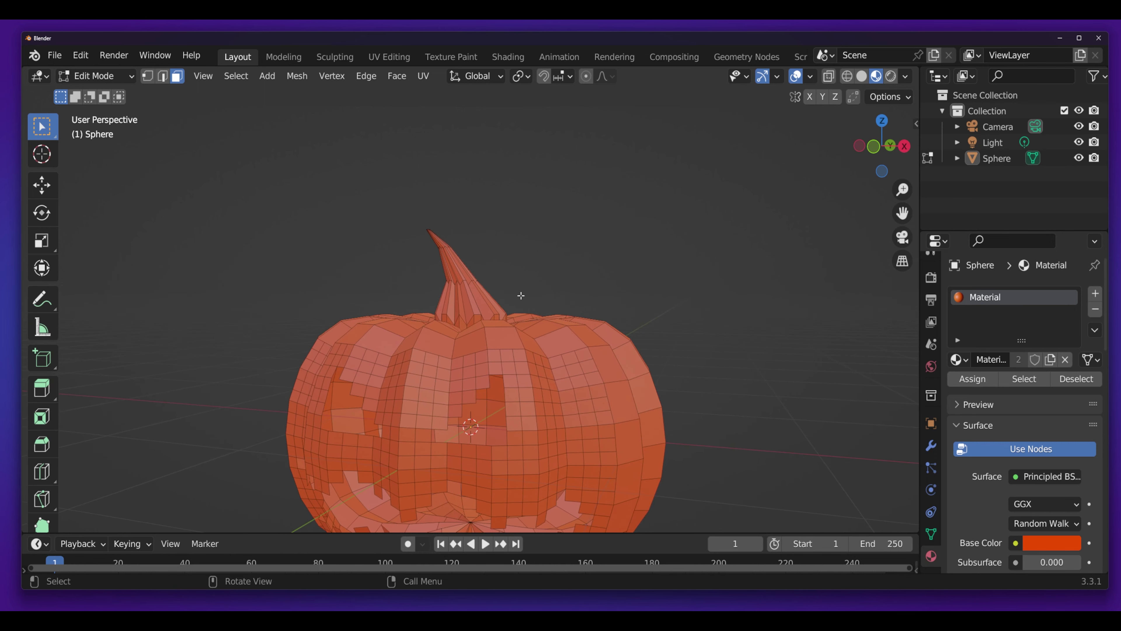
drag(515, 303, 396, 205)
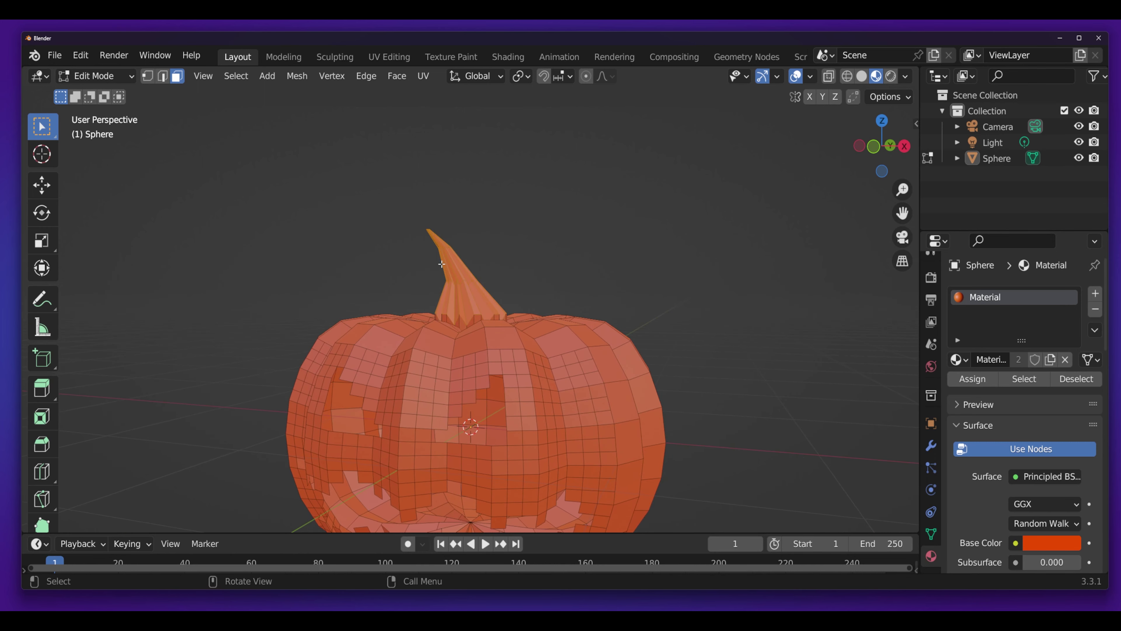
middle_drag(627, 313, 353, 320)
drag(506, 305, 408, 209)
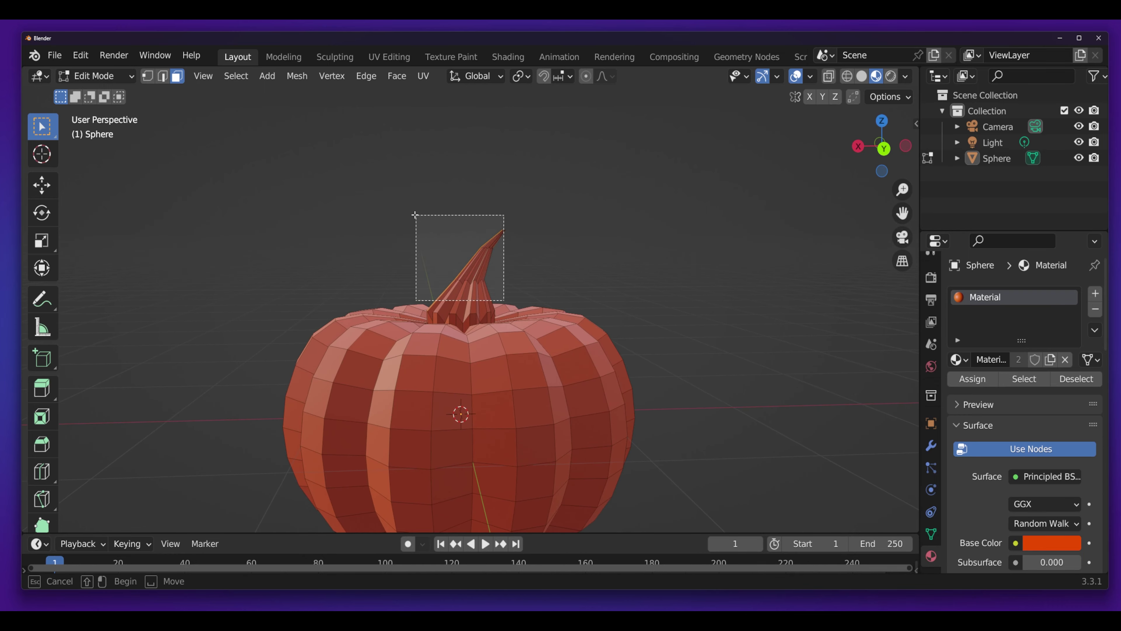
mouse_move(451, 274)
middle_down()
mouse_move(278, 307)
mouse_move(441, 309)
middle_up()
drag(514, 315, 450, 232)
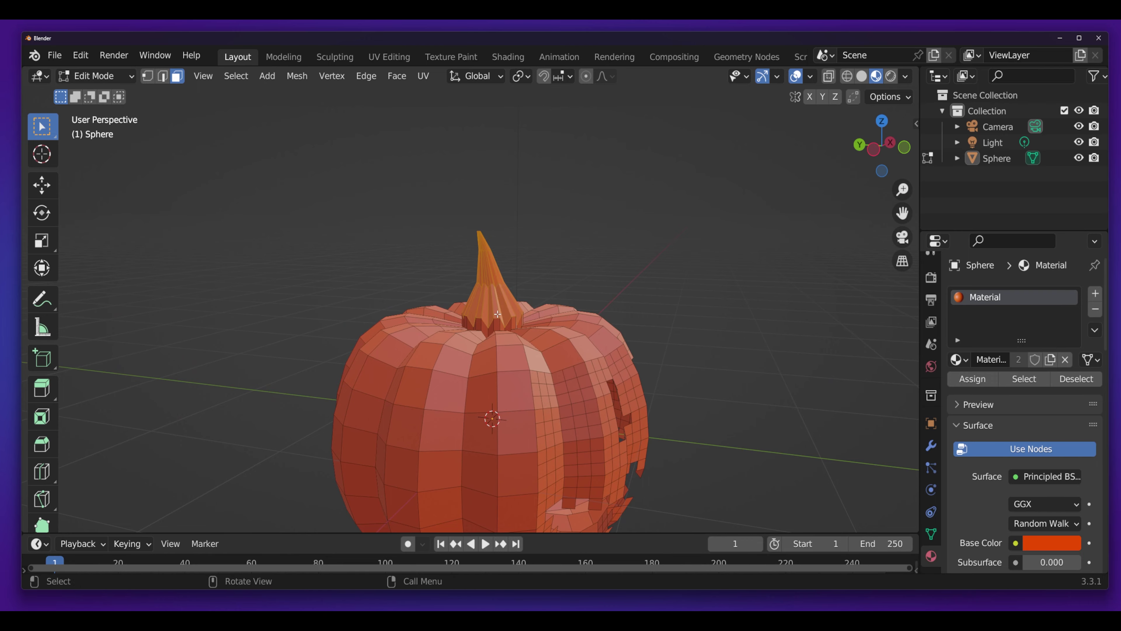
mouse_move(450, 232)
middle_down()
mouse_move(631, 313)
mouse_move(468, 305)
middle_up()
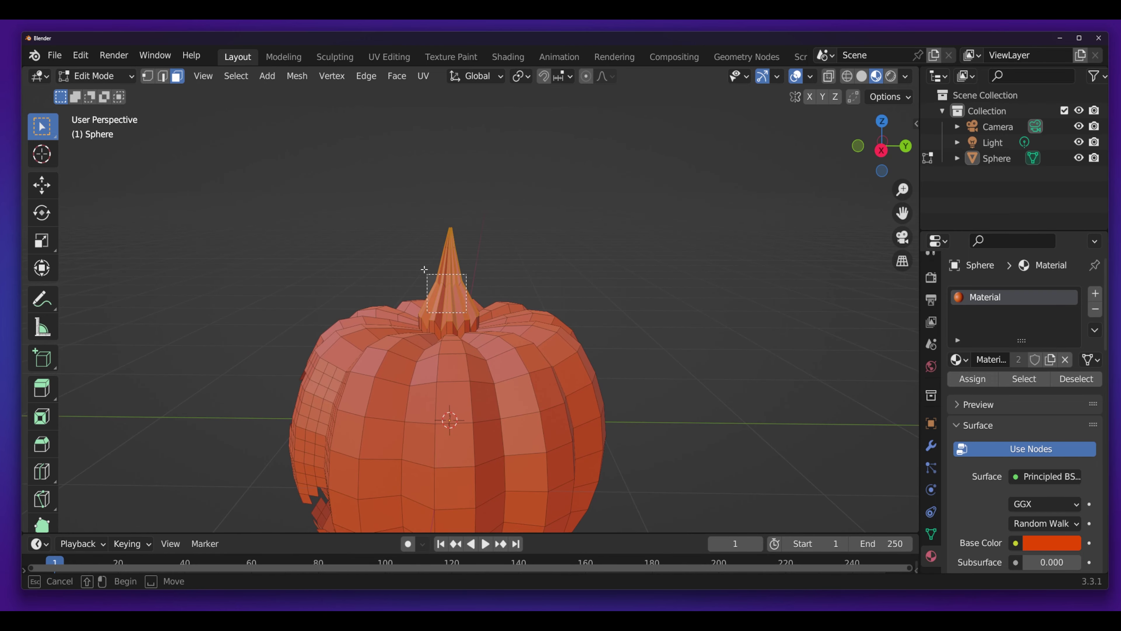
drag(467, 312, 440, 249)
mouse_move(442, 250)
middle_down()
mouse_move(905, 266)
mouse_move(806, 280)
mouse_move(556, 270)
mouse_move(594, 249)
mouse_move(441, 538)
middle_up()
scroll(595, 257, down, 3)
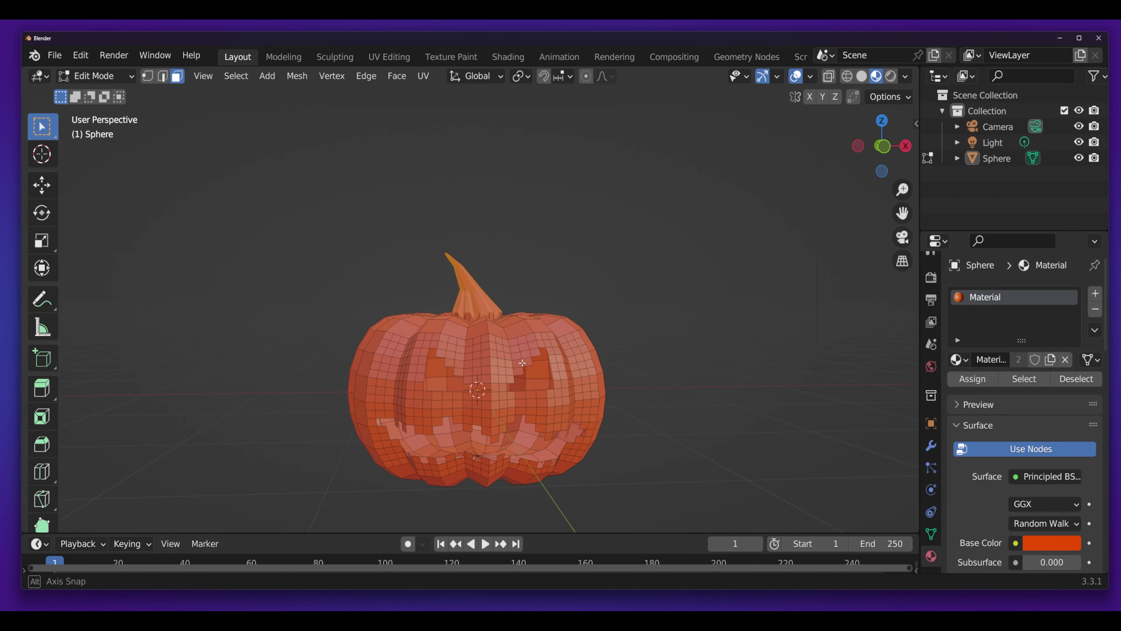
Step: Add a second material slot holding a new material named Tige
click(1097, 295)
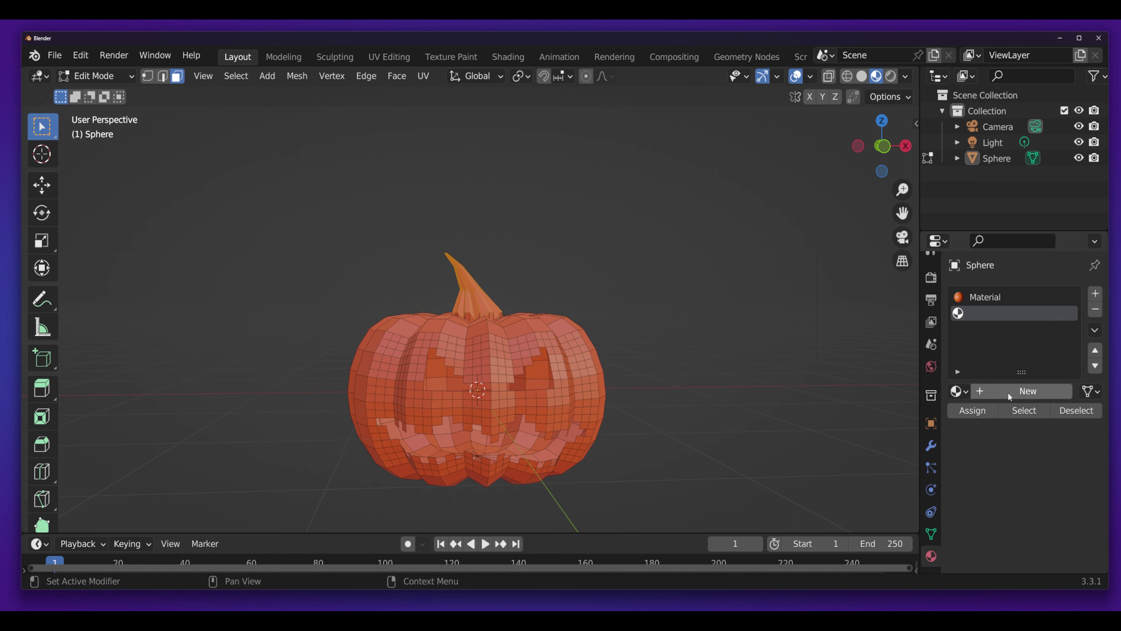
click(1030, 394)
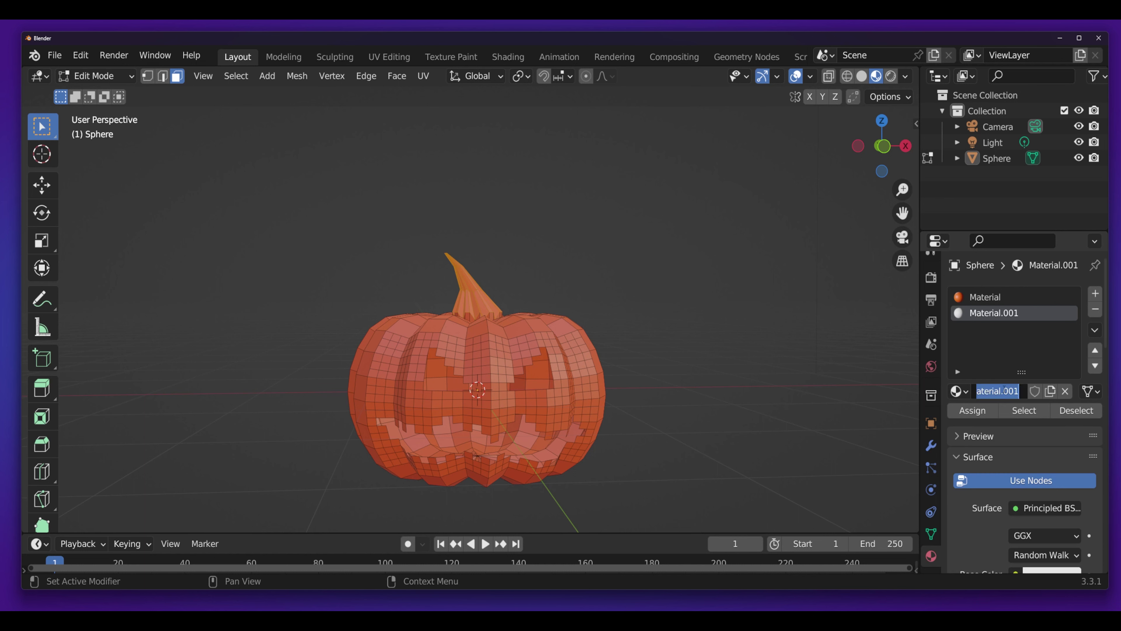
text(Tige)
key(Return)
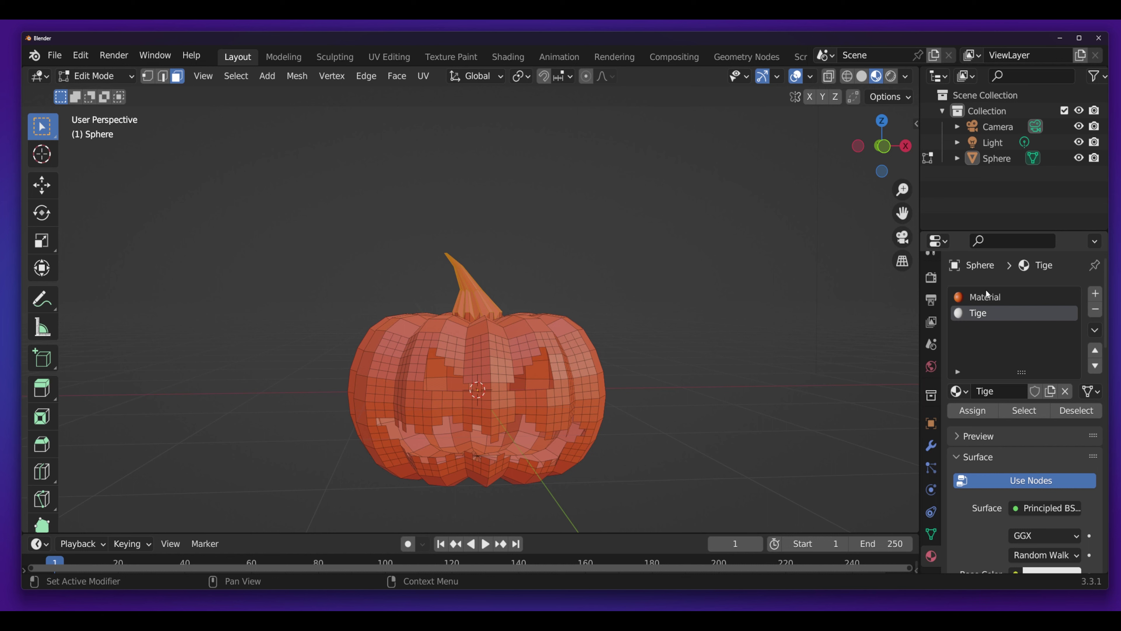
Step: Colour Tige a dark green and assign it to the selected stem faces
scroll(973, 501, down, 1)
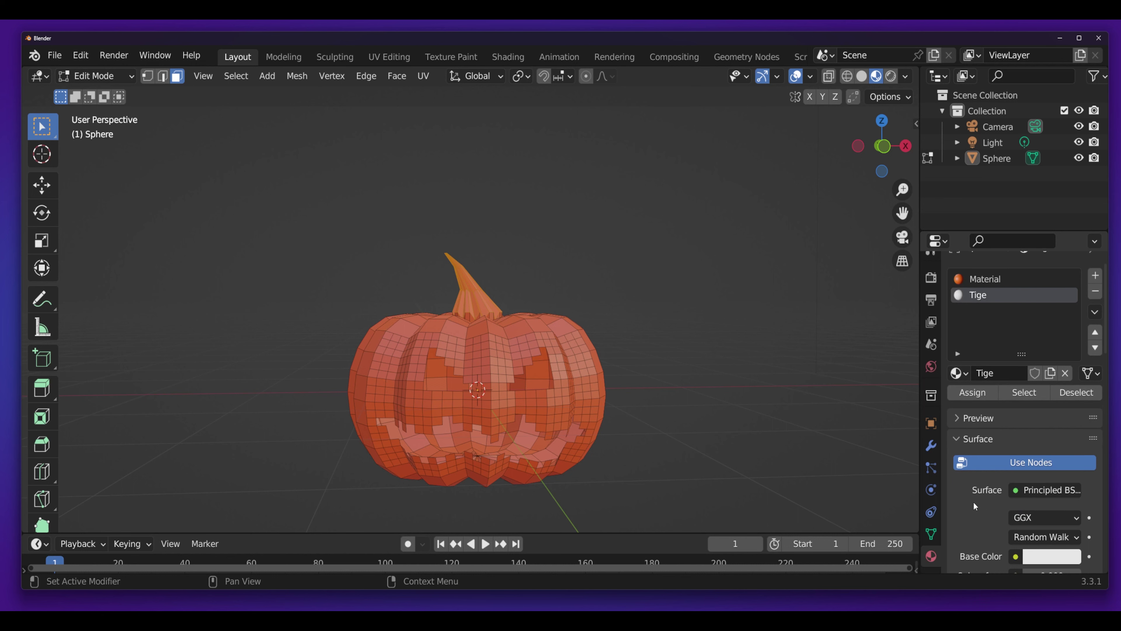
scroll(1005, 445, down, 1)
scroll(1000, 521, down, 1)
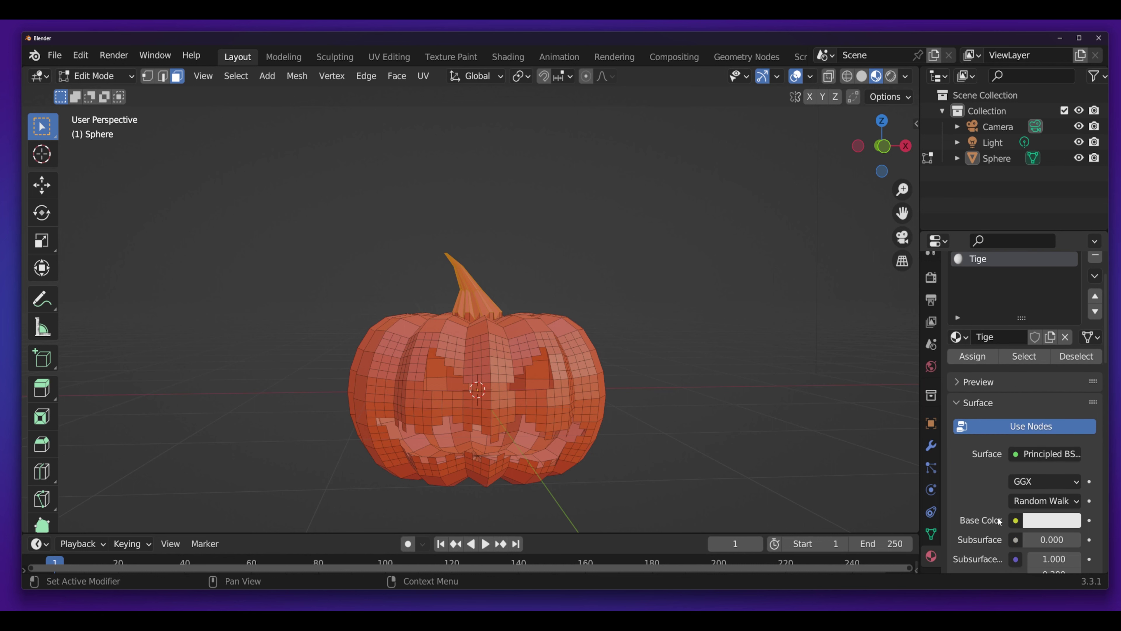
click(1055, 522)
mouse_move(1014, 352)
mouse_down()
mouse_move(960, 315)
mouse_move(965, 325)
mouse_up()
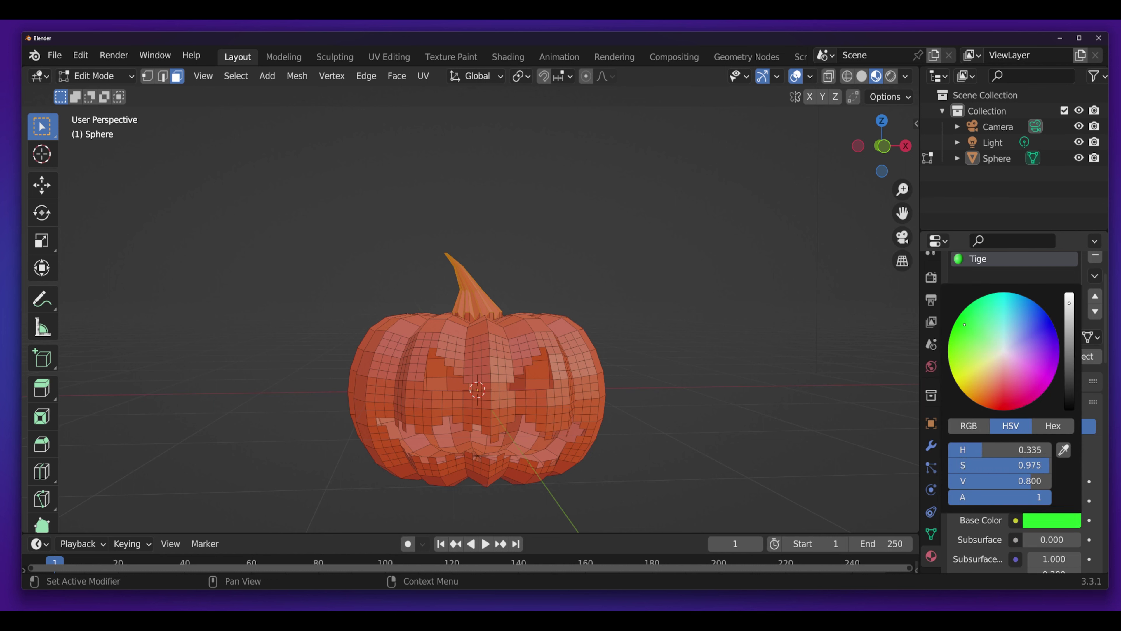
drag(1070, 303, 1070, 363)
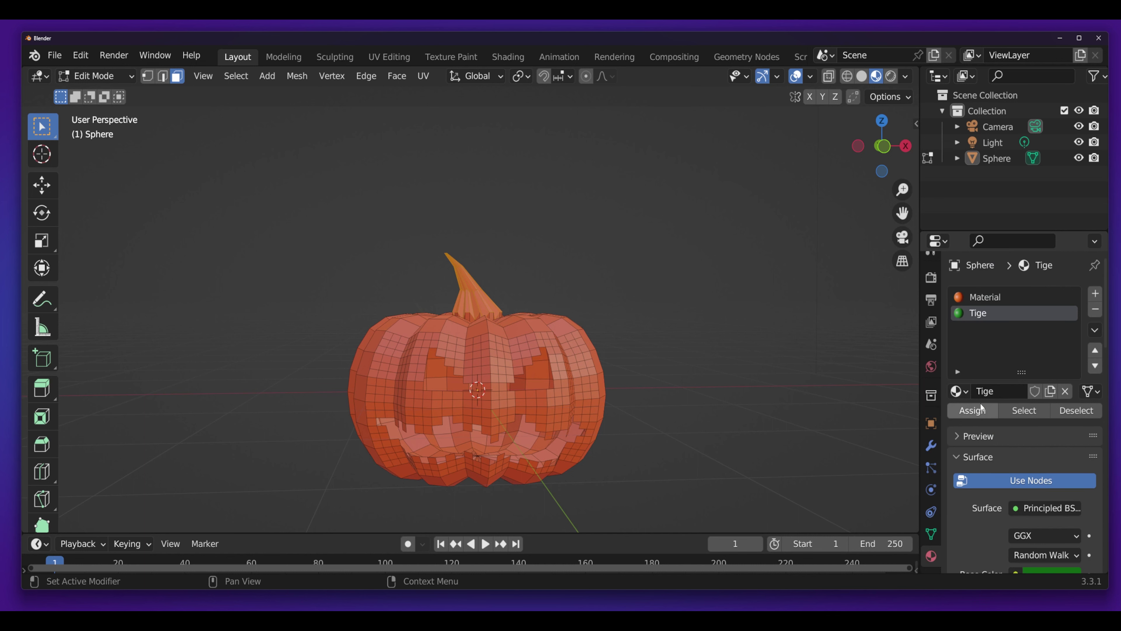
scroll(1060, 309, up, 3)
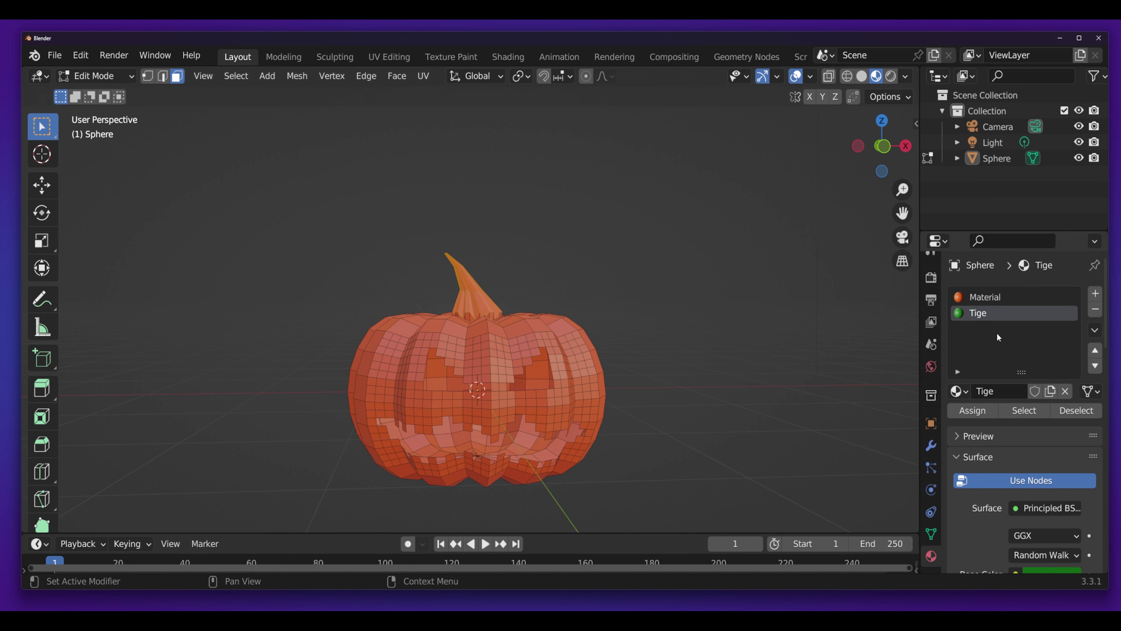
click(978, 414)
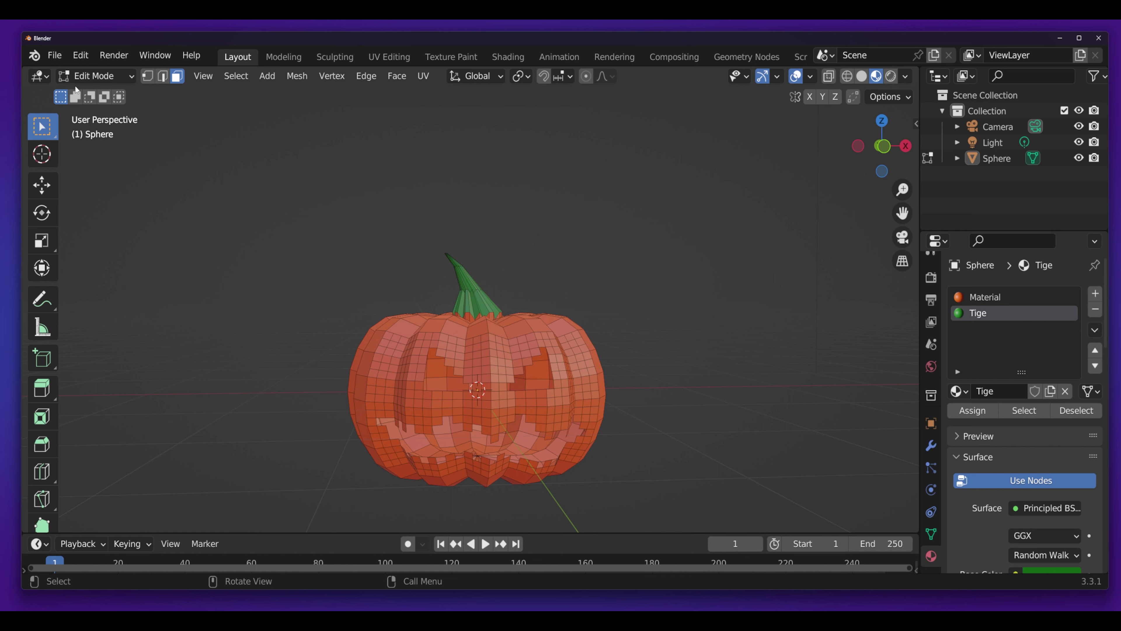
Step: Return to Object Mode, frame and select the pumpkin, and show its empty modifier stack
click(110, 80)
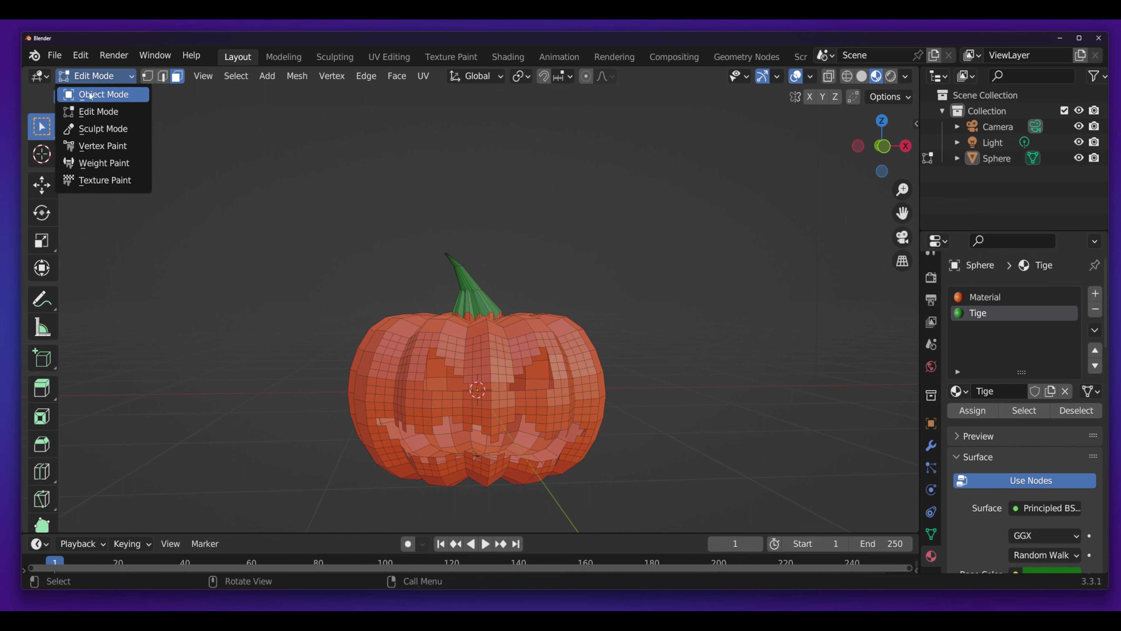
click(113, 95)
key(KP_Decimal)
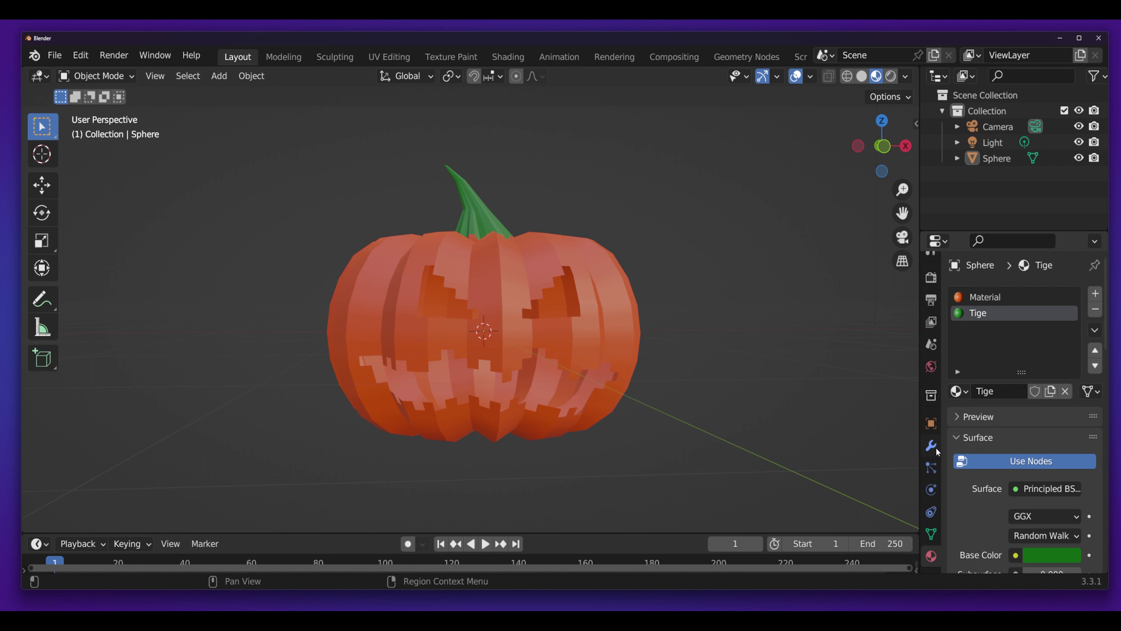
click(932, 447)
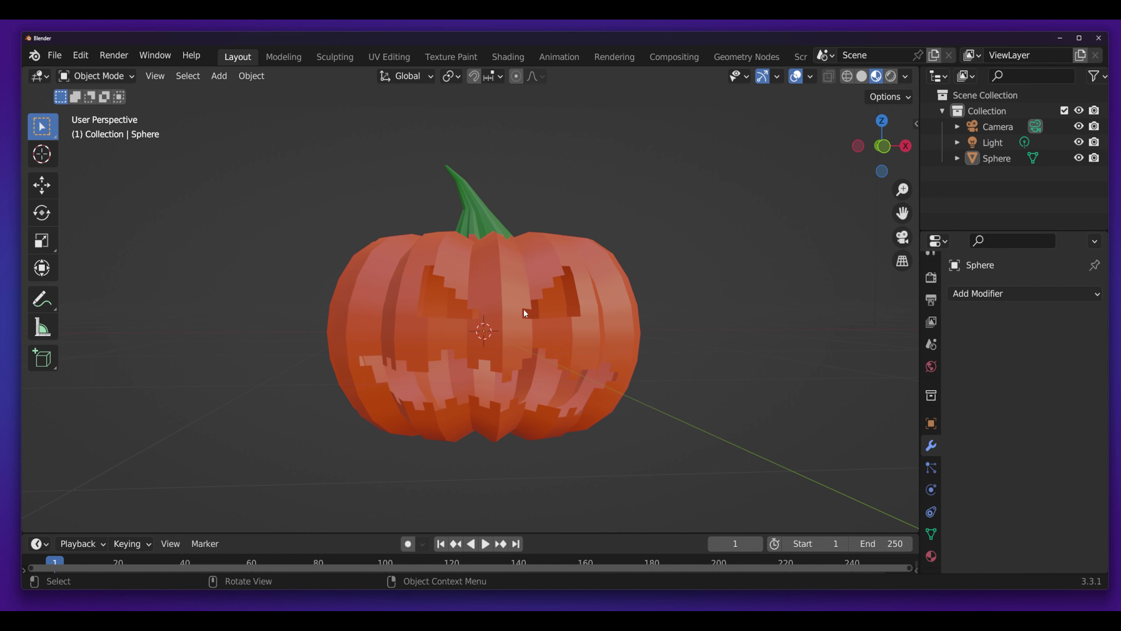
click(493, 309)
middle_drag(830, 358, 773, 330)
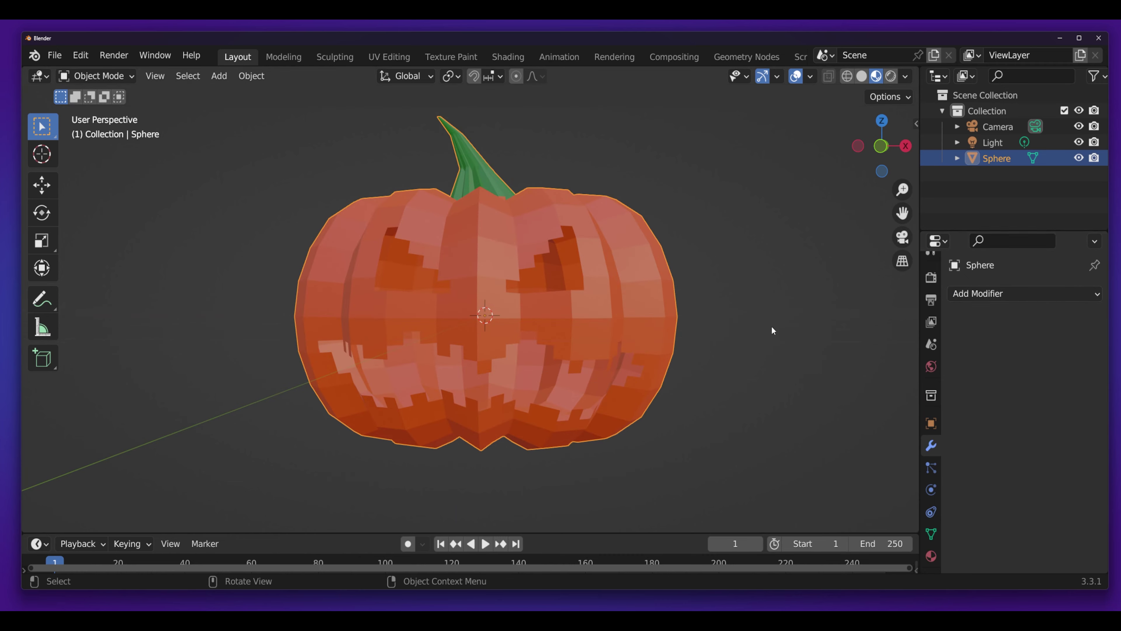
Step: Add a Solidify modifier and step its shell thickness up to 0.06 m
click(1009, 293)
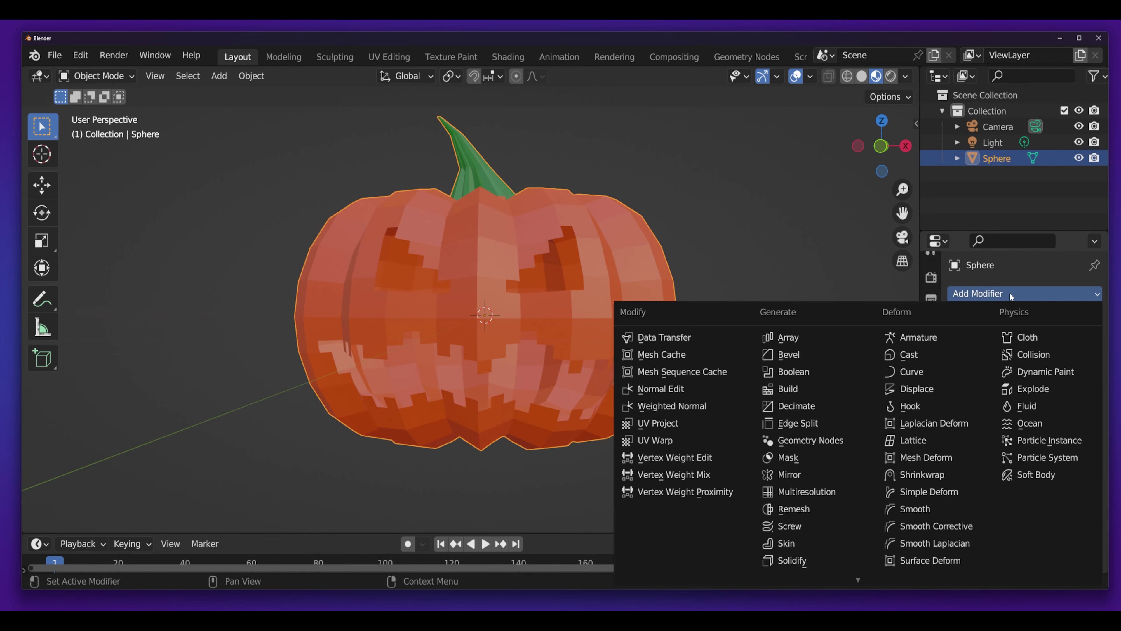
scroll(843, 530, down, 1)
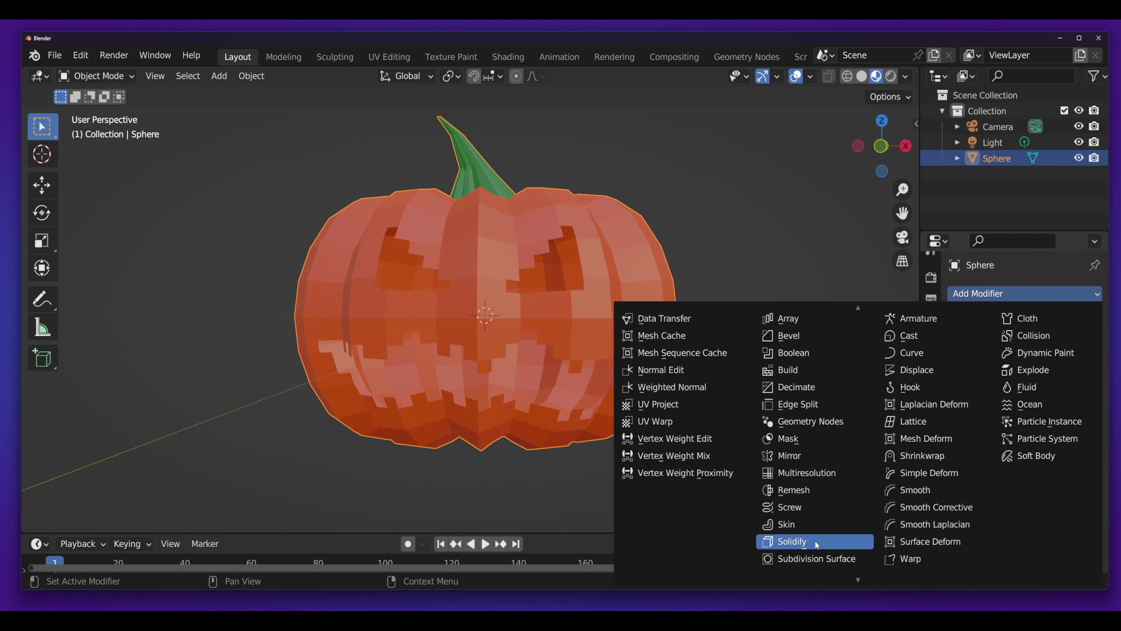
click(815, 541)
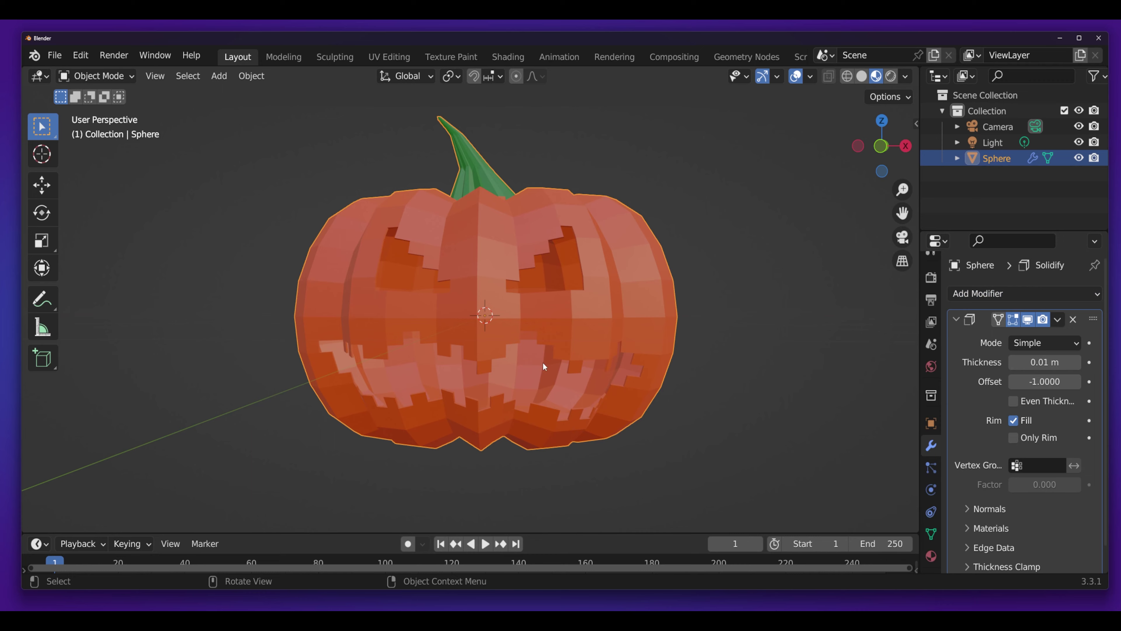
mouse_move(550, 390)
middle_down()
mouse_move(528, 319)
mouse_move(518, 327)
mouse_move(528, 395)
mouse_move(562, 408)
mouse_move(531, 400)
middle_up()
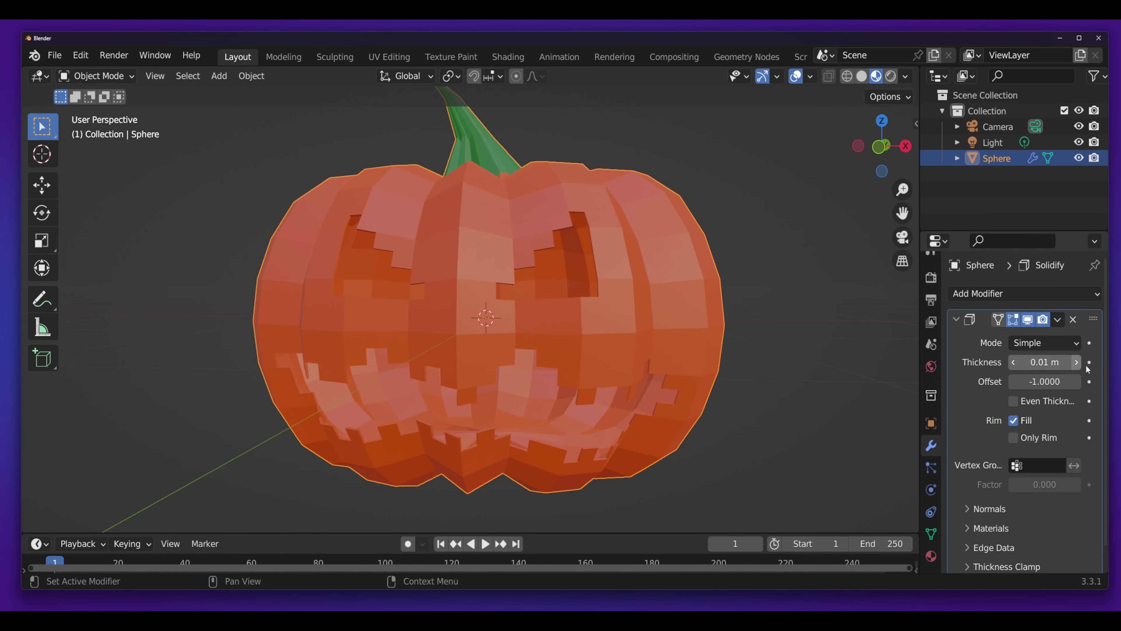
click(1076, 363)
click(1076, 363)
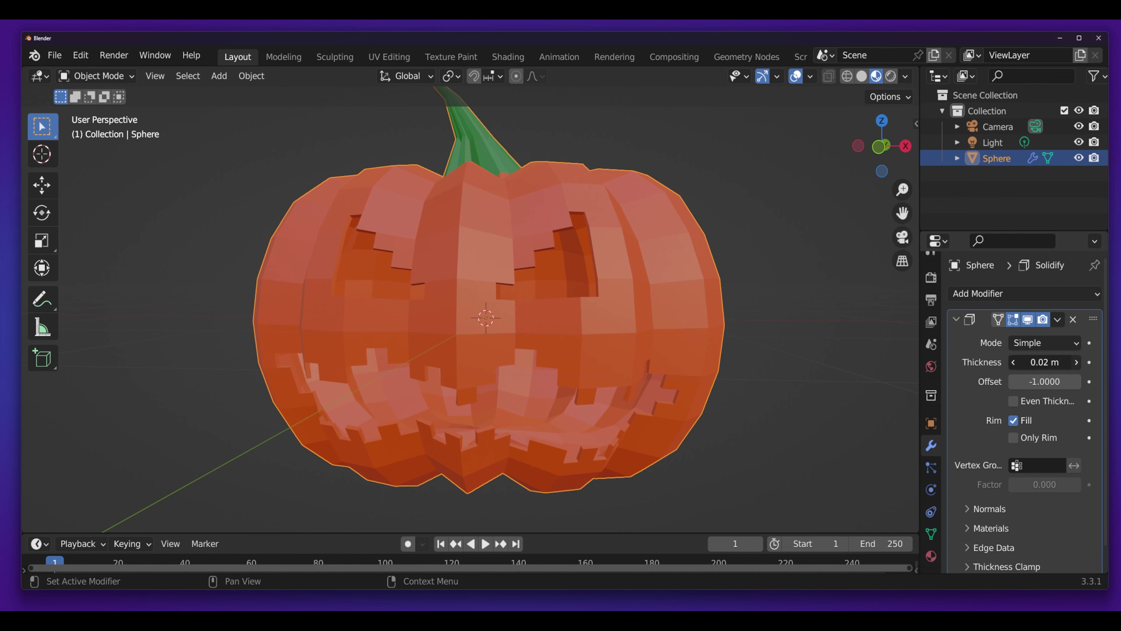
click(1076, 363)
click(1076, 363)
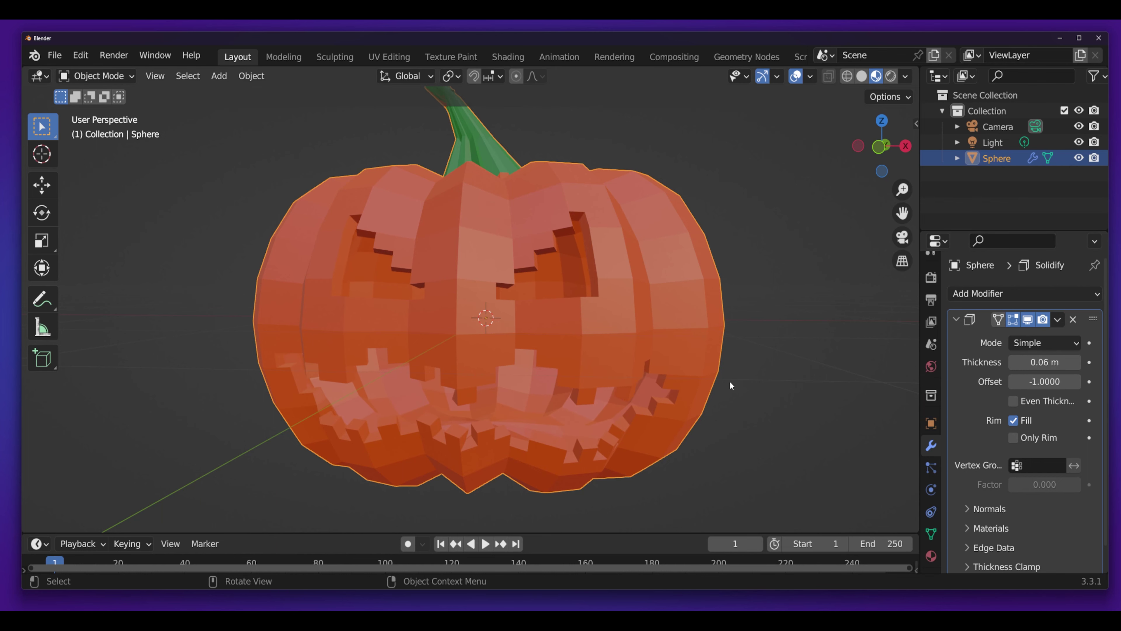
mouse_move(730, 381)
middle_down()
mouse_move(688, 351)
mouse_move(662, 351)
mouse_move(617, 409)
mouse_move(600, 391)
mouse_move(601, 336)
mouse_move(617, 421)
middle_up()
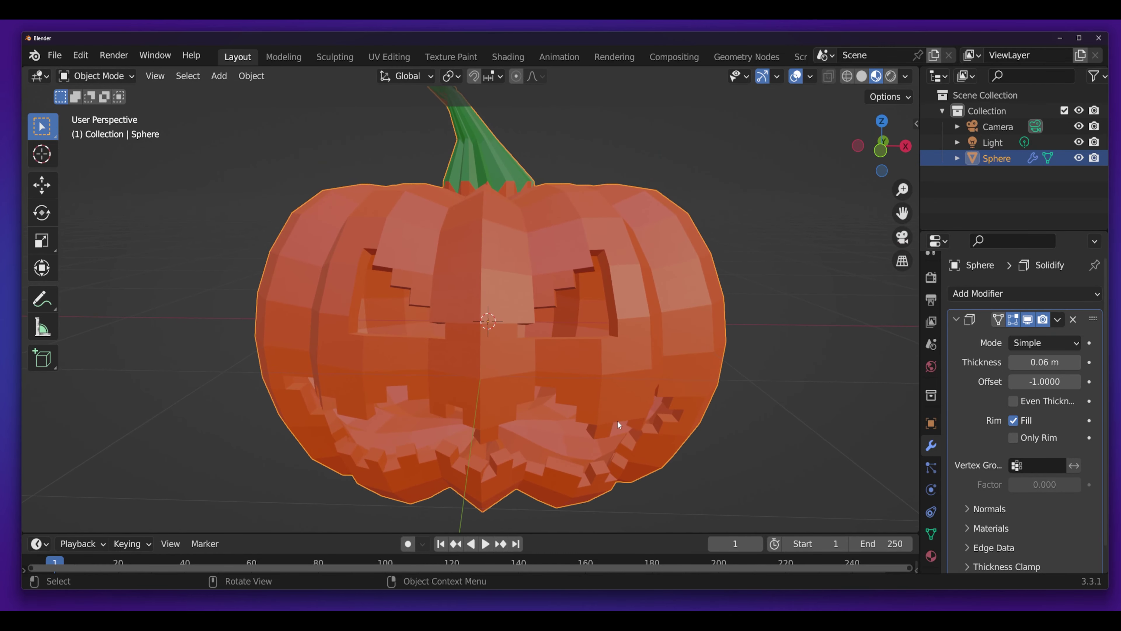
Step: Apply Shade Auto Smooth to the pumpkin
right_click(562, 250)
right_click(502, 254)
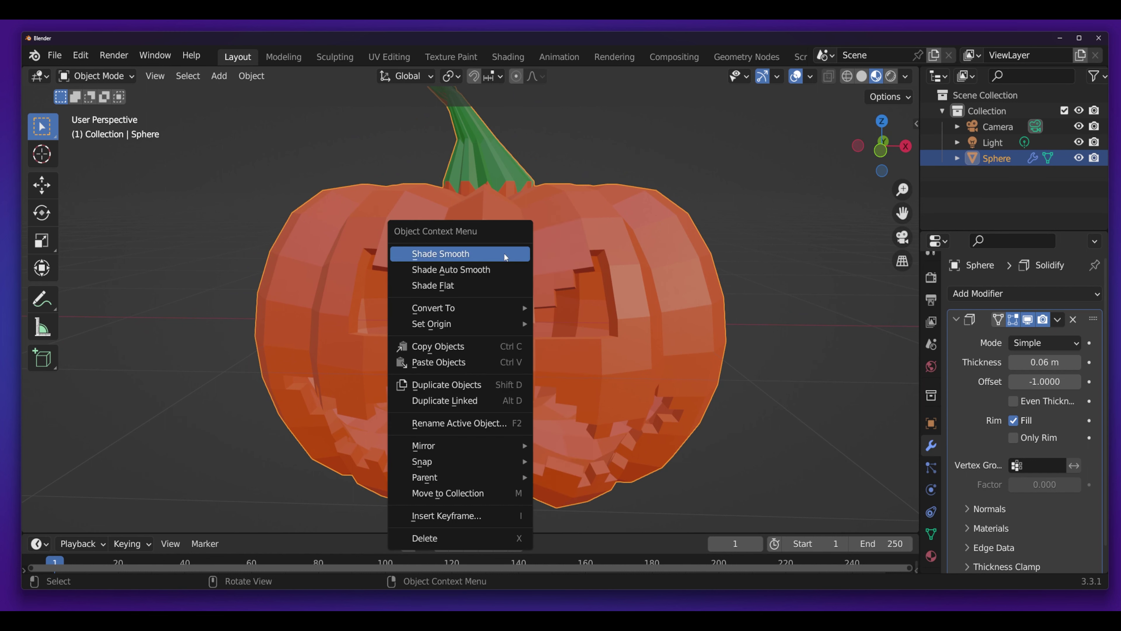
click(475, 271)
Step: Reselect the pumpkin and bring its Solidify modifier settings back into view
click(776, 498)
middle_drag(608, 336, 670, 339)
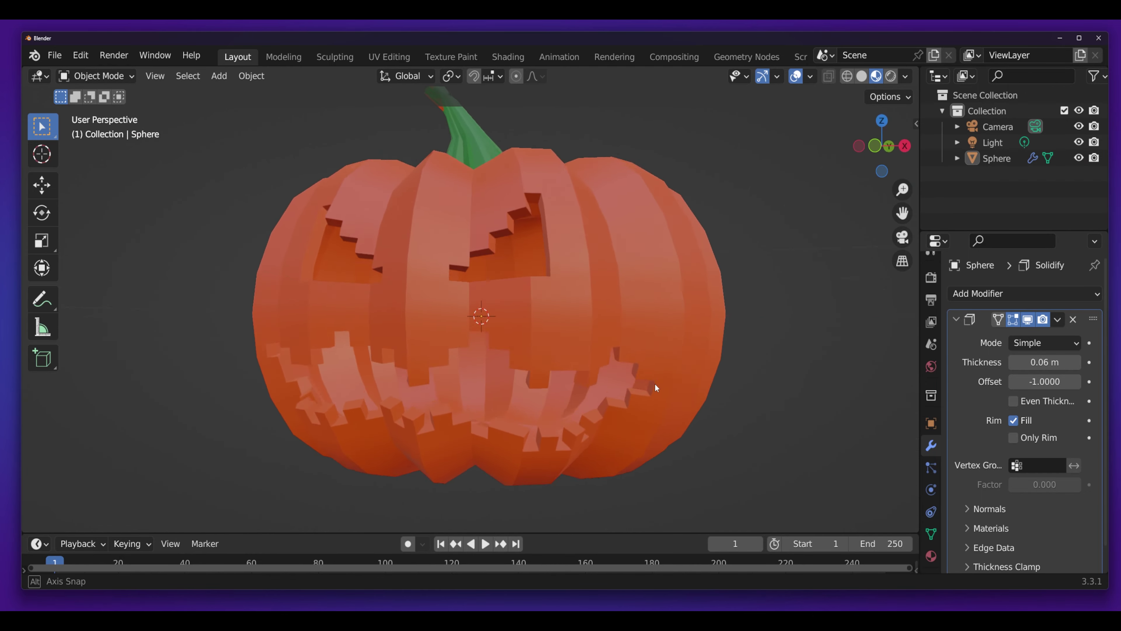
mouse_move(668, 337)
middle_down()
mouse_move(622, 373)
mouse_move(840, 345)
middle_up()
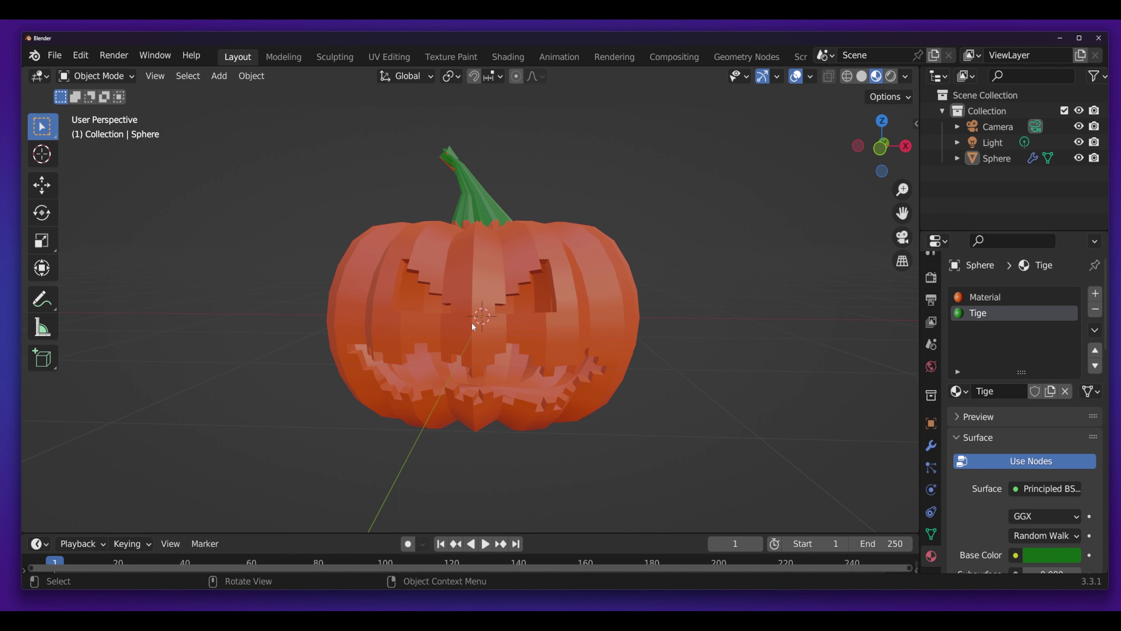
scroll(486, 305, up, 2)
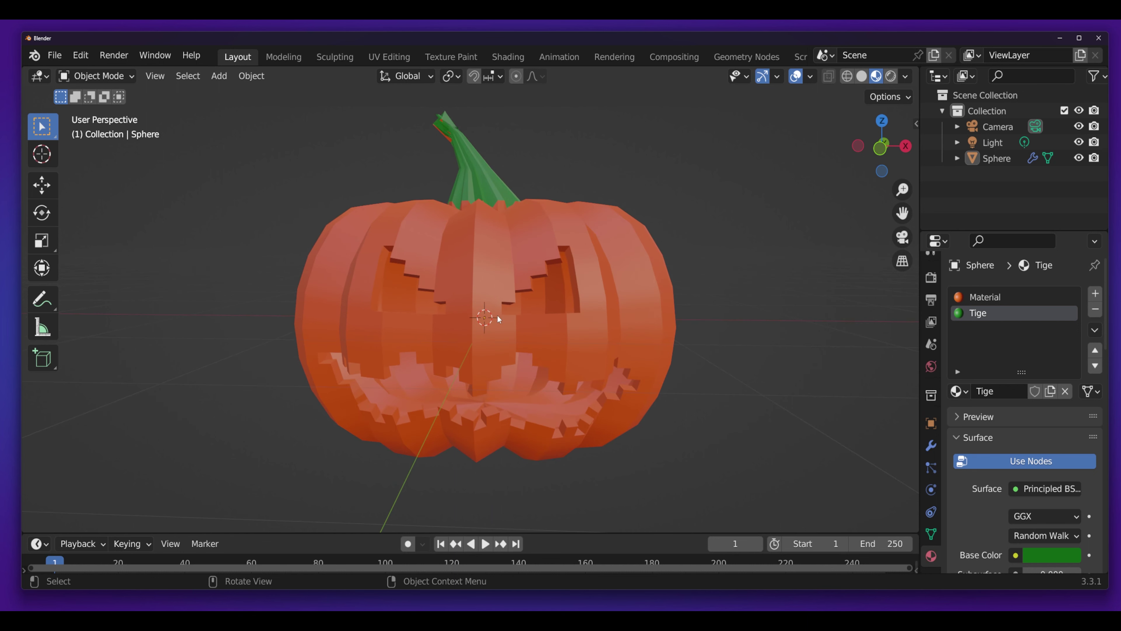
click(541, 284)
click(939, 446)
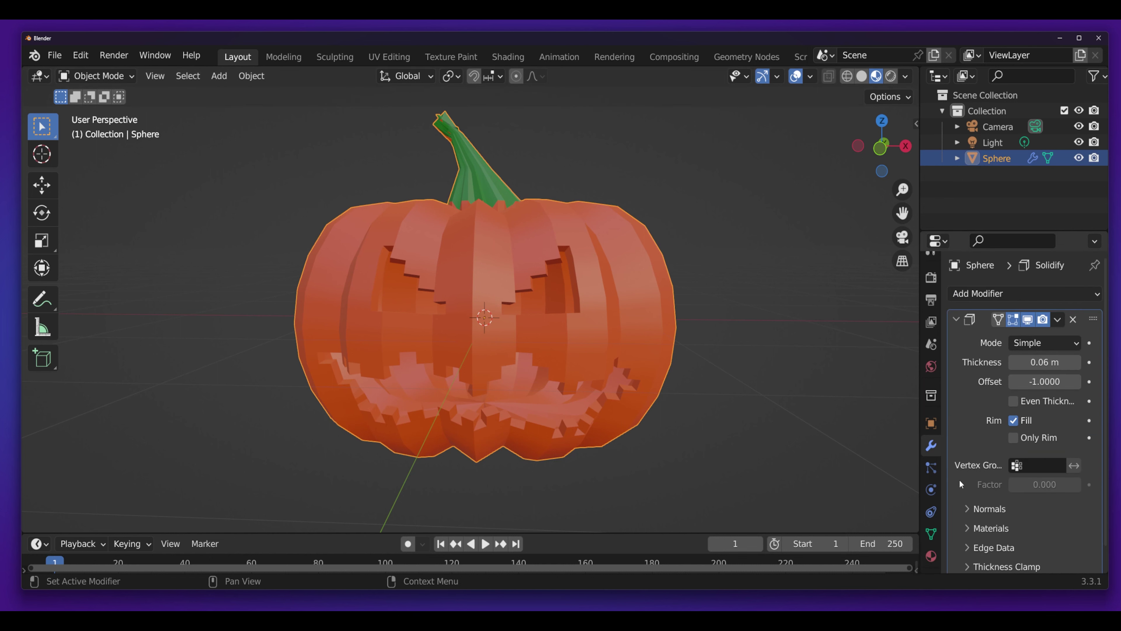
Step: Add a Subdivision Surface modifier (viewport level 1, render level 2) to the pumpkin
click(1016, 294)
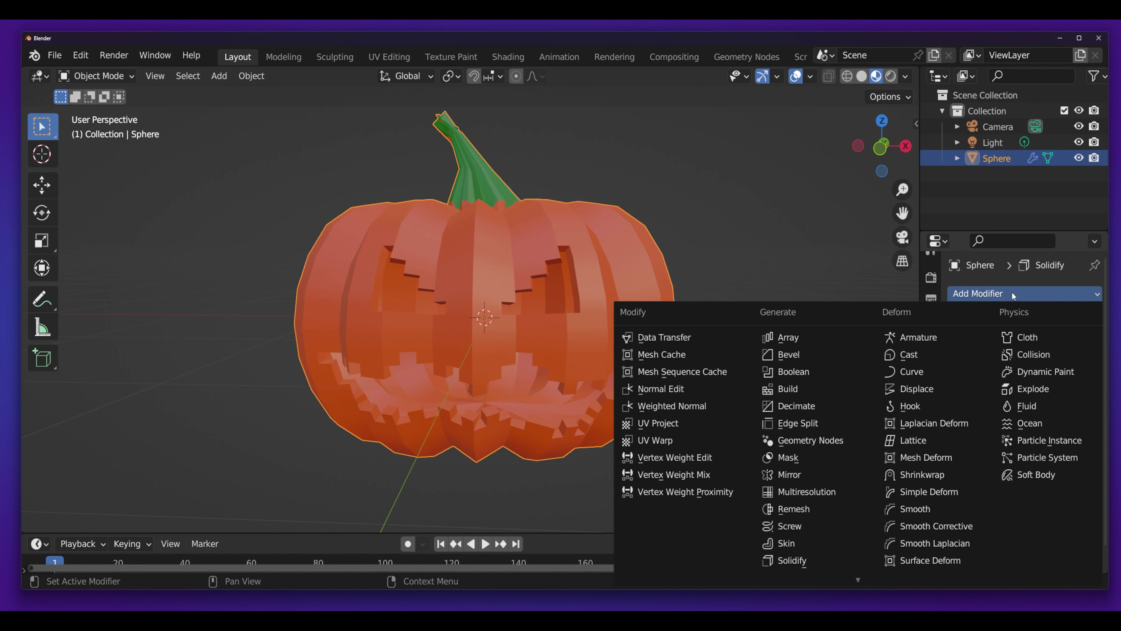
scroll(817, 552, down, 1)
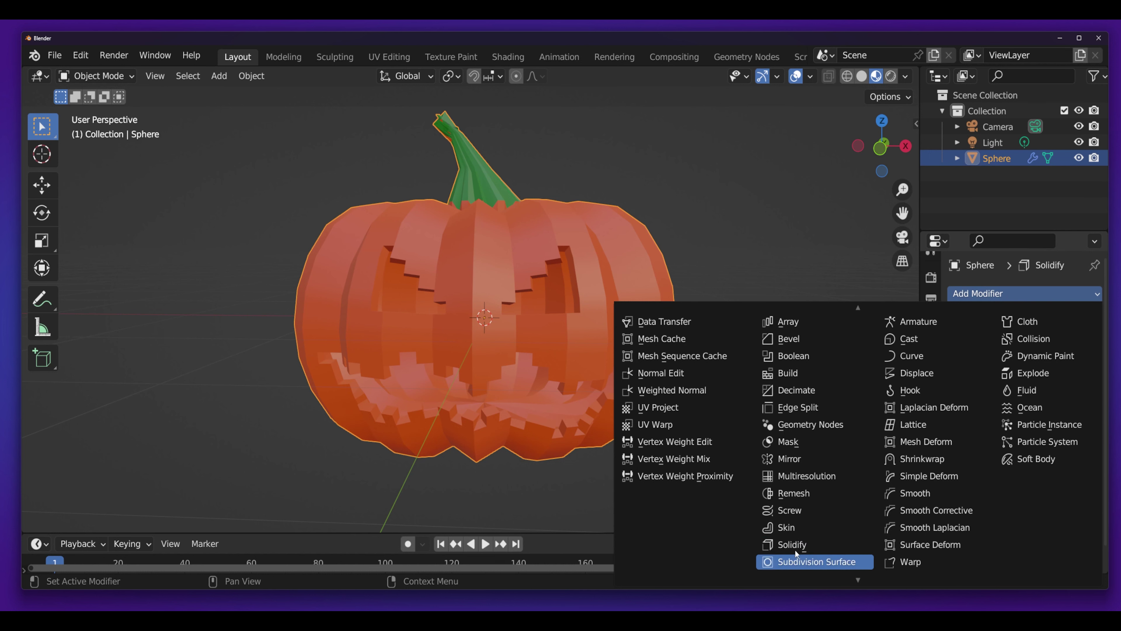
click(825, 565)
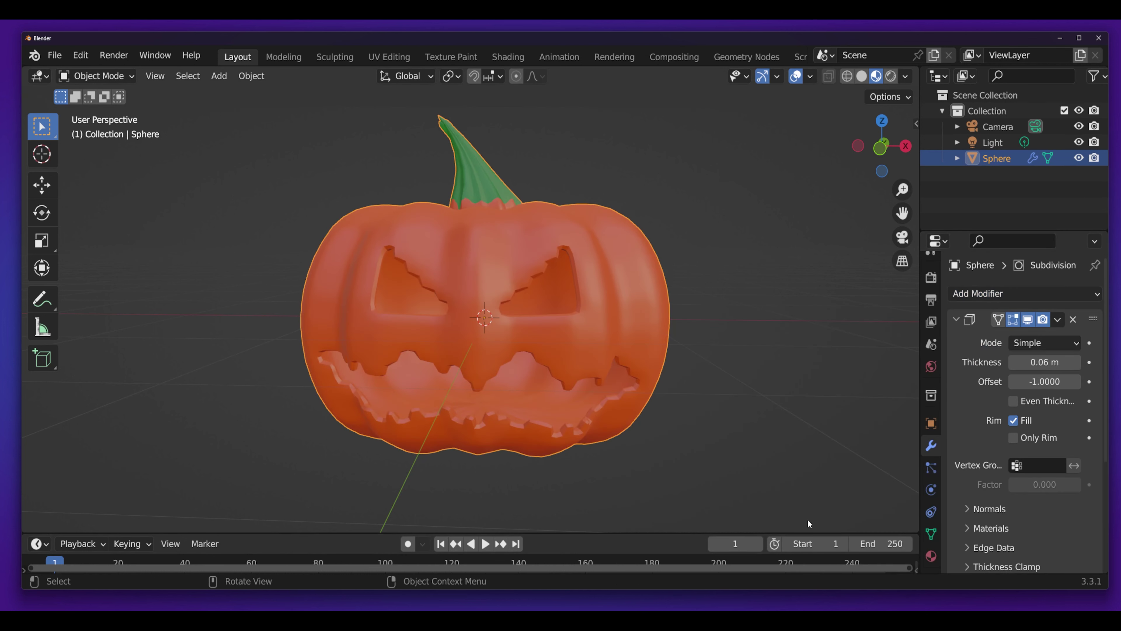
click(741, 431)
click(494, 325)
middle_drag(464, 371, 456, 386)
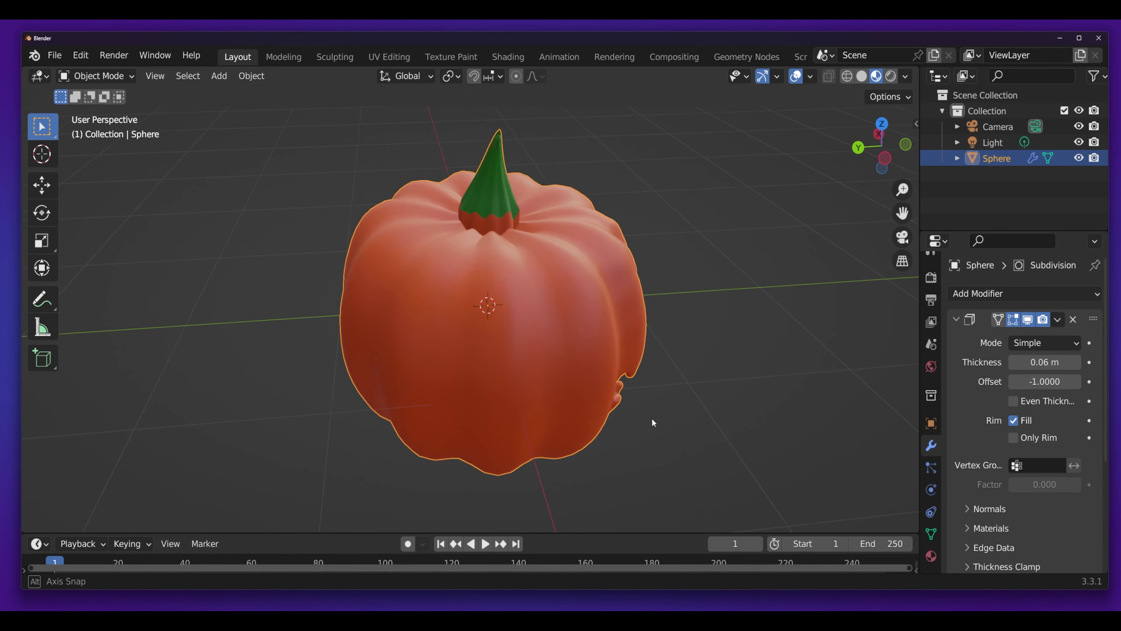
middle_drag(456, 387, 489, 365)
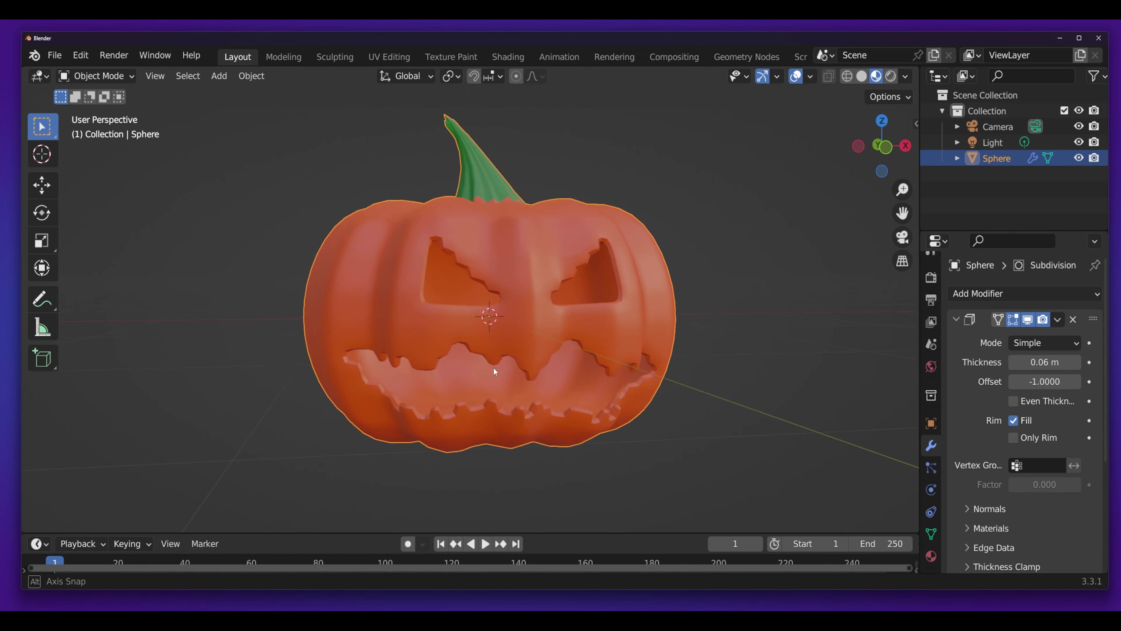
Step: Reorder the modifier stack so Subdivision Surface sits above Solidify
key(alt+a)
scroll(1071, 512, down, 4)
scroll(1071, 510, down, 4)
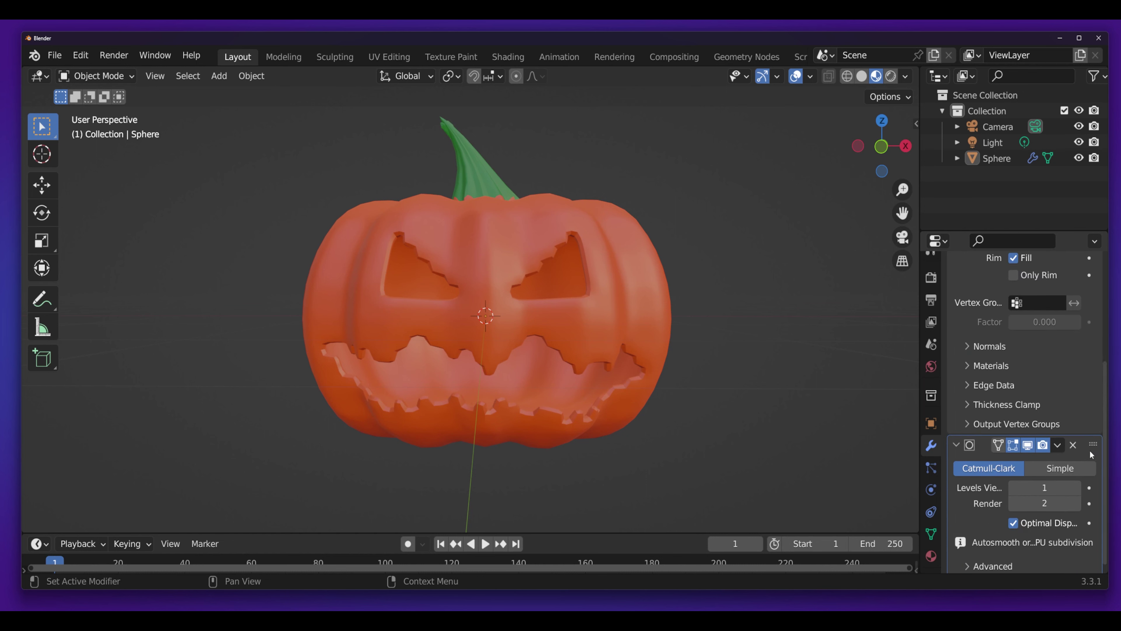
drag(1096, 445, 1045, 176)
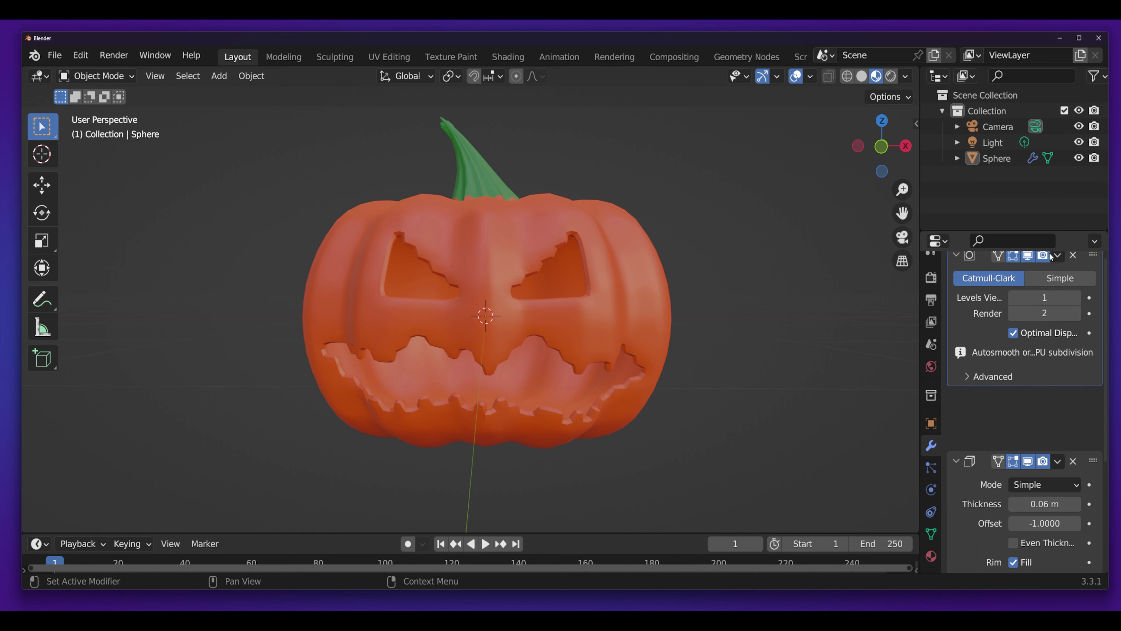
scroll(1028, 283, up, 2)
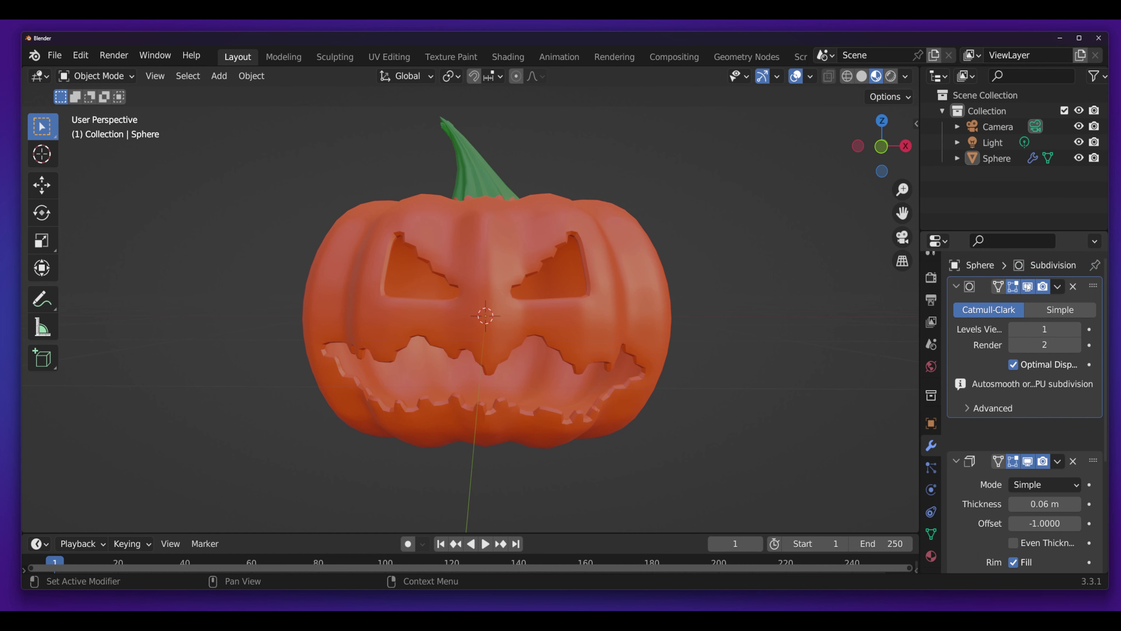
scroll(1020, 276, up, 1)
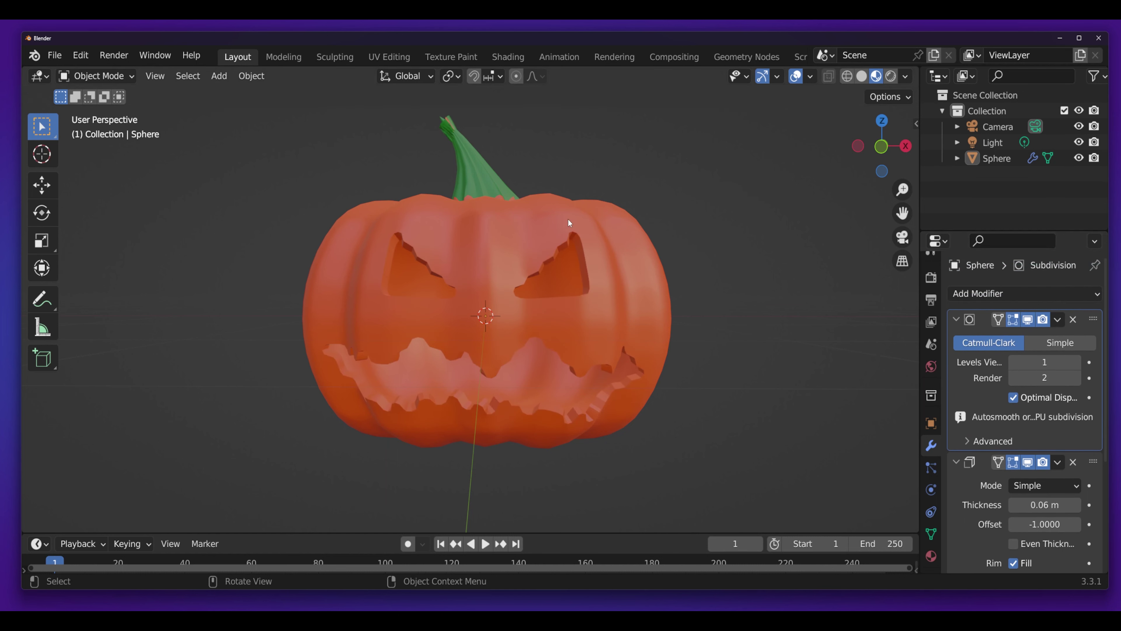
mouse_move(492, 379)
middle_down()
mouse_move(578, 435)
mouse_move(616, 428)
mouse_move(492, 341)
mouse_move(666, 358)
mouse_move(521, 347)
mouse_move(460, 329)
mouse_move(690, 246)
middle_up()
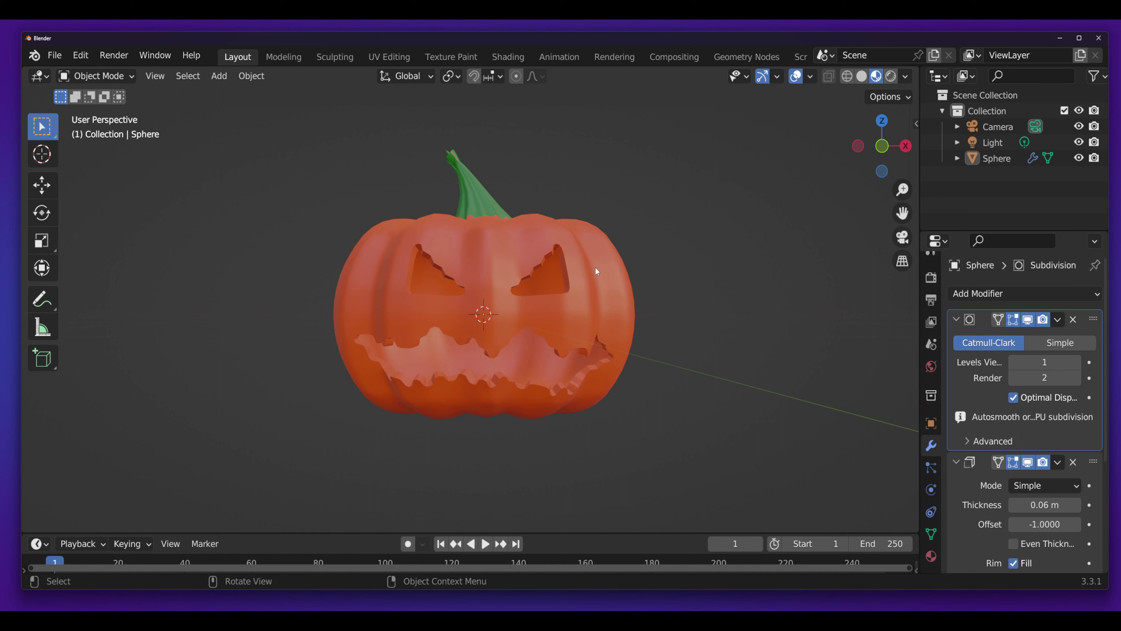
Step: Switch the viewport shading to Rendered to preview the lit pumpkin
click(892, 77)
mouse_move(717, 212)
middle_down()
mouse_move(649, 214)
mouse_move(753, 211)
mouse_move(647, 201)
mouse_move(683, 243)
mouse_move(691, 205)
mouse_move(663, 211)
middle_up()
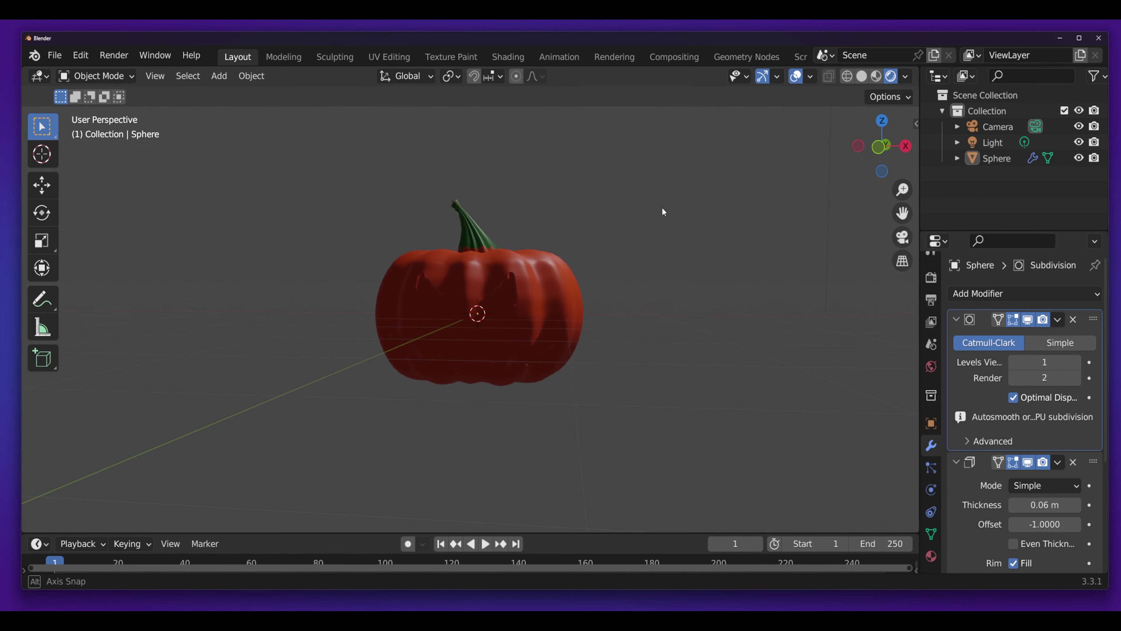
Step: Select the original Light and orbit for a clear view of it
click(1001, 141)
mouse_move(729, 190)
middle_down()
mouse_move(629, 208)
mouse_move(625, 234)
mouse_move(588, 216)
middle_up()
scroll(626, 233, down, 4)
scroll(519, 235, down, 7)
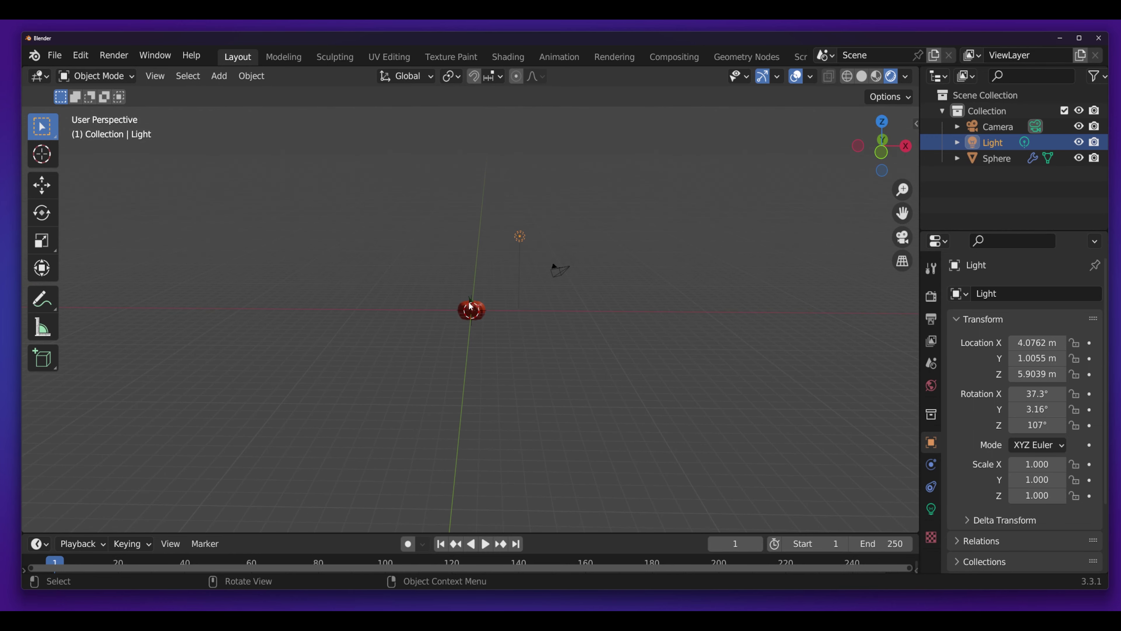
scroll(519, 235, up, 3)
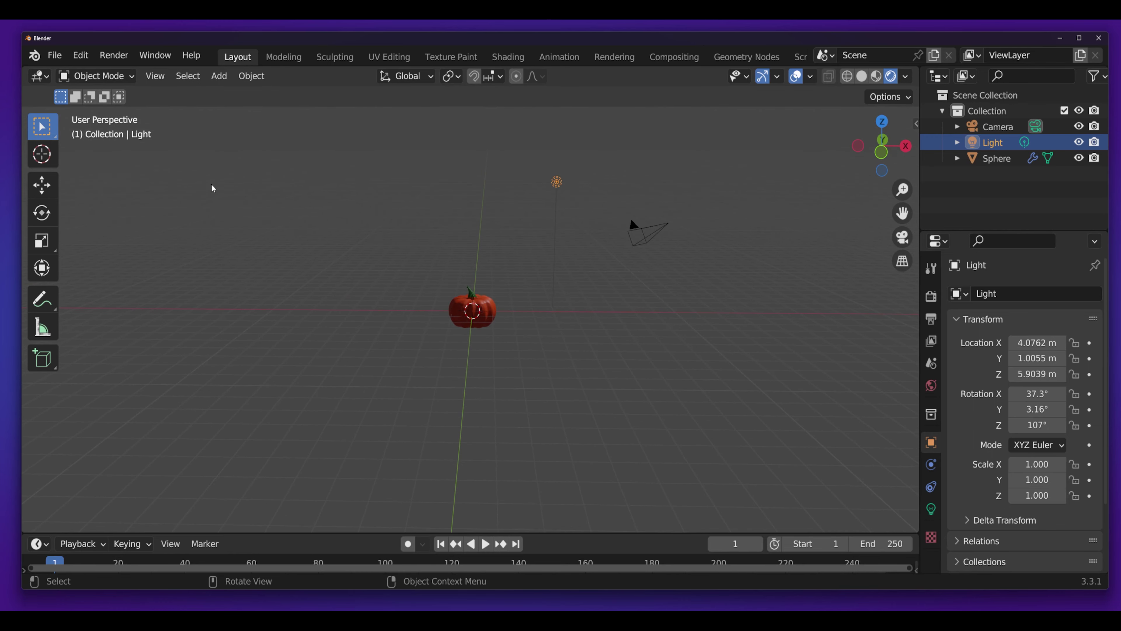
Step: Move the light closer and lower, to about X 3.41, Y -4.505, Z 4.36 m, then deselect
click(42, 185)
middle_drag(619, 197, 520, 197)
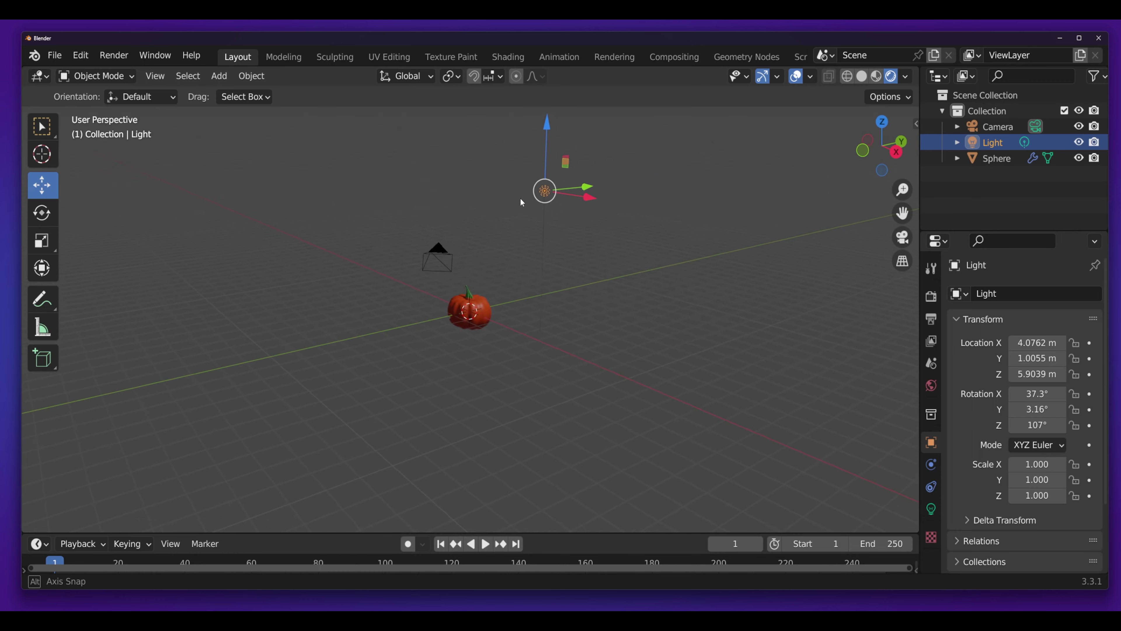
drag(586, 186, 471, 197)
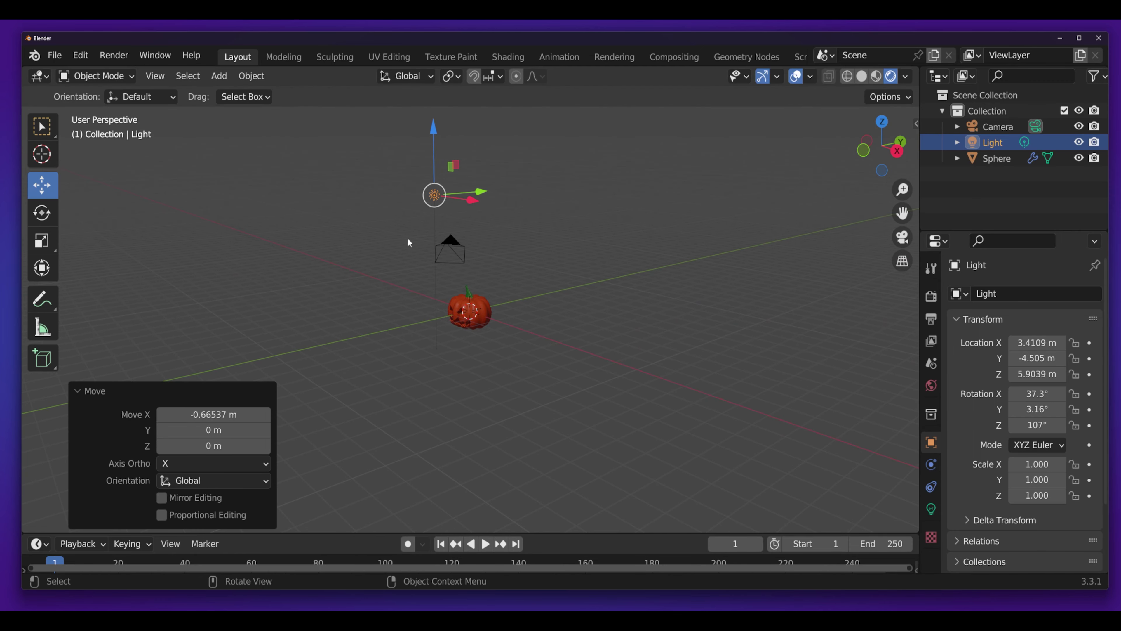
mouse_move(408, 238)
middle_down()
mouse_move(474, 204)
mouse_move(441, 196)
middle_up()
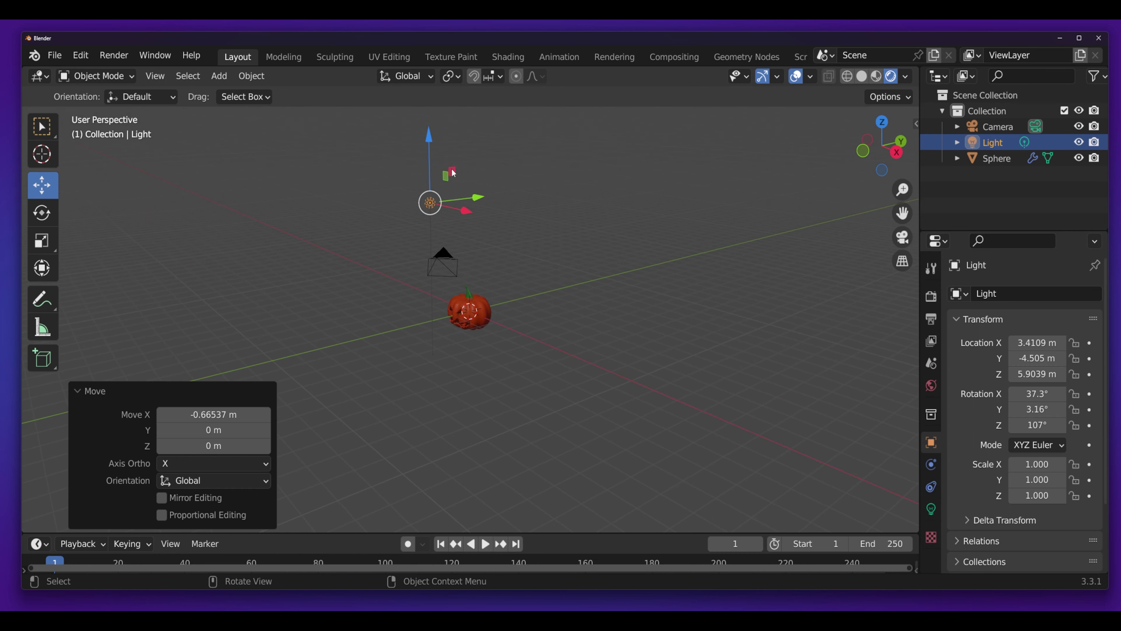
drag(431, 144, 429, 187)
mouse_move(429, 188)
middle_down()
mouse_move(445, 280)
mouse_move(465, 270)
middle_up()
scroll(485, 313, up, 3)
scroll(485, 314, up, 3)
scroll(486, 314, up, 2)
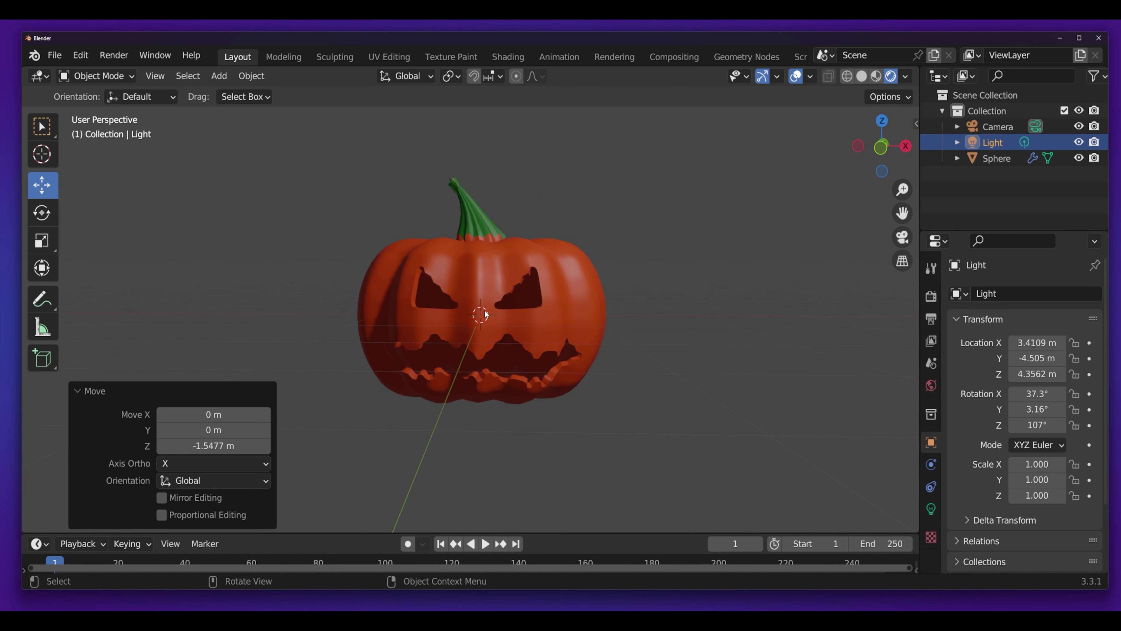
scroll(485, 313, up, 2)
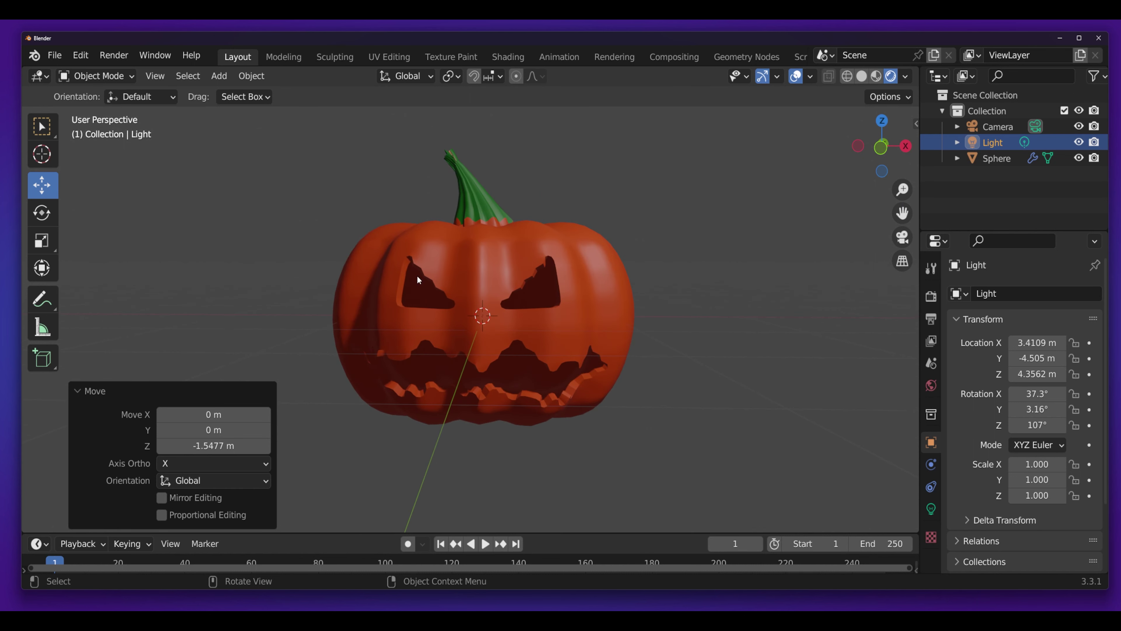
click(365, 200)
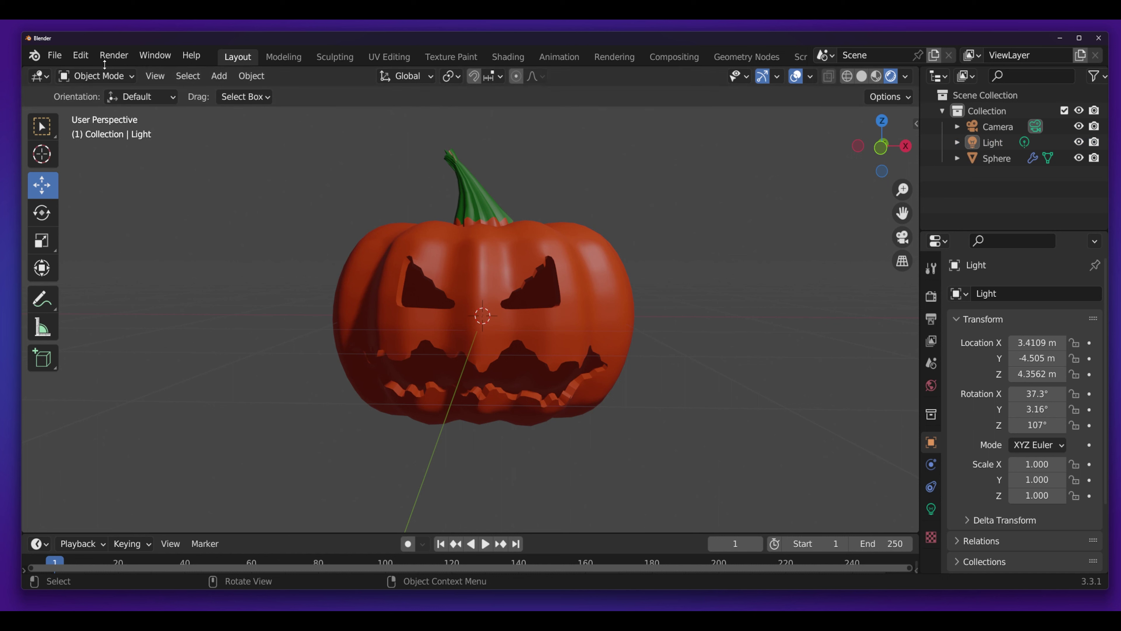
Step: Add a 10 W point light at the pumpkin's centre, nudged slightly down, and show its settings
click(227, 82)
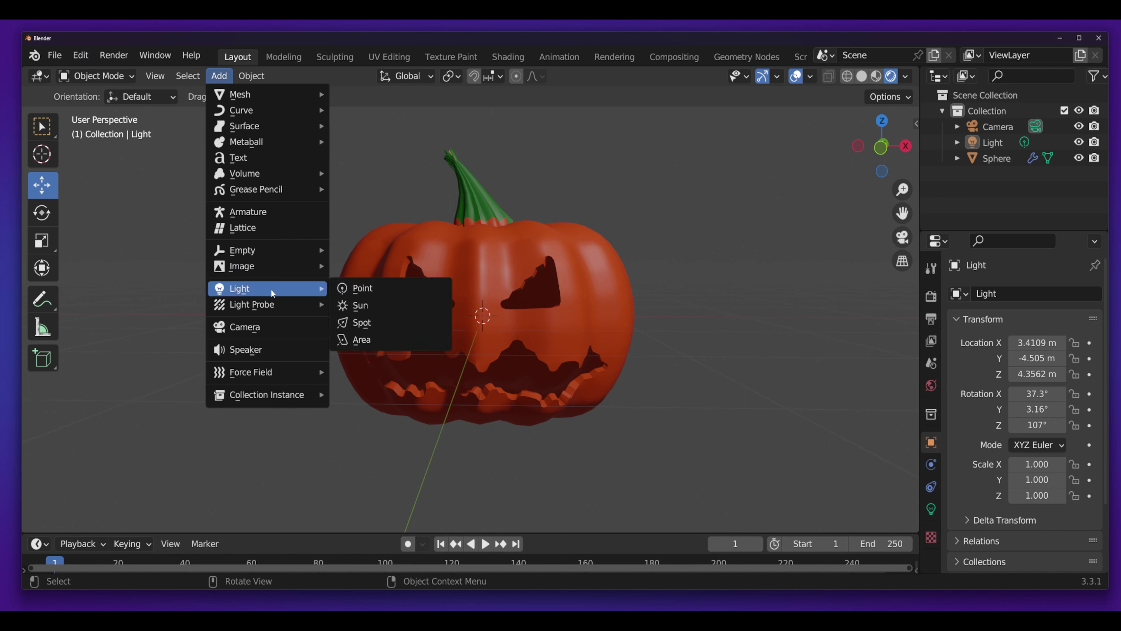
click(377, 292)
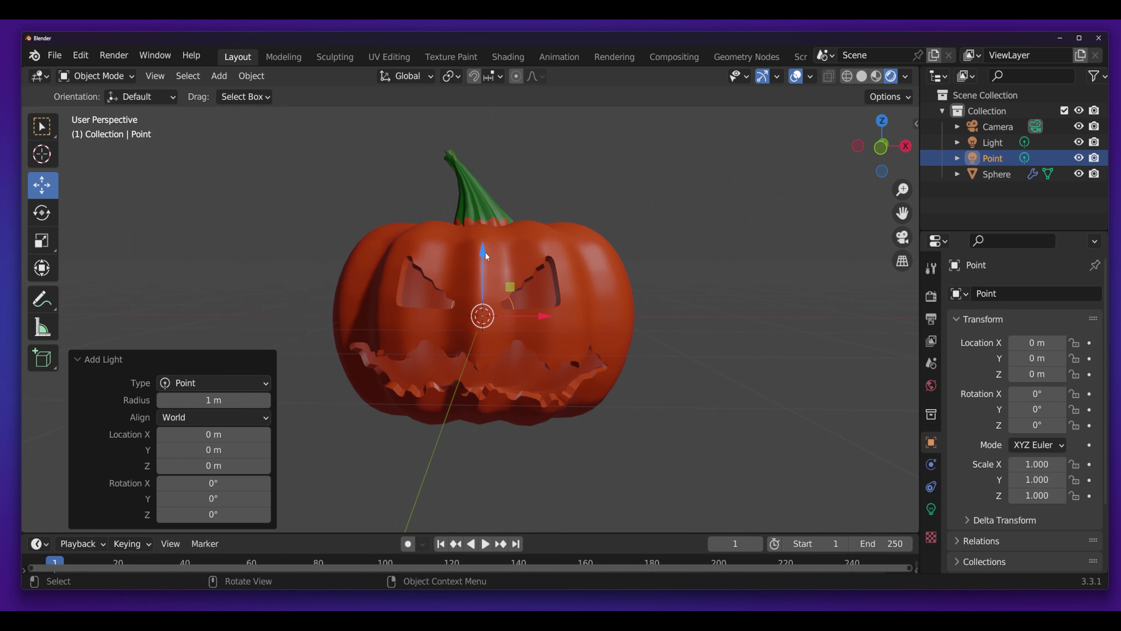
mouse_move(486, 256)
mouse_down()
mouse_move(458, 320)
mouse_move(456, 255)
mouse_up()
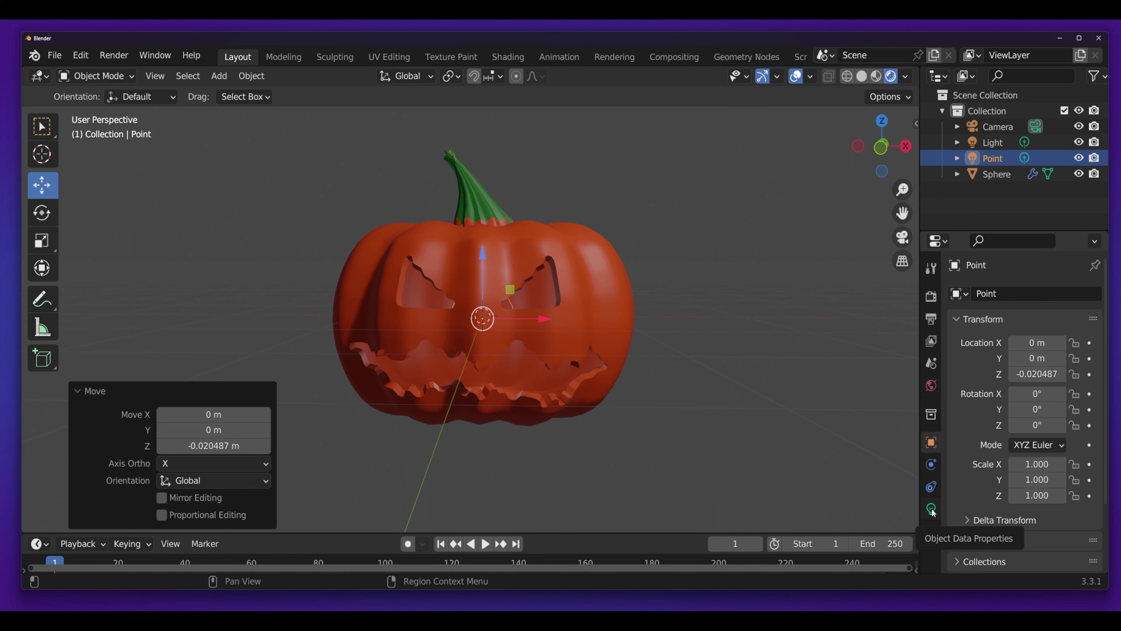
click(932, 509)
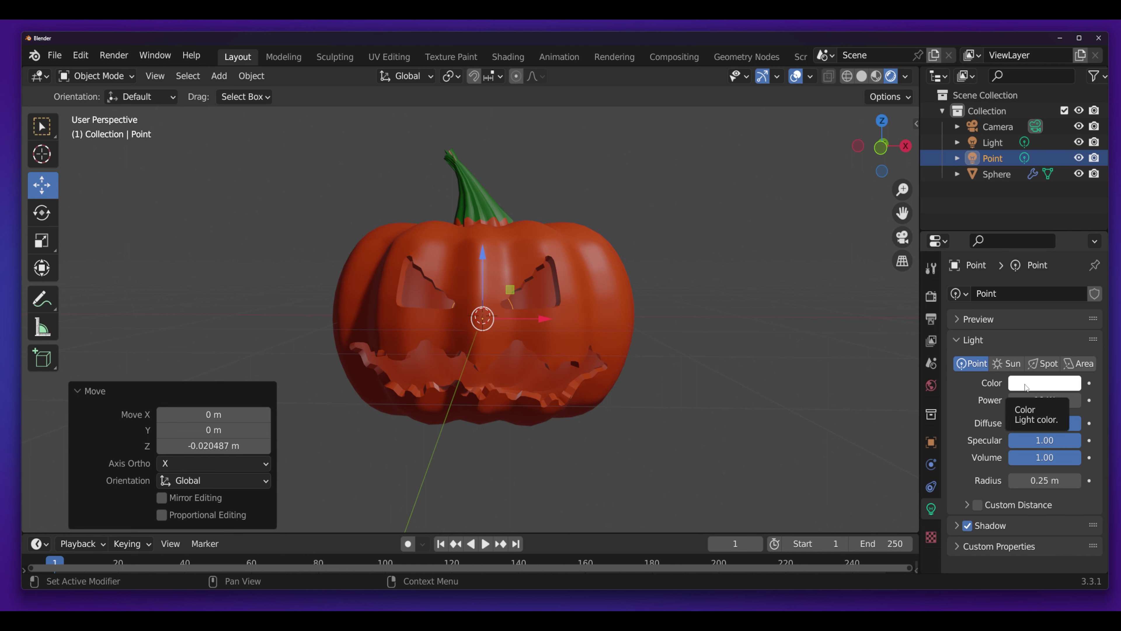
Step: Make the interior point light orange with 250 W power
click(1024, 386)
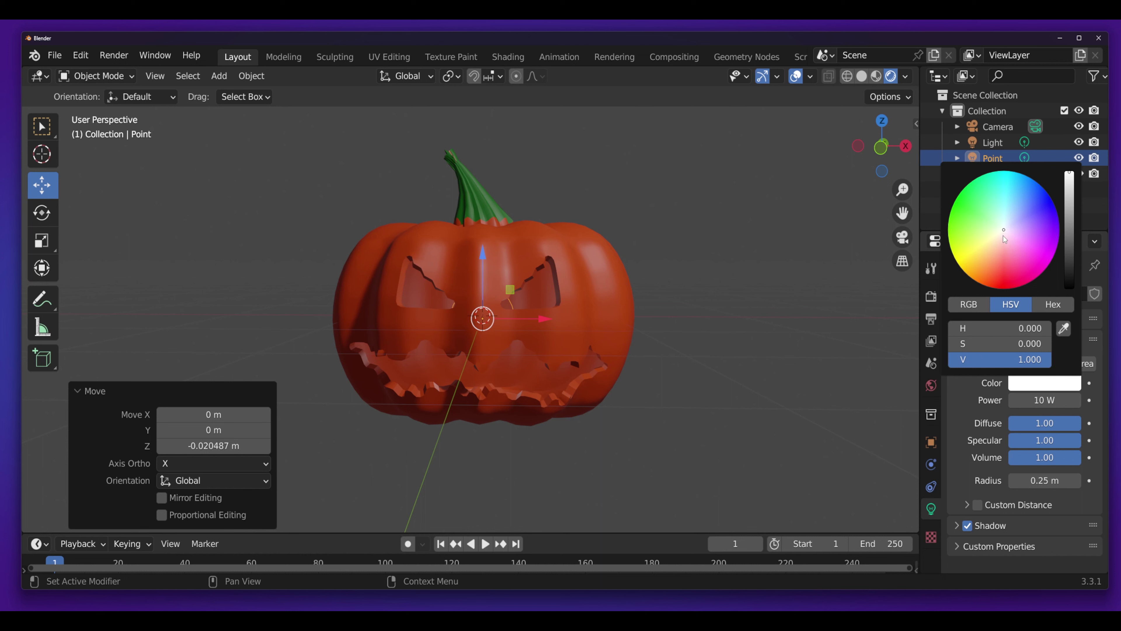
mouse_move(1000, 234)
mouse_down()
mouse_move(981, 284)
mouse_move(981, 264)
mouse_up()
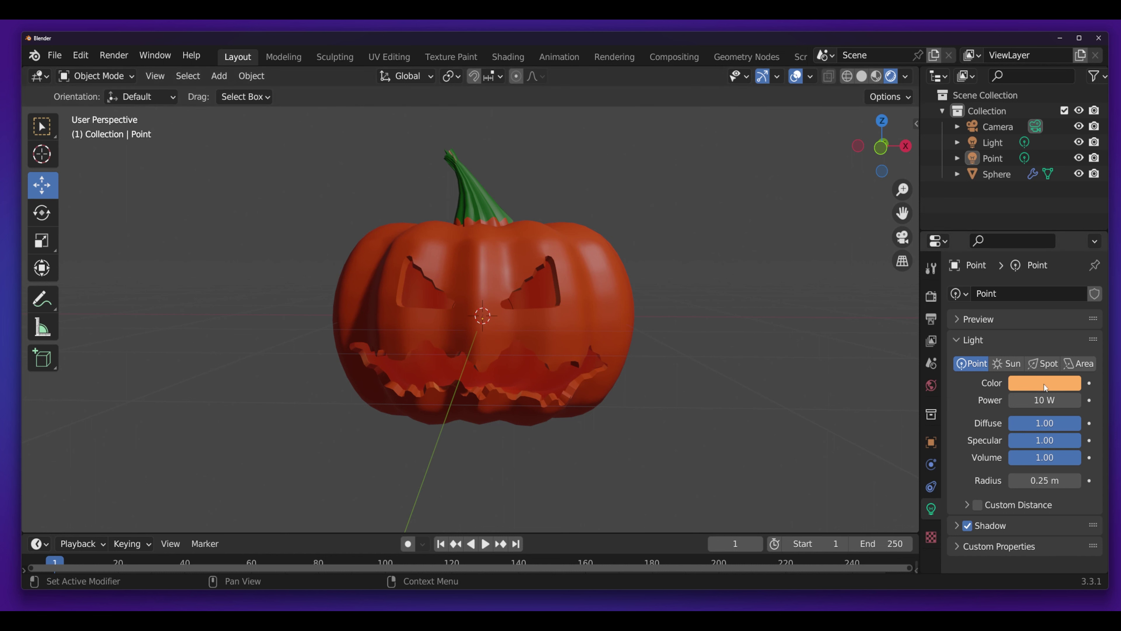
mouse_move(1038, 400)
mouse_down()
mouse_move(1079, 400)
mouse_move(1051, 399)
mouse_move(1064, 400)
mouse_up()
click(1045, 400)
text(2)
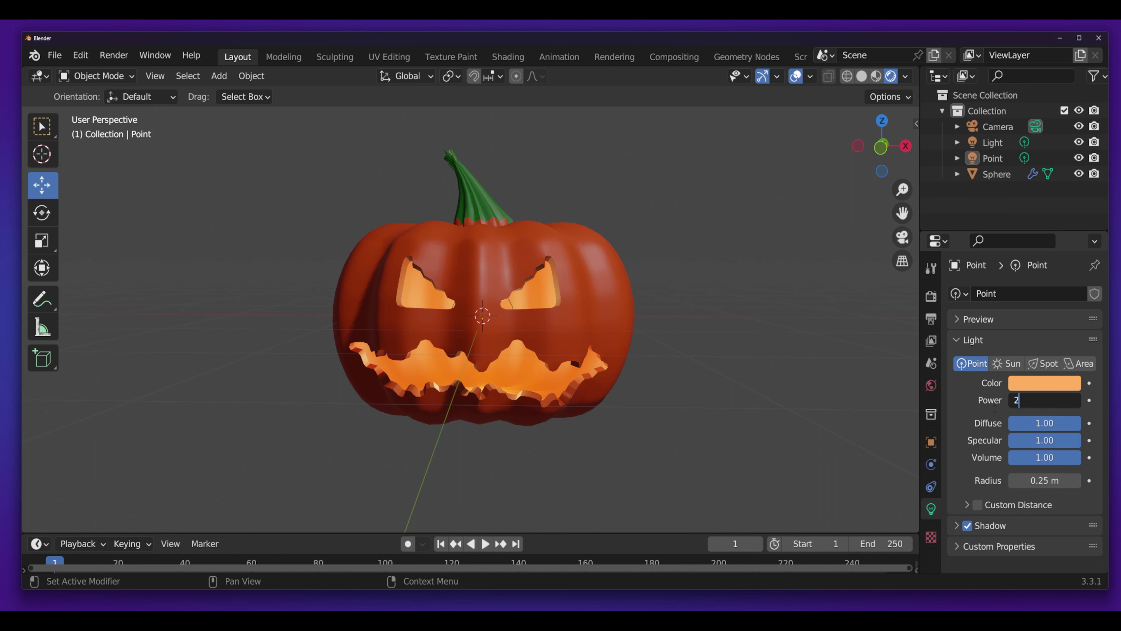
text(50)
key(Return)
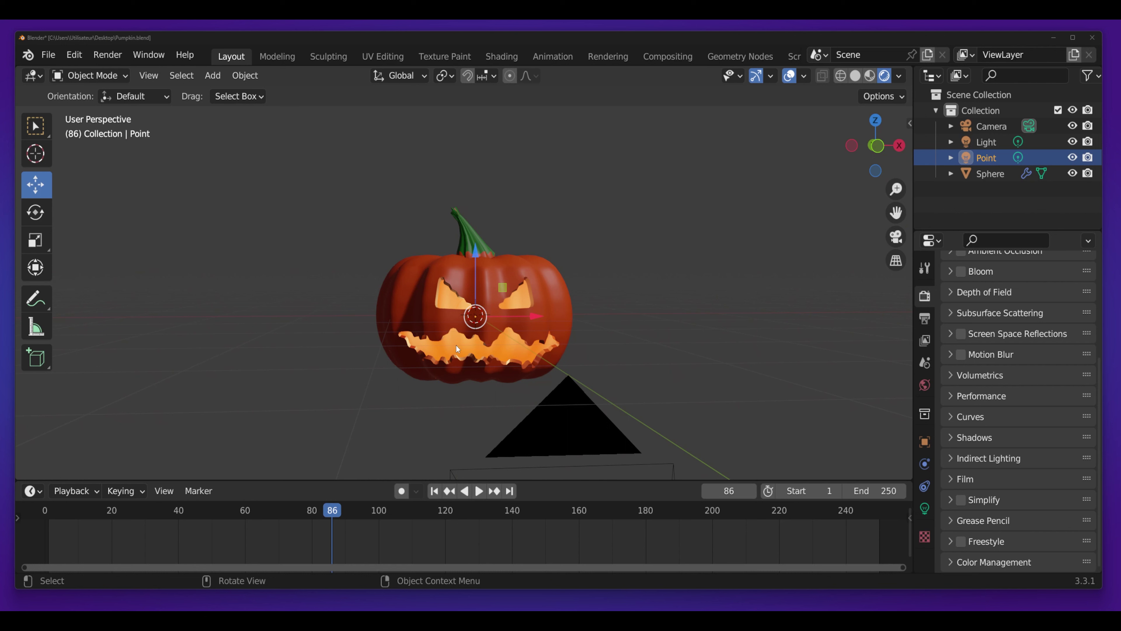
Step: Set the World background colour to a saturated deep blue darkened to value 0.010
middle_drag(457, 345, 454, 340)
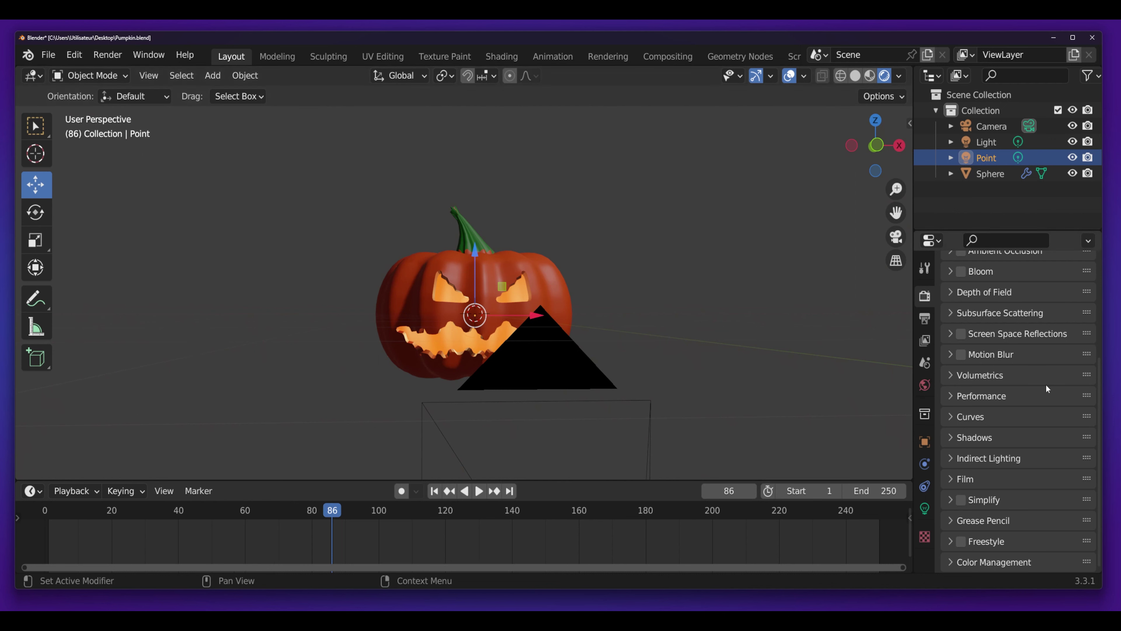
click(929, 387)
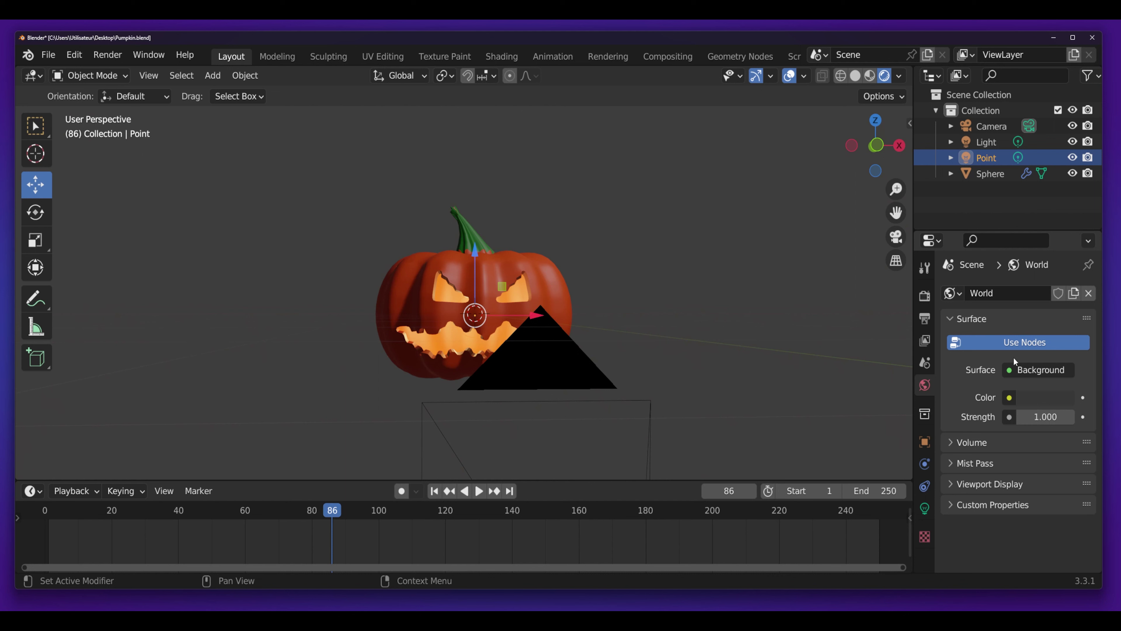
click(1038, 399)
click(1009, 214)
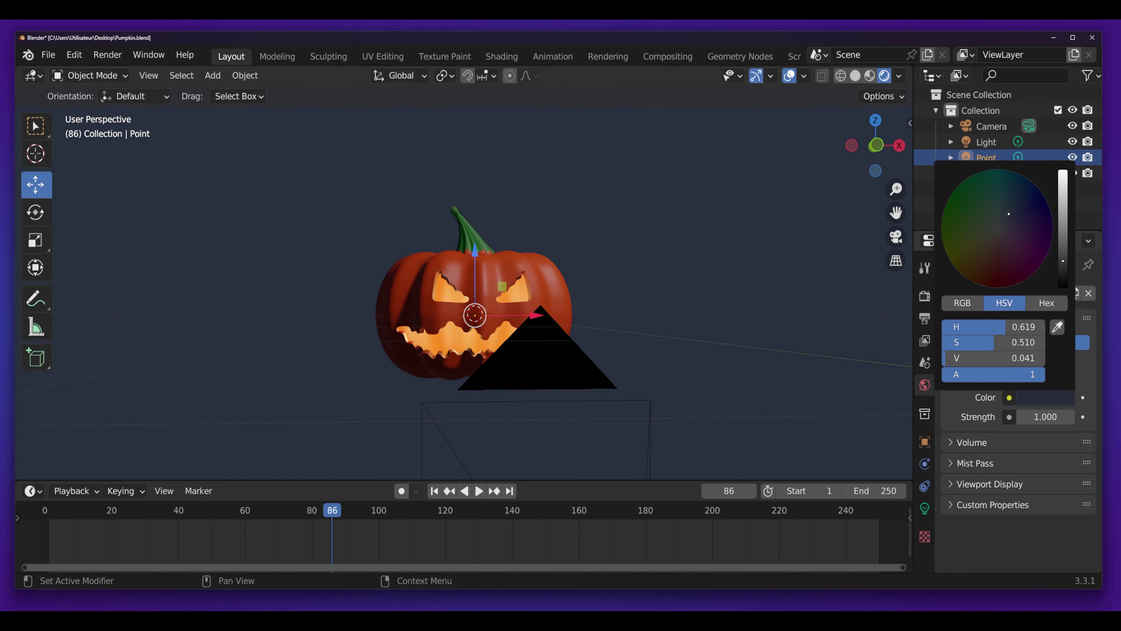
drag(1008, 214, 1043, 195)
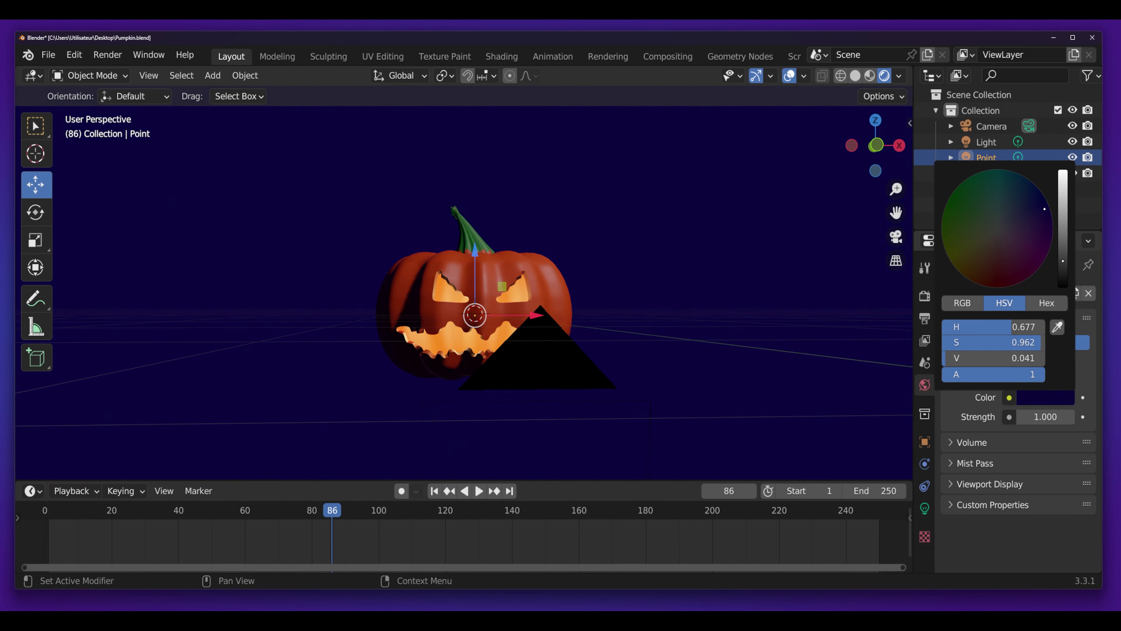
drag(1062, 261, 1063, 273)
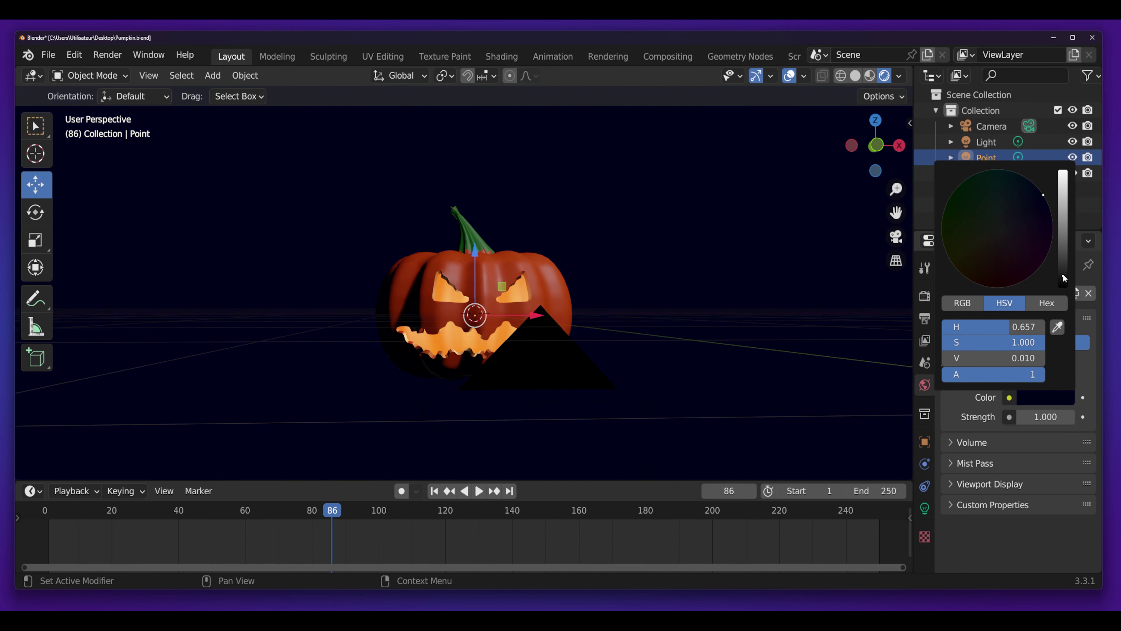
scroll(570, 336, up, 1)
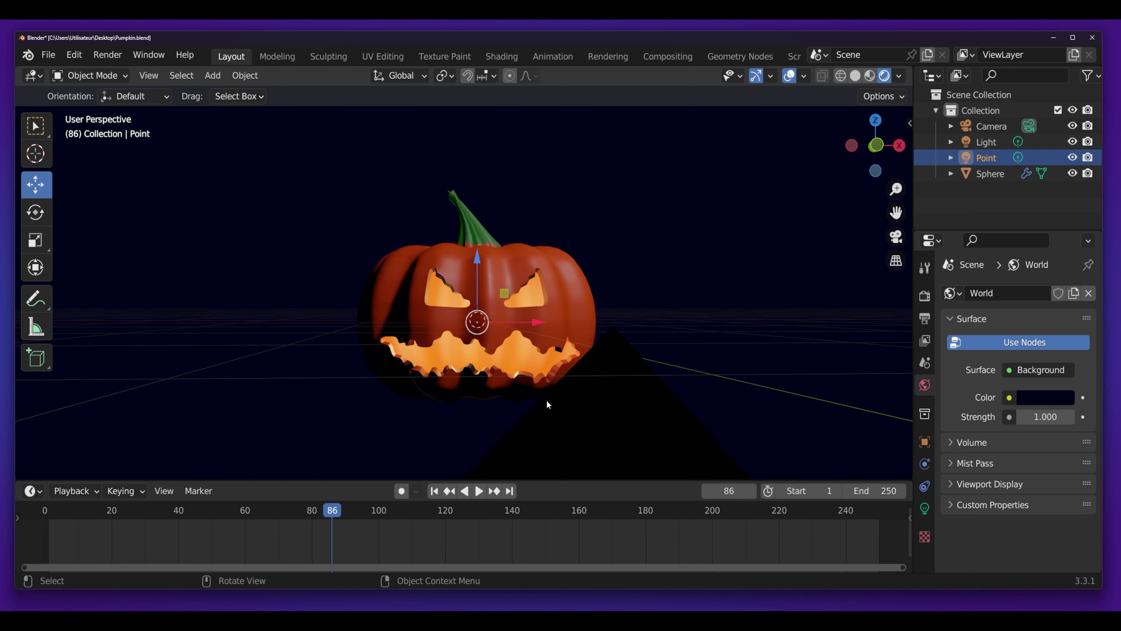
Step: Switch the render engine from Eevee to Cycles and render the current frame with F12
click(925, 295)
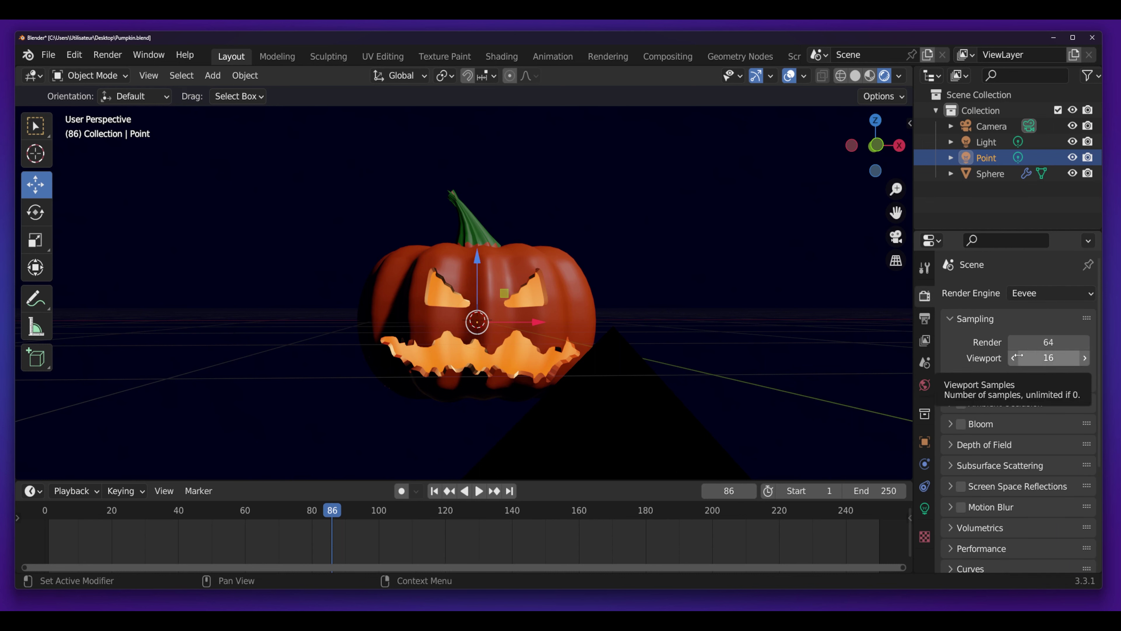
click(1020, 294)
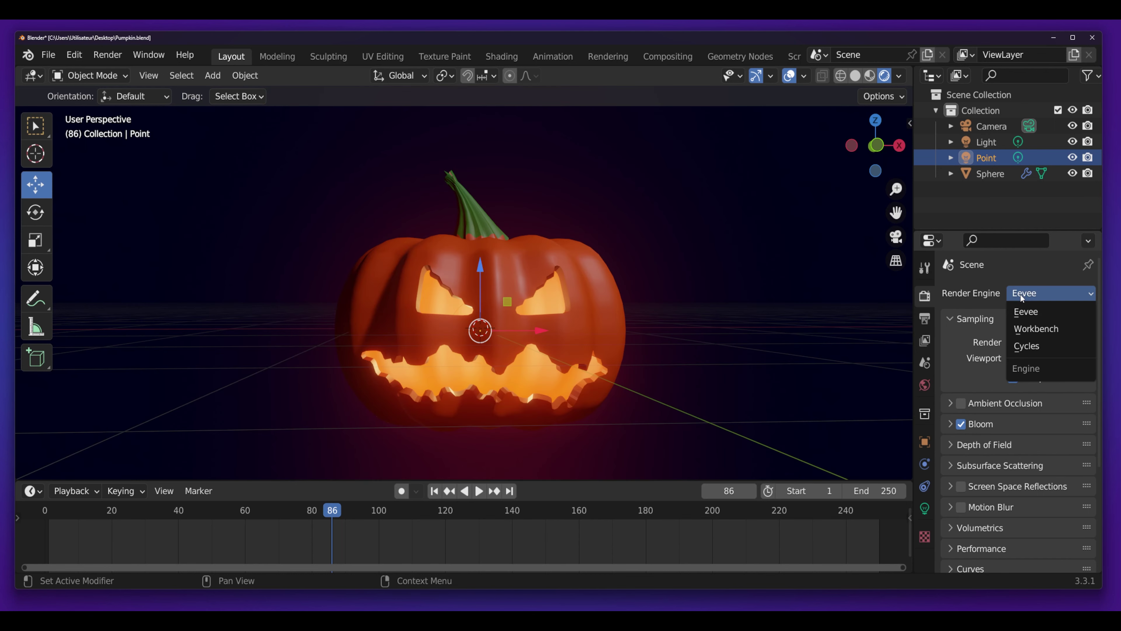
click(1043, 347)
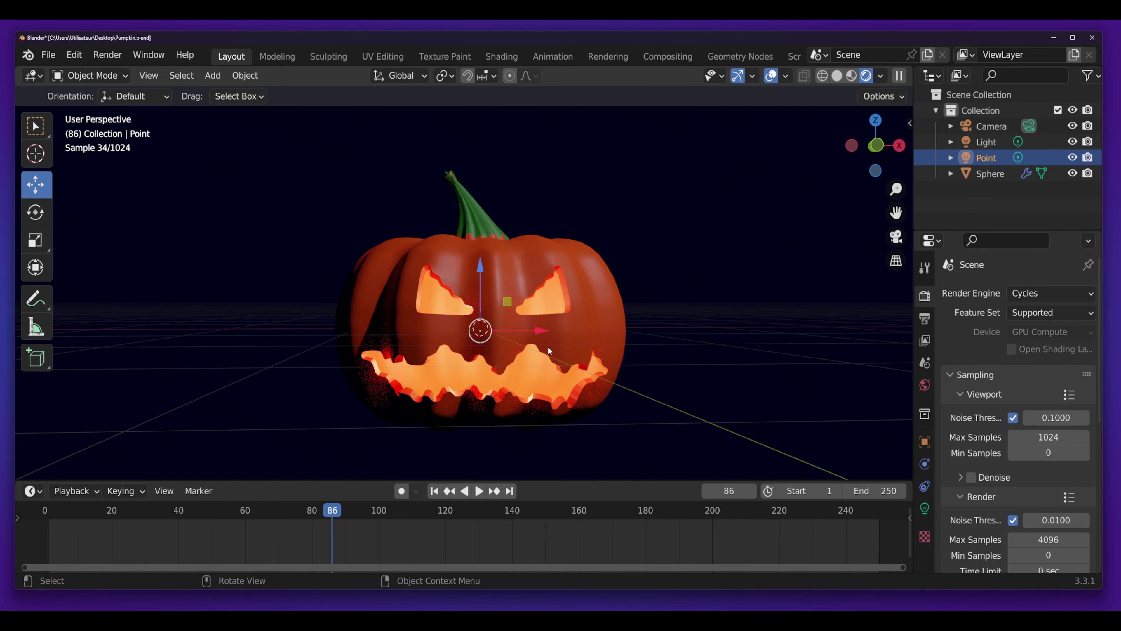
key(F12)
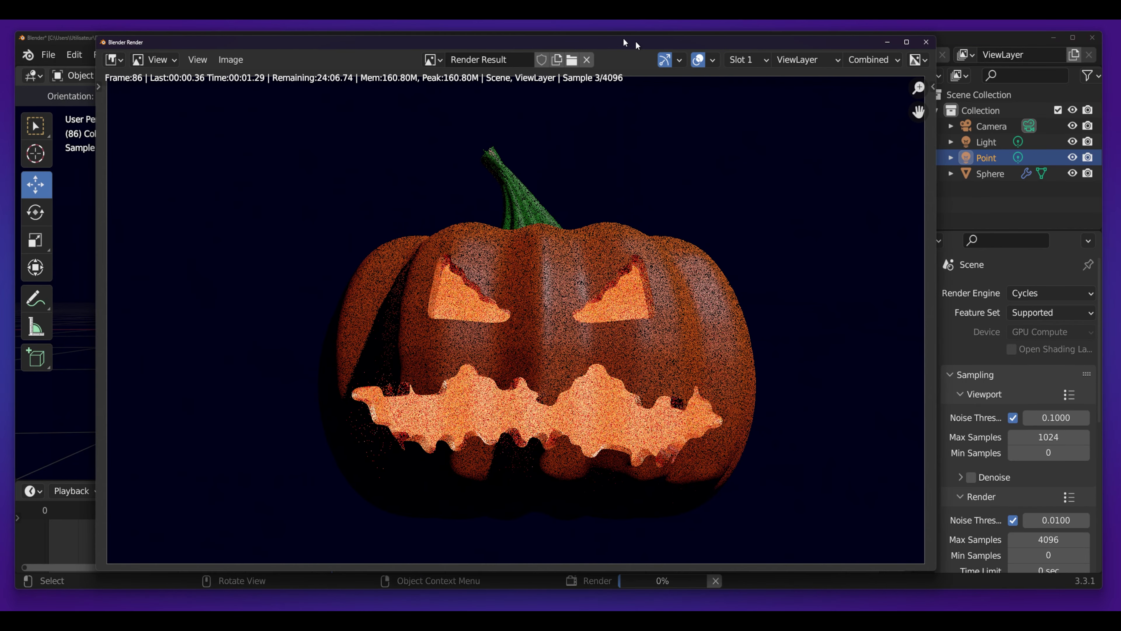
Step: Nudge the render window aside while Cycles refines the pumpkin render to sample 11
drag(637, 45, 651, 52)
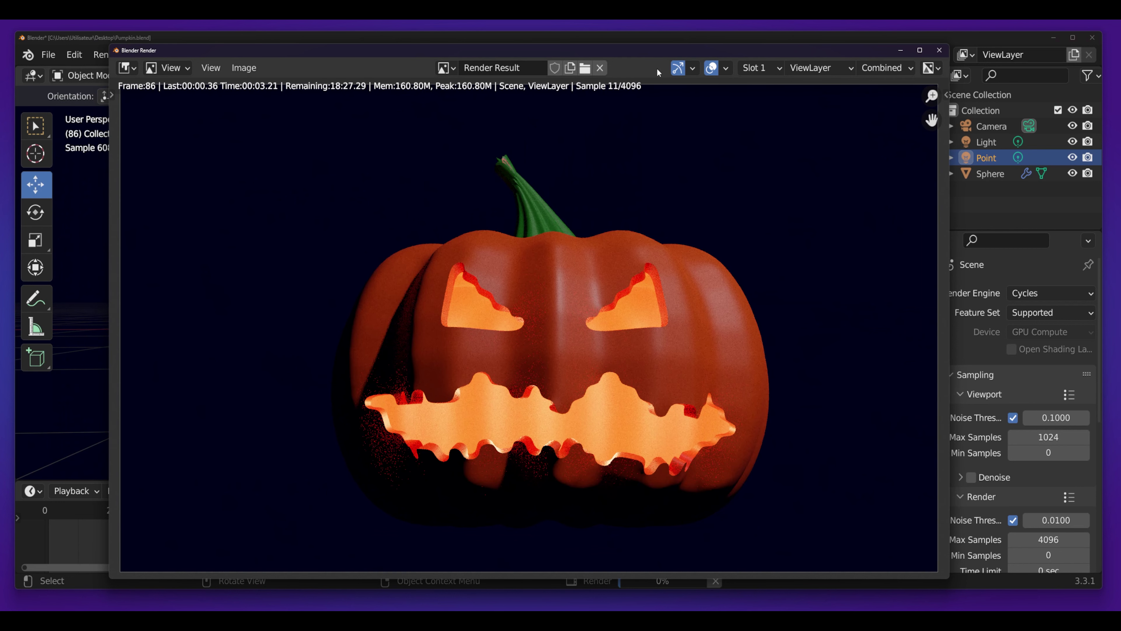